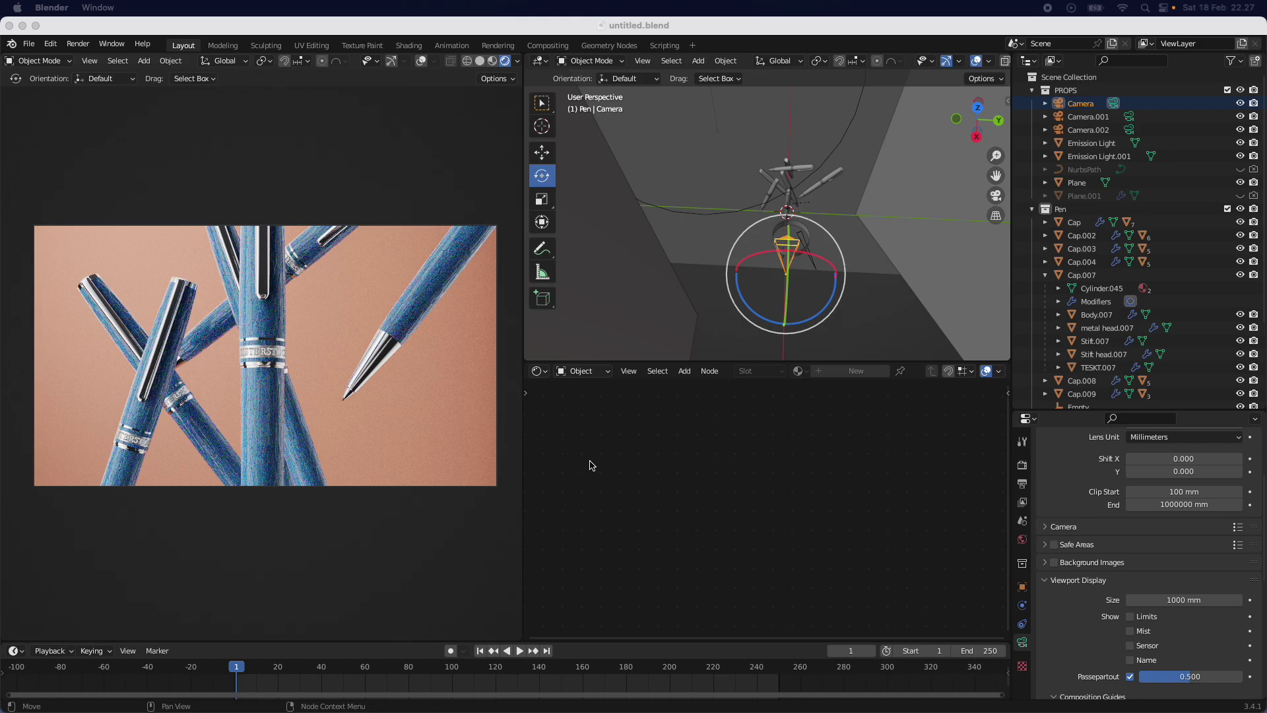
# Step: Examine the engraved MEISTERSTÜCK band on the centre pen in the rendered camera view
pyautogui.scroll(10, 343, 406)
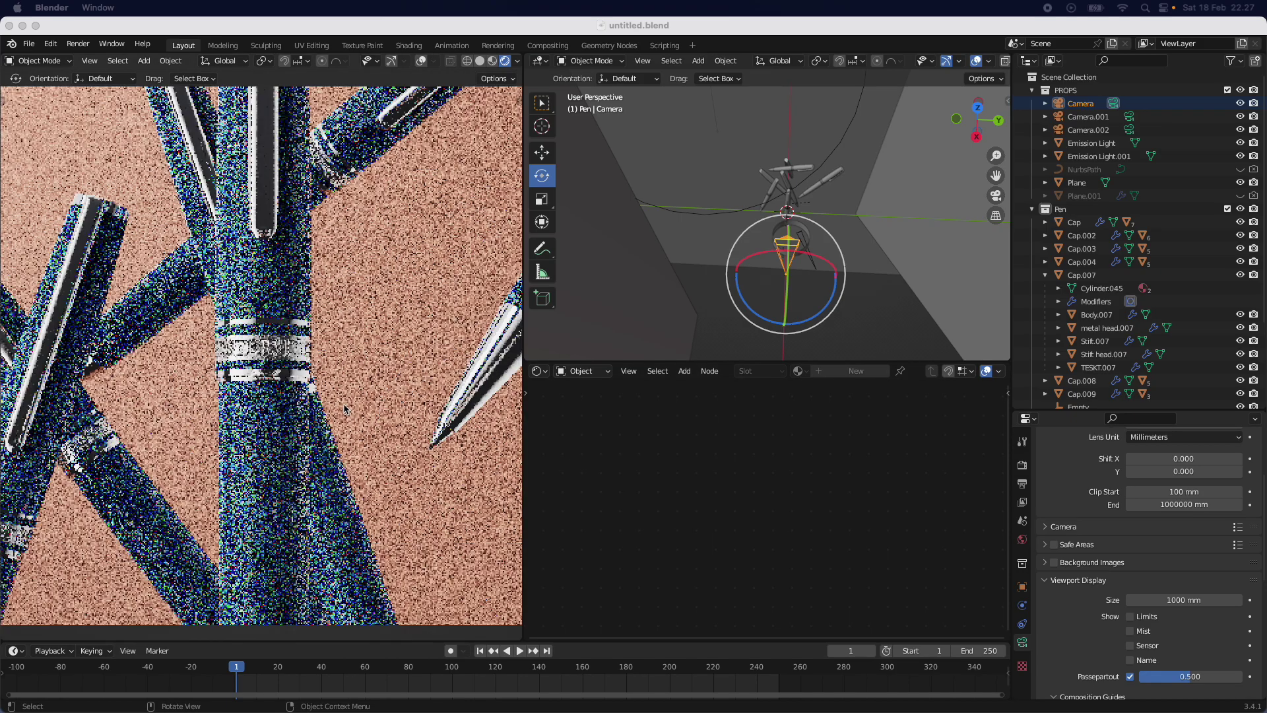
pyautogui.scroll(4, 343, 406)
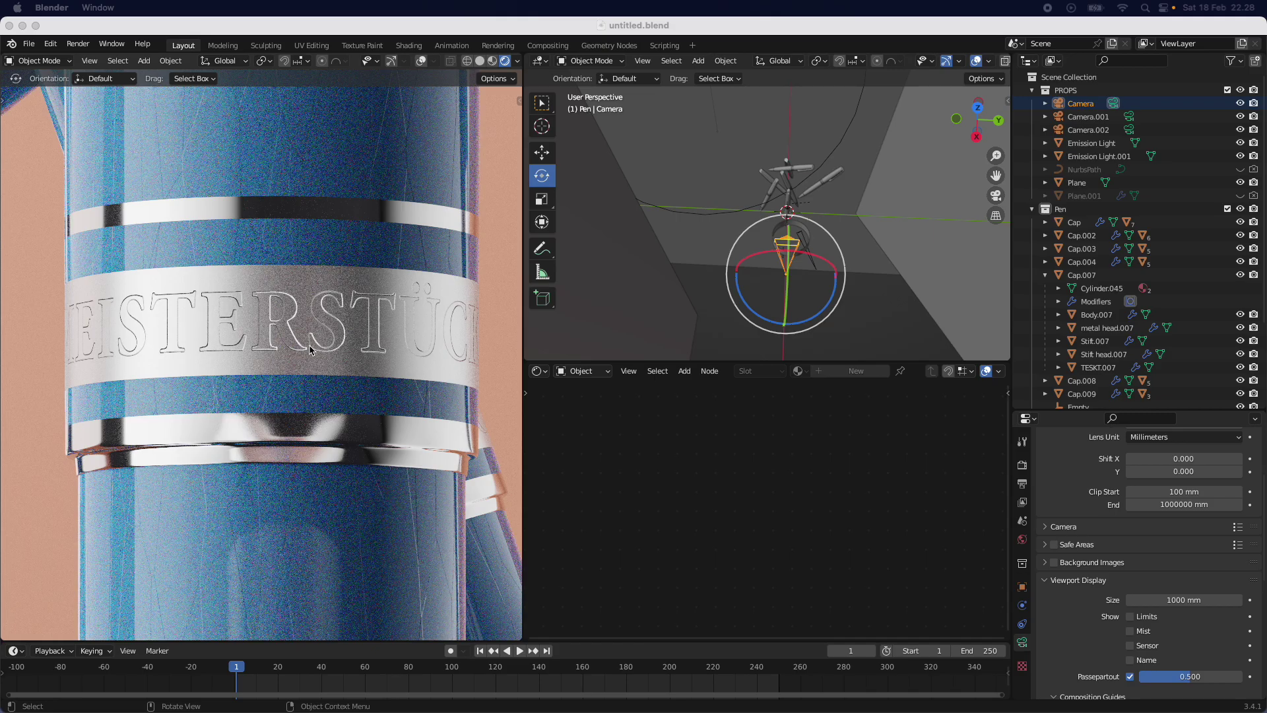
pyautogui.scroll(-5, 310, 349)
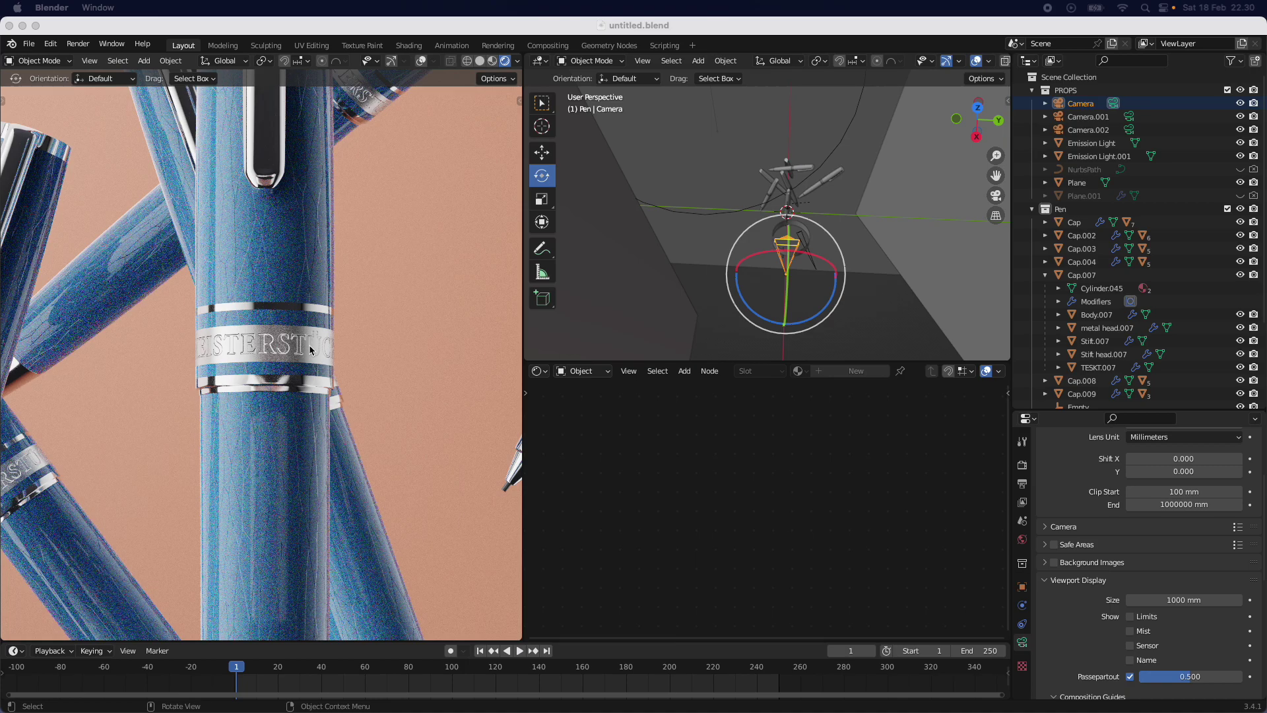
# Step: Select the engraved text band on the front pen and enlarge the shader editor to show its material nodes
pyautogui.moveTo(662, 317); pyautogui.dragTo(834, 208, button='middle')
pyautogui.moveTo(829, 214); pyautogui.dragTo(924, 213, button='middle')
pyautogui.click(835, 193)
pyautogui.moveTo(834, 194); pyautogui.dragTo(858, 197, button='middle')
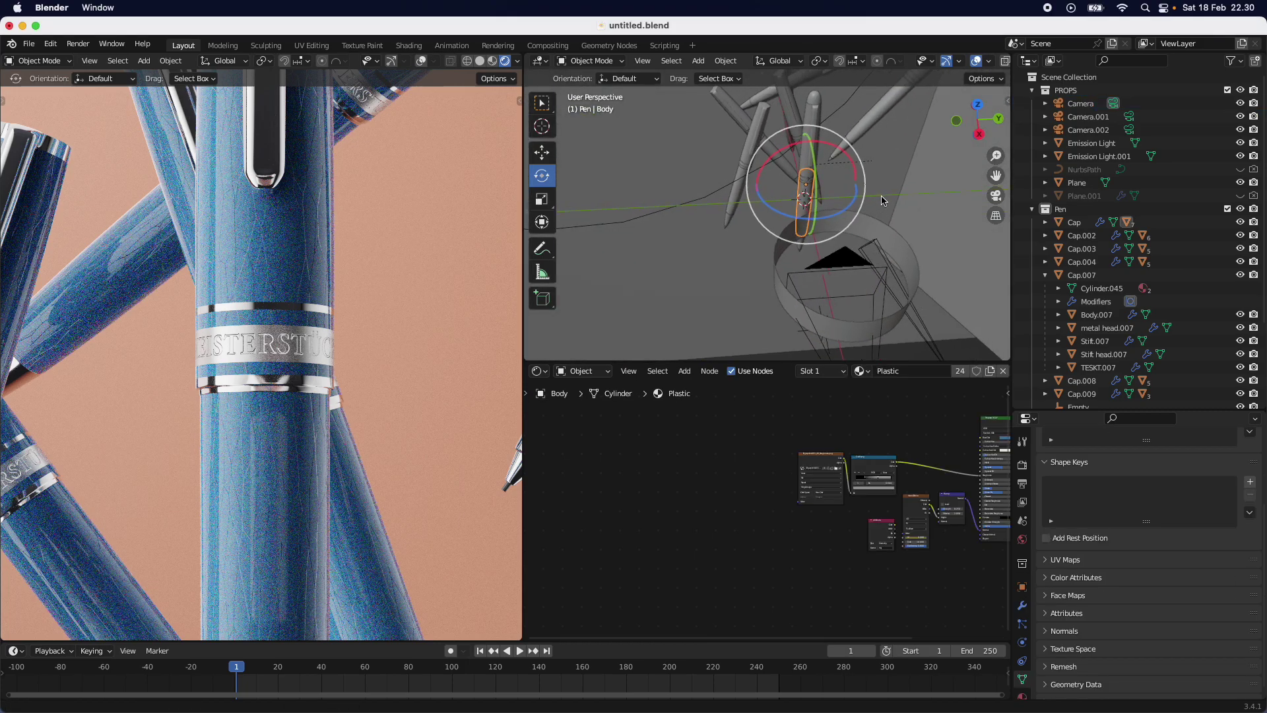
pyautogui.scroll(5, 891, 225)
pyautogui.click(893, 199)
pyautogui.moveTo(968, 235); pyautogui.dragTo(852, 237, button='middle')
pyautogui.moveTo(715, 362); pyautogui.dragTo(712, 243)
pyautogui.scroll(2, 762, 487)
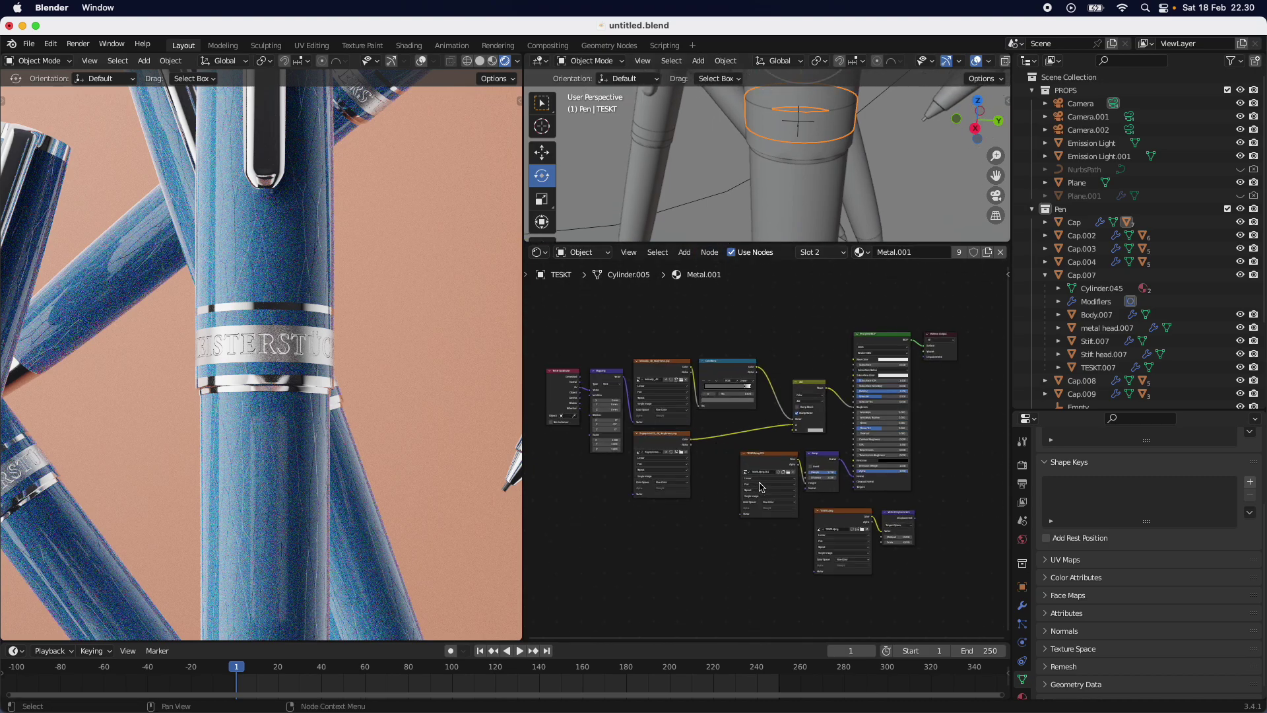
pyautogui.scroll(2, 762, 487)
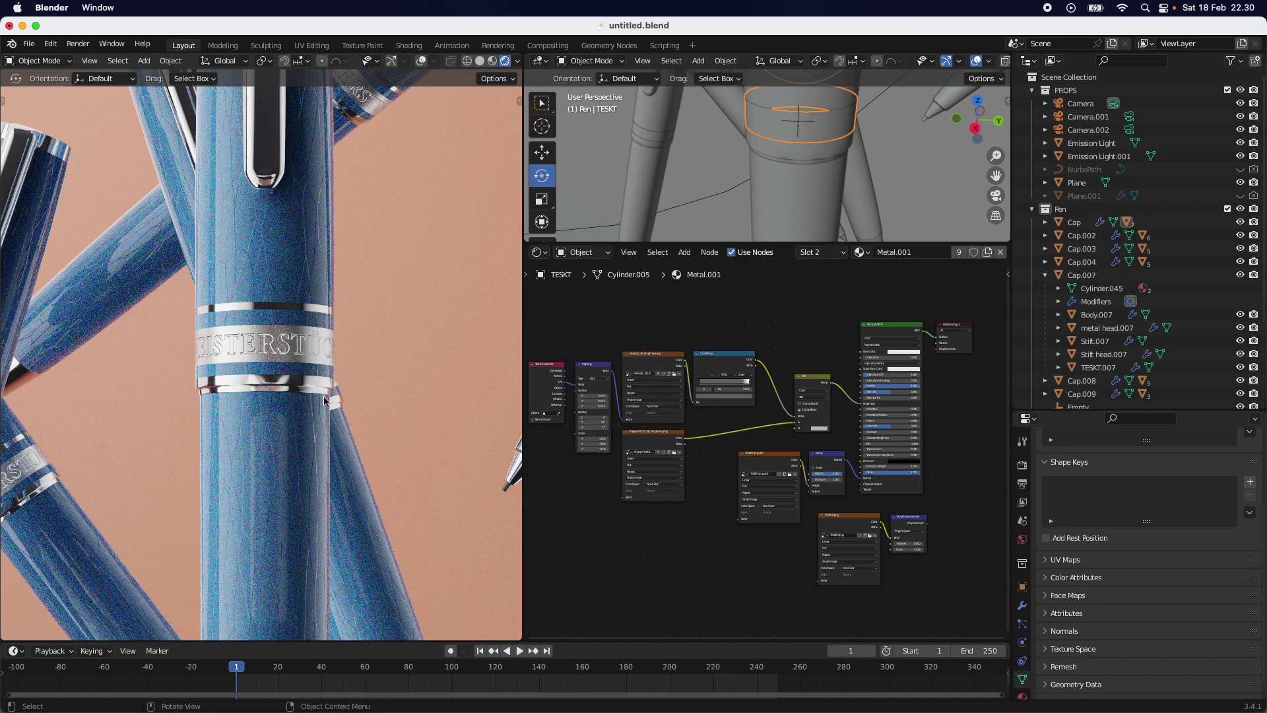
pyautogui.scroll(4, 793, 478)
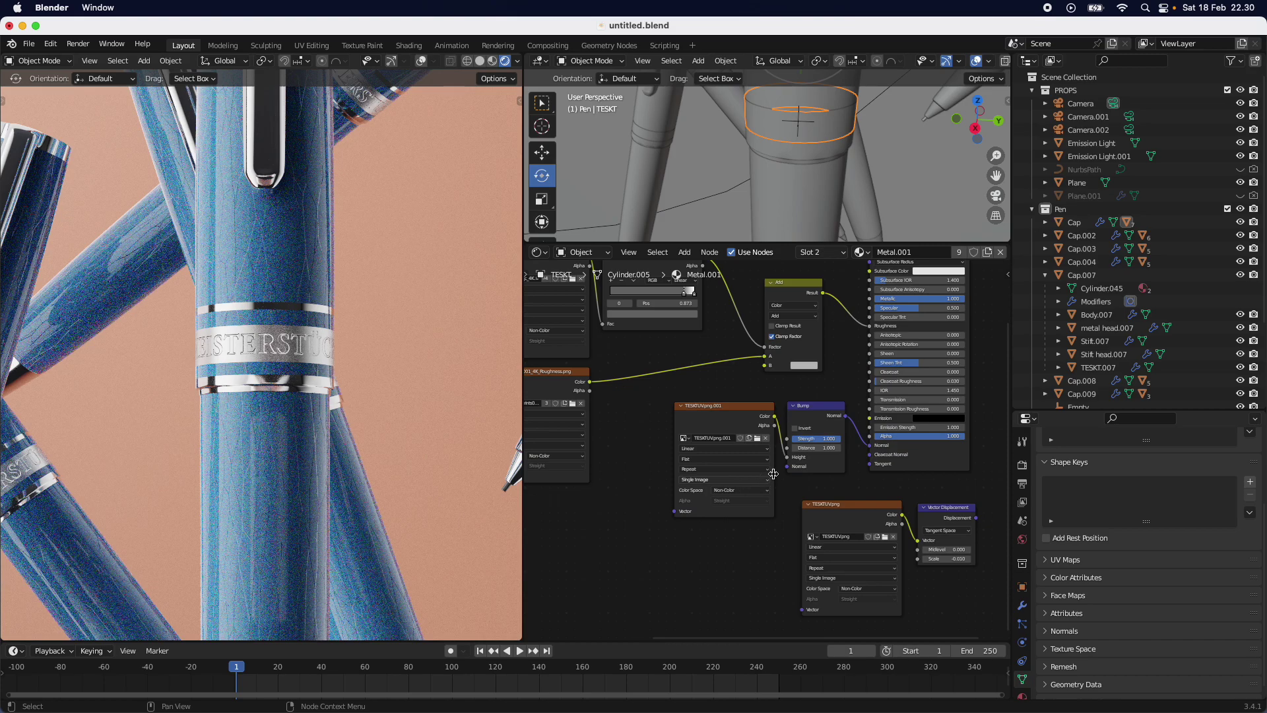
# Step: Disconnect the Bump node and its text image from the Principled BSDF and place the bump and displacement nodes below the node tree
pyautogui.moveTo(647, 412); pyautogui.dragTo(832, 442)
pyautogui.click(815, 415)
pyautogui.moveTo(815, 415); pyautogui.dragTo(707, 538)
pyautogui.scroll(-4, 707, 538)
pyautogui.moveTo(762, 474); pyautogui.dragTo(717, 601)
pyautogui.scroll(3, 791, 545)
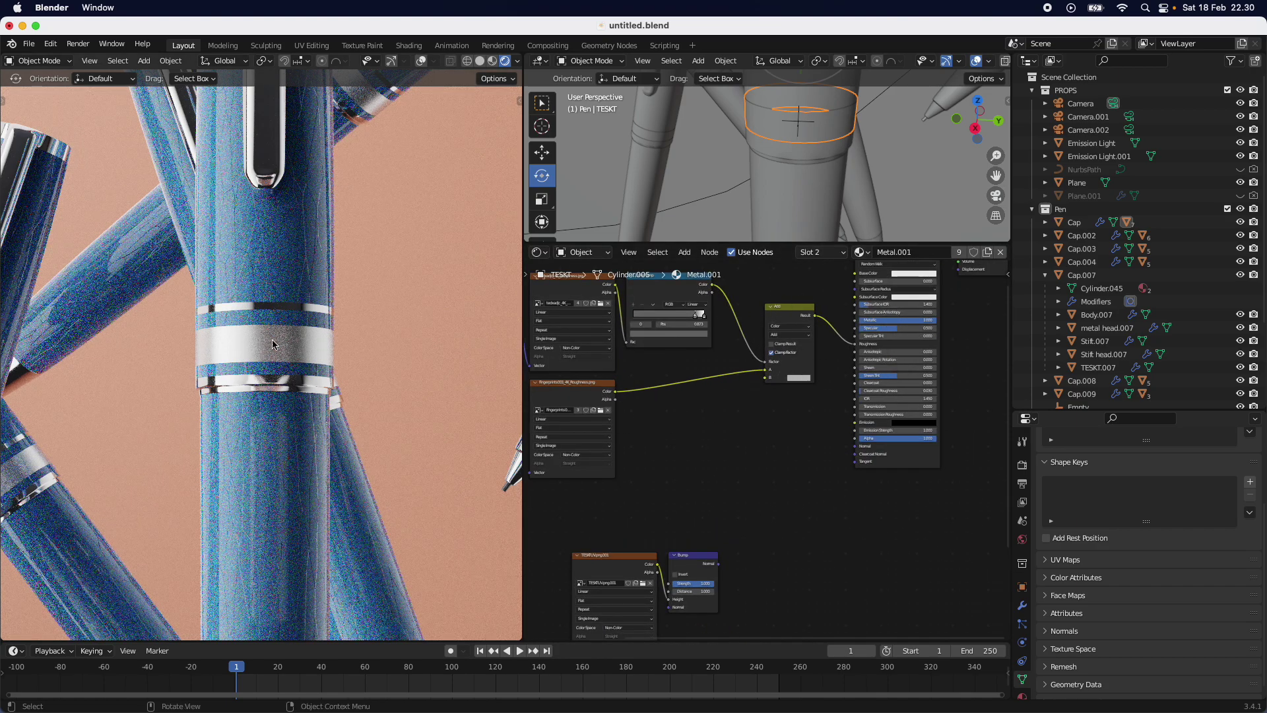
# Step: Move the roughness texture nodes and their Mix node away from the Principled BSDF to free up space between them
pyautogui.press('Home')
pyautogui.moveTo(771, 462); pyautogui.dragTo(501, 284)
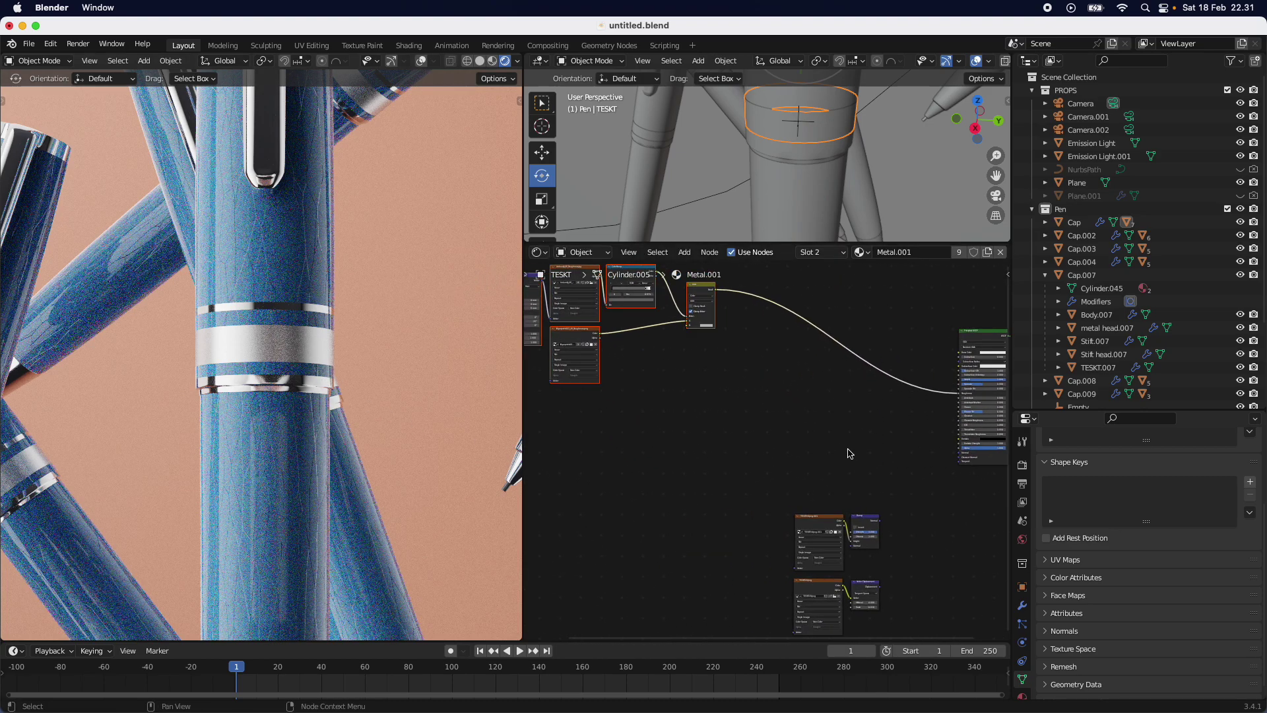
pyautogui.moveTo(953, 500); pyautogui.dragTo(801, 469, button='middle')
pyautogui.scroll(2, 811, 455)
pyautogui.scroll(-2, 777, 476)
pyautogui.scroll(2, 772, 465)
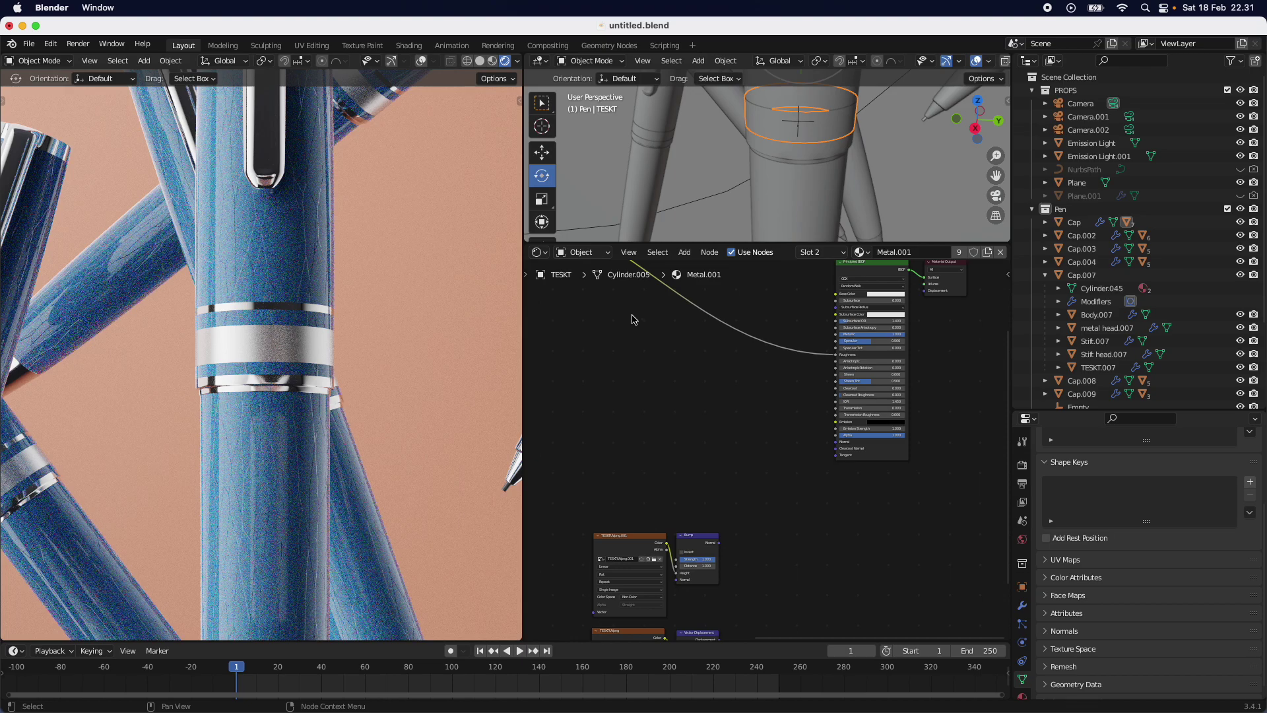
# Step: Switch to the UV Editing workspace and unlink the TESKTUV.png.001 image from the UV editor
pyautogui.click(314, 47)
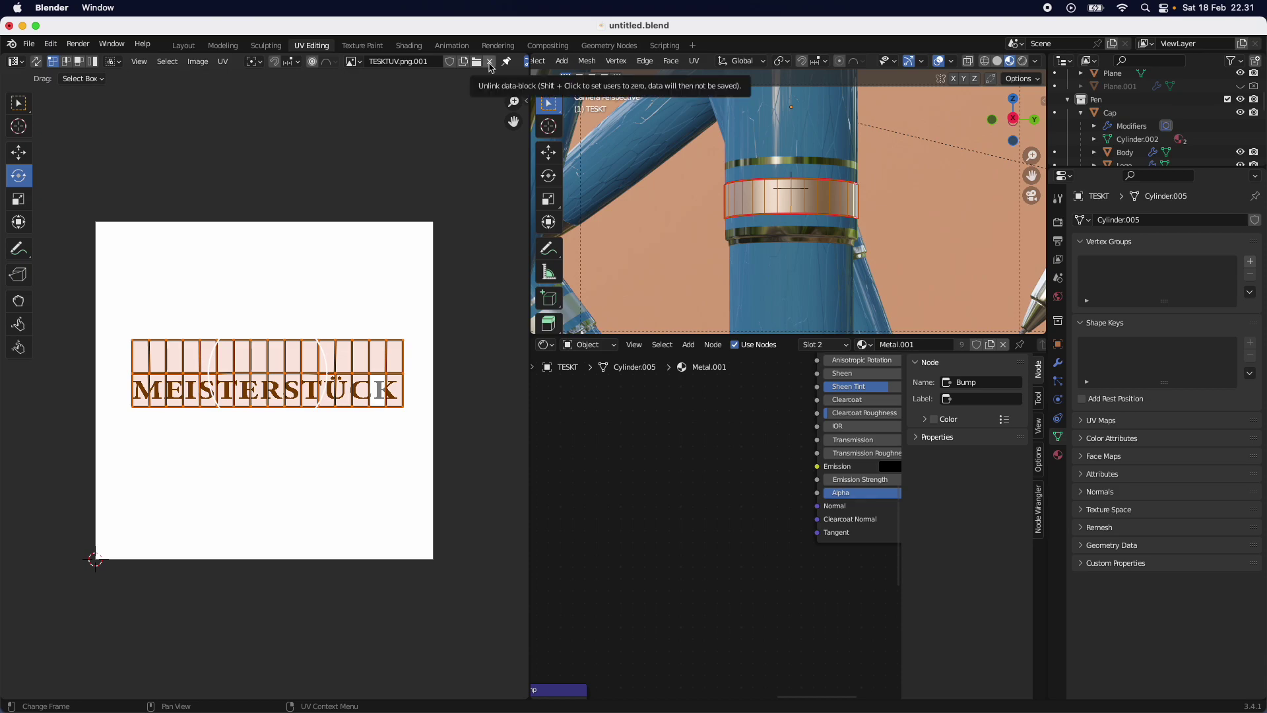
pyautogui.scroll(3, 772, 180)
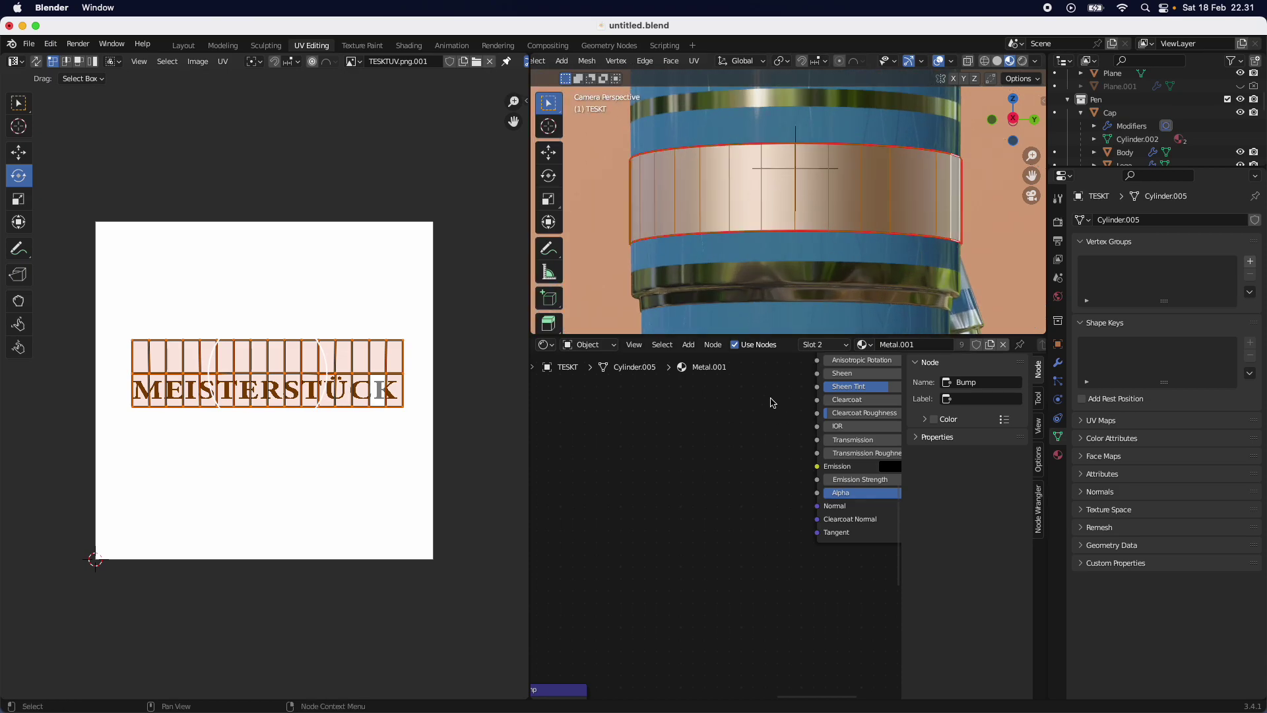
pyautogui.scroll(3, 741, 402)
pyautogui.scroll(-4, 806, 284)
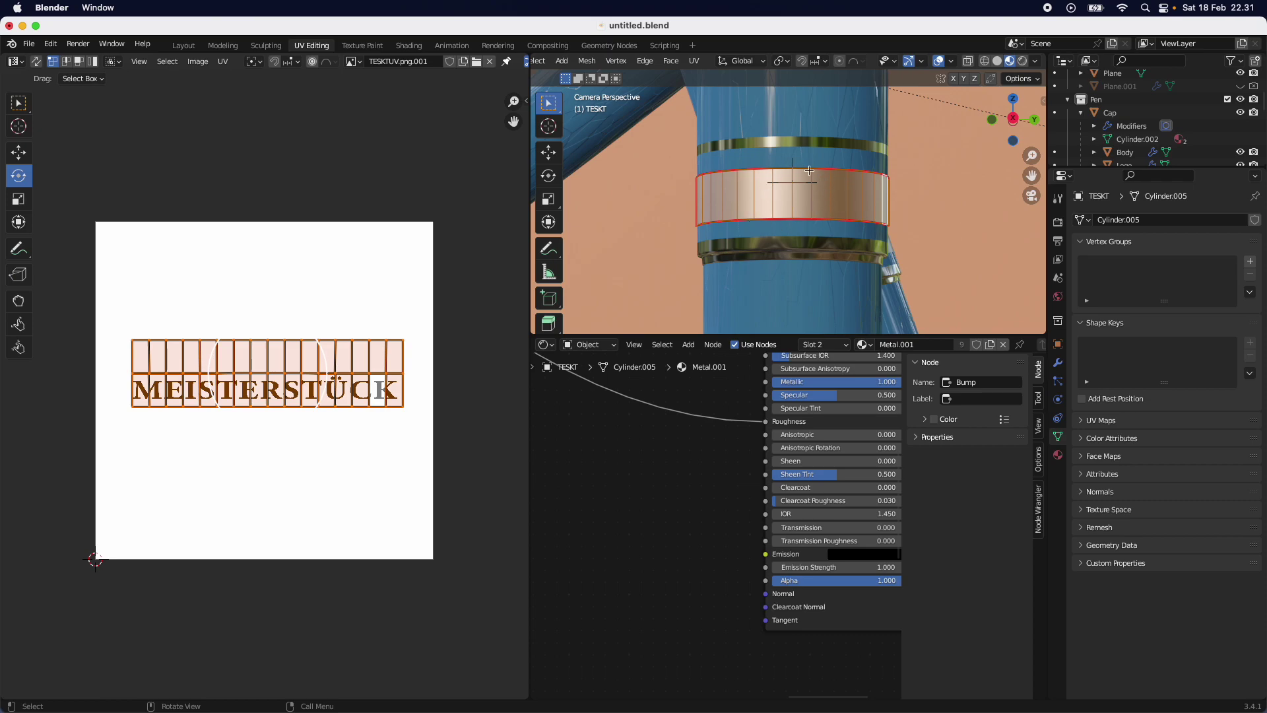
pyautogui.scroll(3, 780, 210)
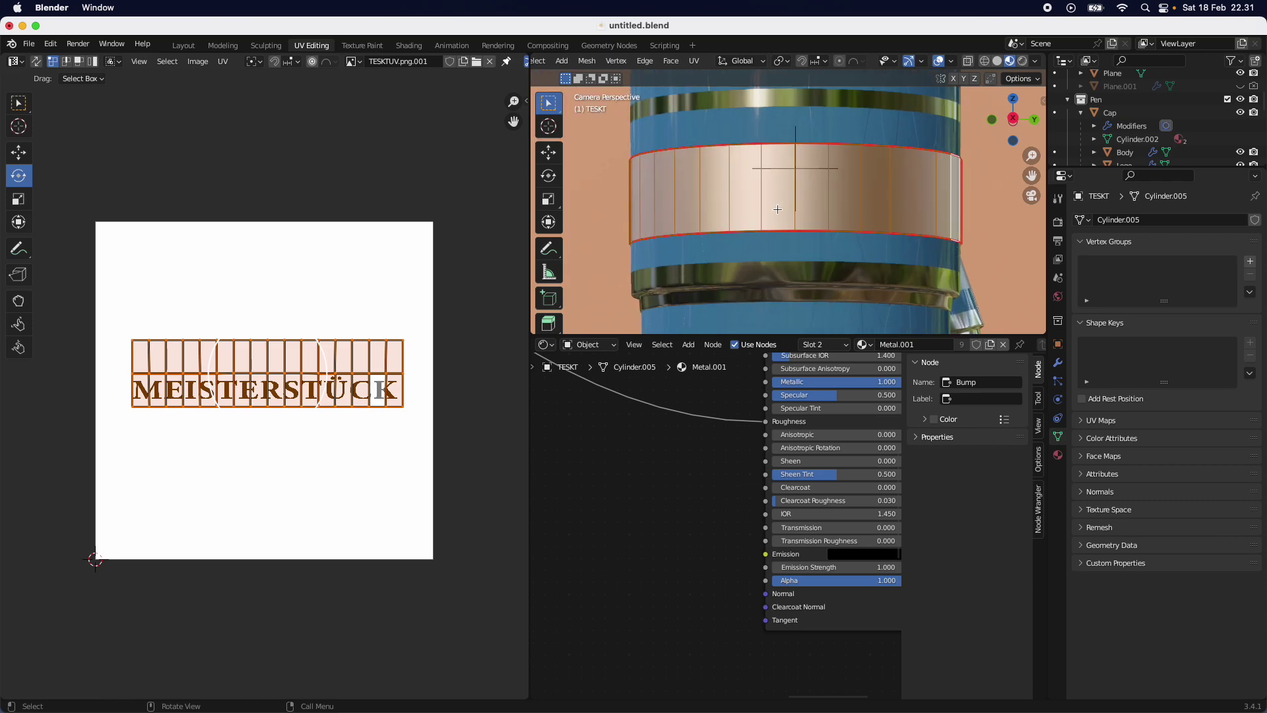
pyautogui.click(492, 67)
pyautogui.scroll(4, 335, 391)
pyautogui.scroll(5, 394, 389)
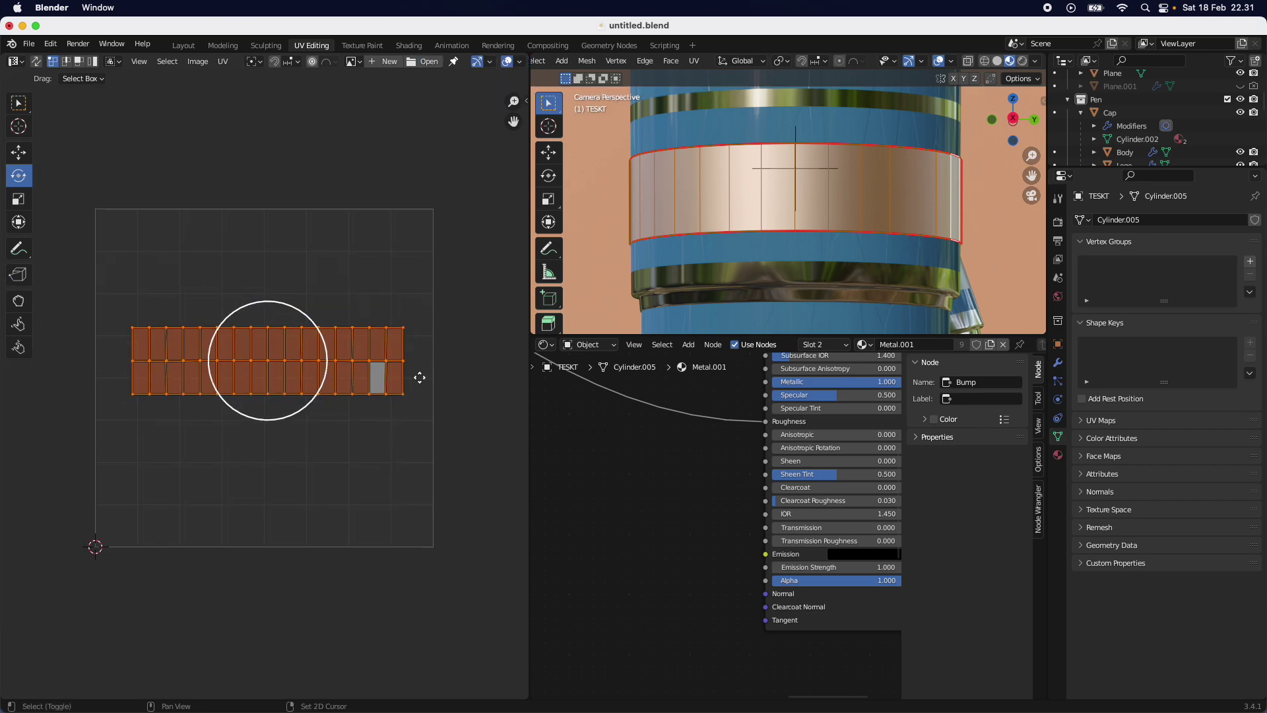
# Step: Enlarge the 3D viewport over the shader editor and reveal the mesh selection modes in its header
pyautogui.hscroll(-1, 401, 336)
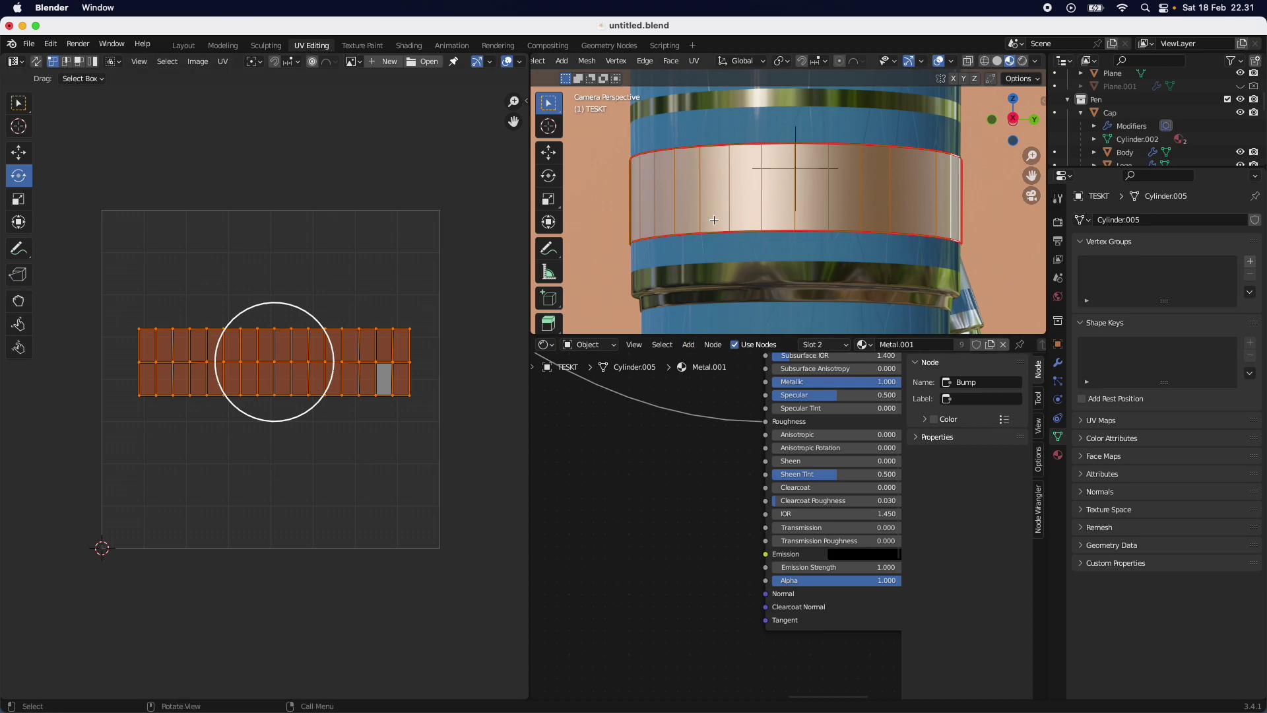
pyautogui.scroll(4, 791, 185)
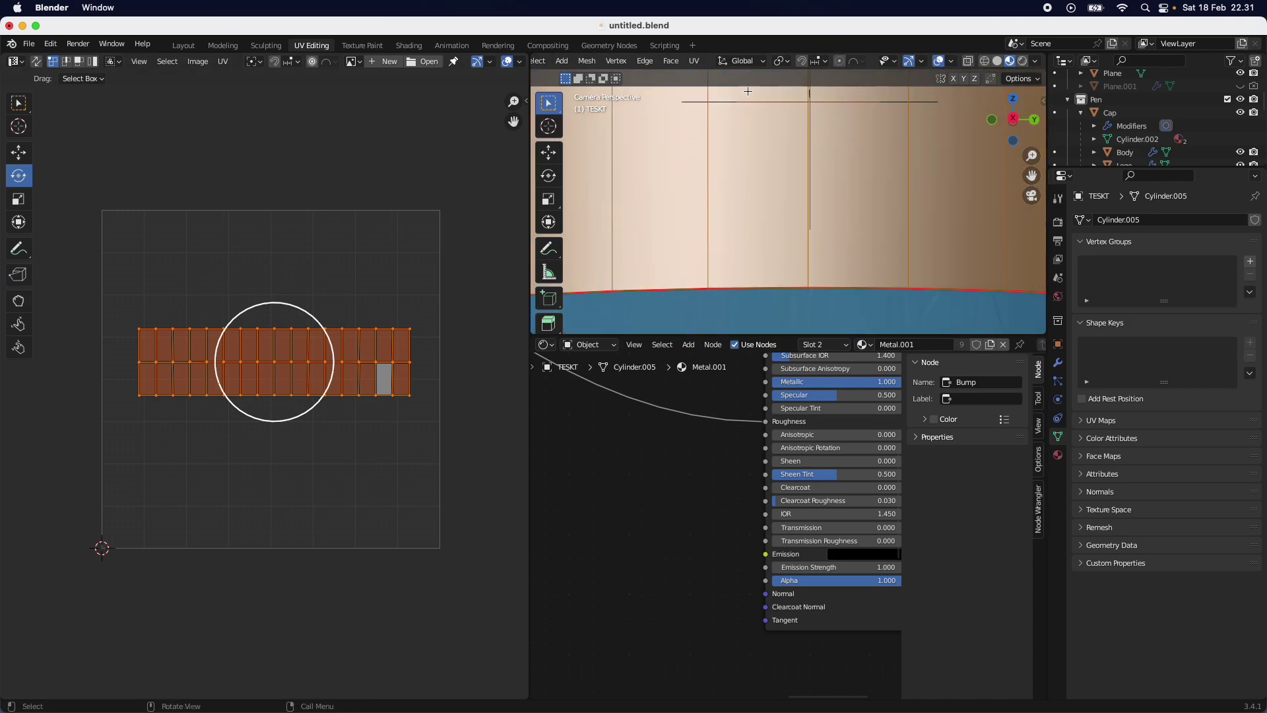
pyautogui.scroll(-5, 779, 211)
pyautogui.moveTo(788, 335); pyautogui.dragTo(787, 615)
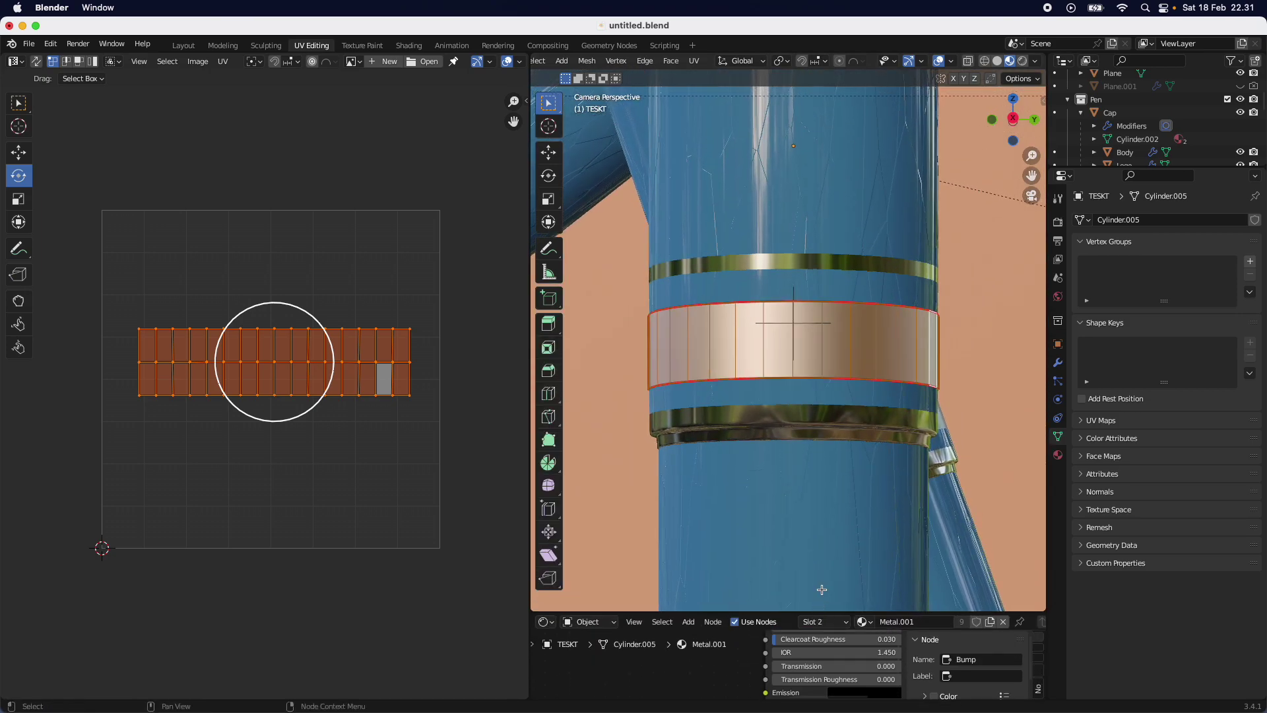
pyautogui.scroll(2, 753, 366)
pyautogui.scroll(-1, 751, 363)
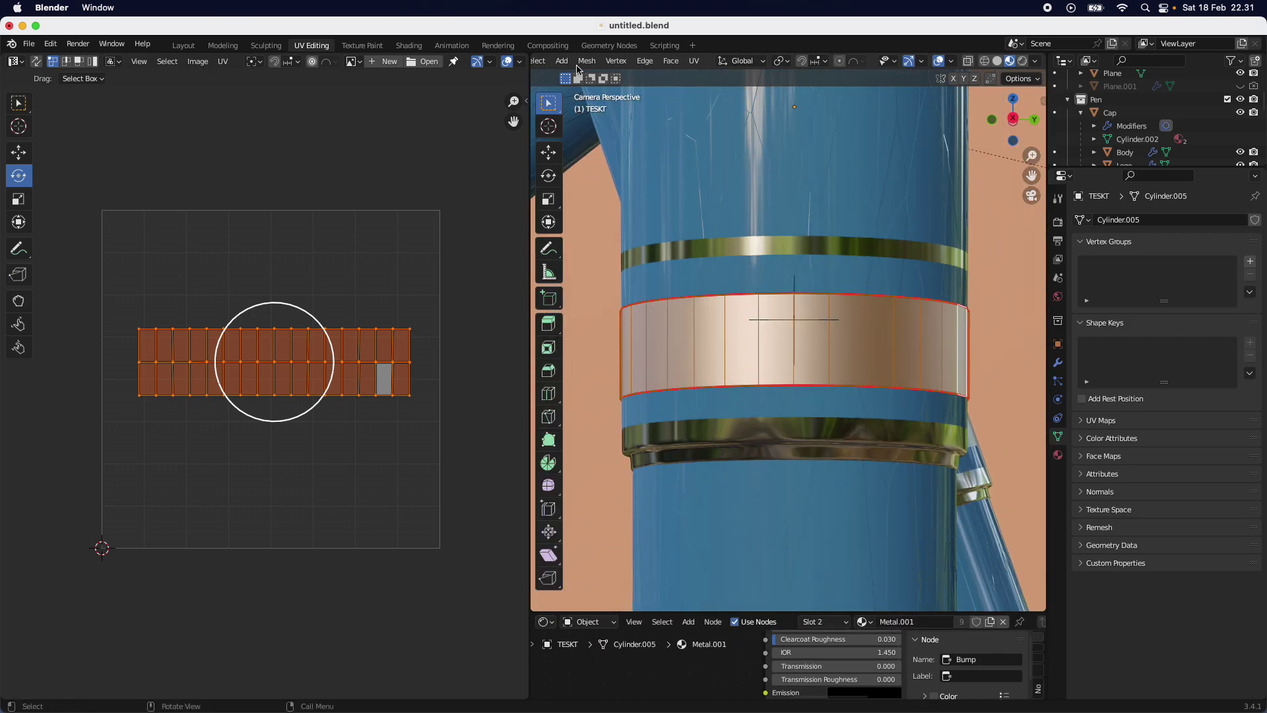
pyautogui.scroll(3, 591, 63)
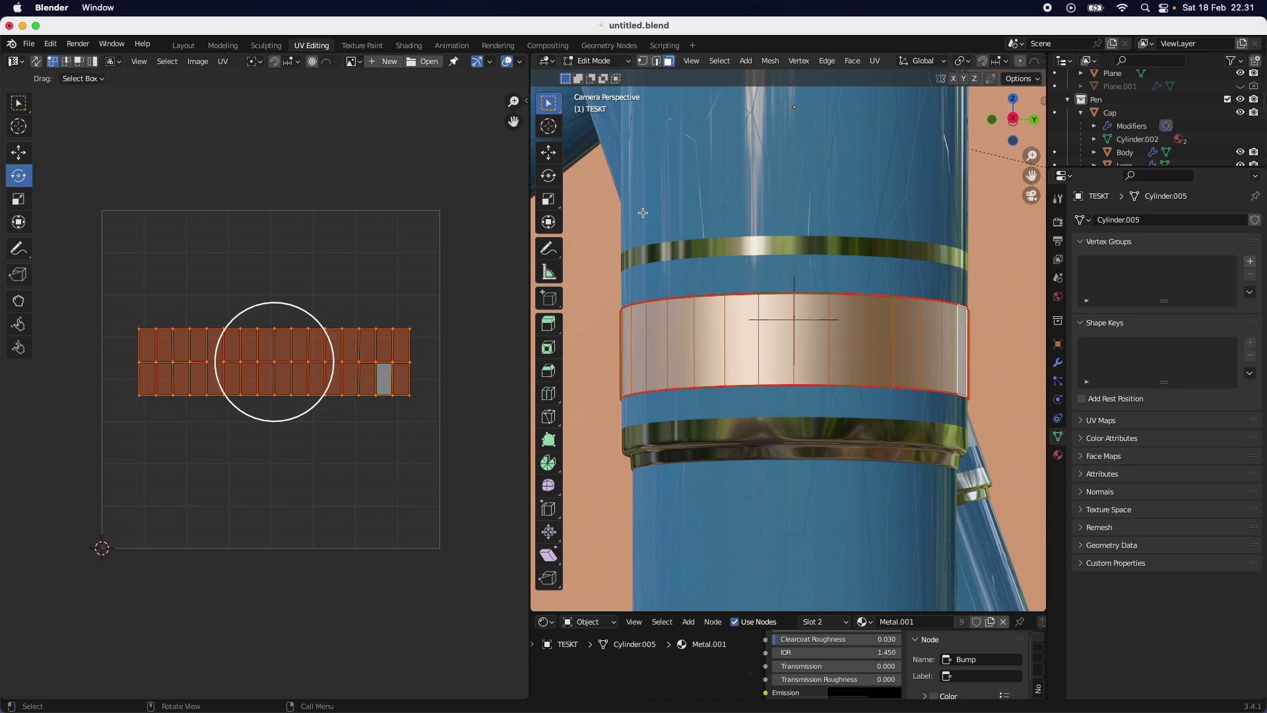
# Step: Select the band's front faces one after another to check where each lies in the UV layout
pyautogui.click(710, 343)
pyautogui.click(743, 344)
pyautogui.click(776, 347)
pyautogui.click(811, 349)
pyautogui.click(857, 353)
pyautogui.click(878, 349)
pyautogui.click(907, 351)
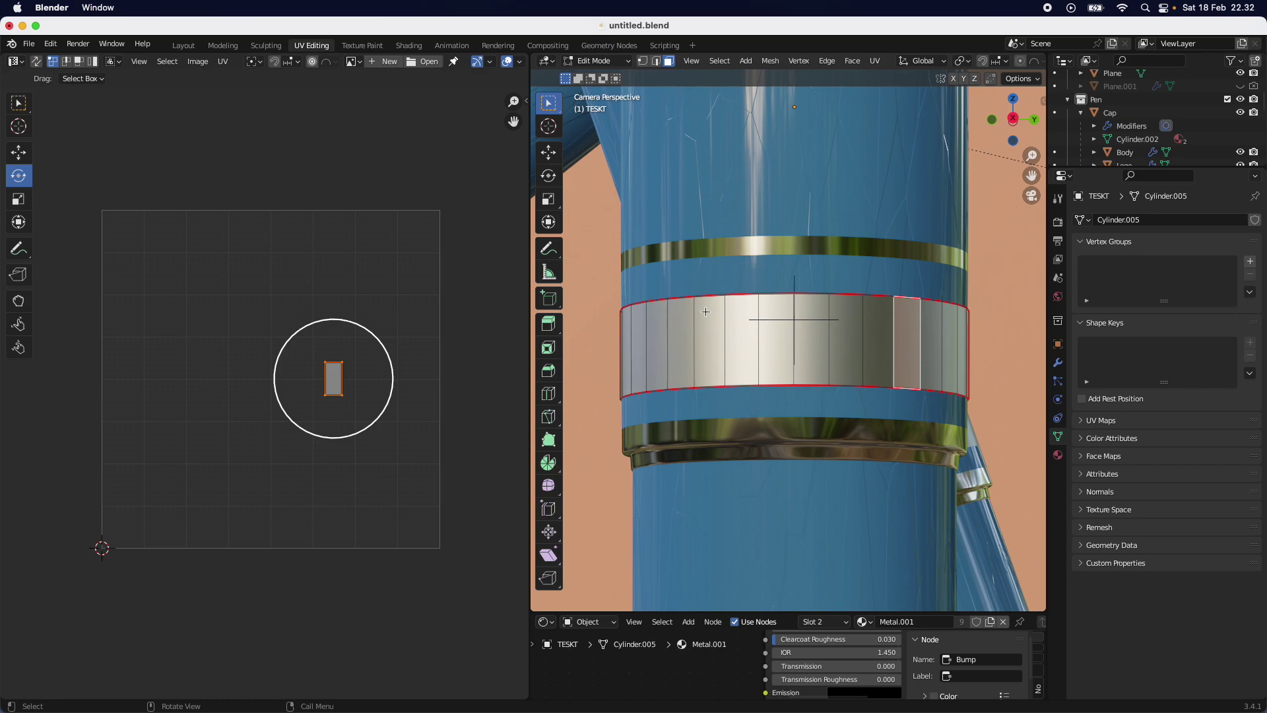
# Step: Switch the band mesh to edge selection and deselect everything
pyautogui.click(657, 63)
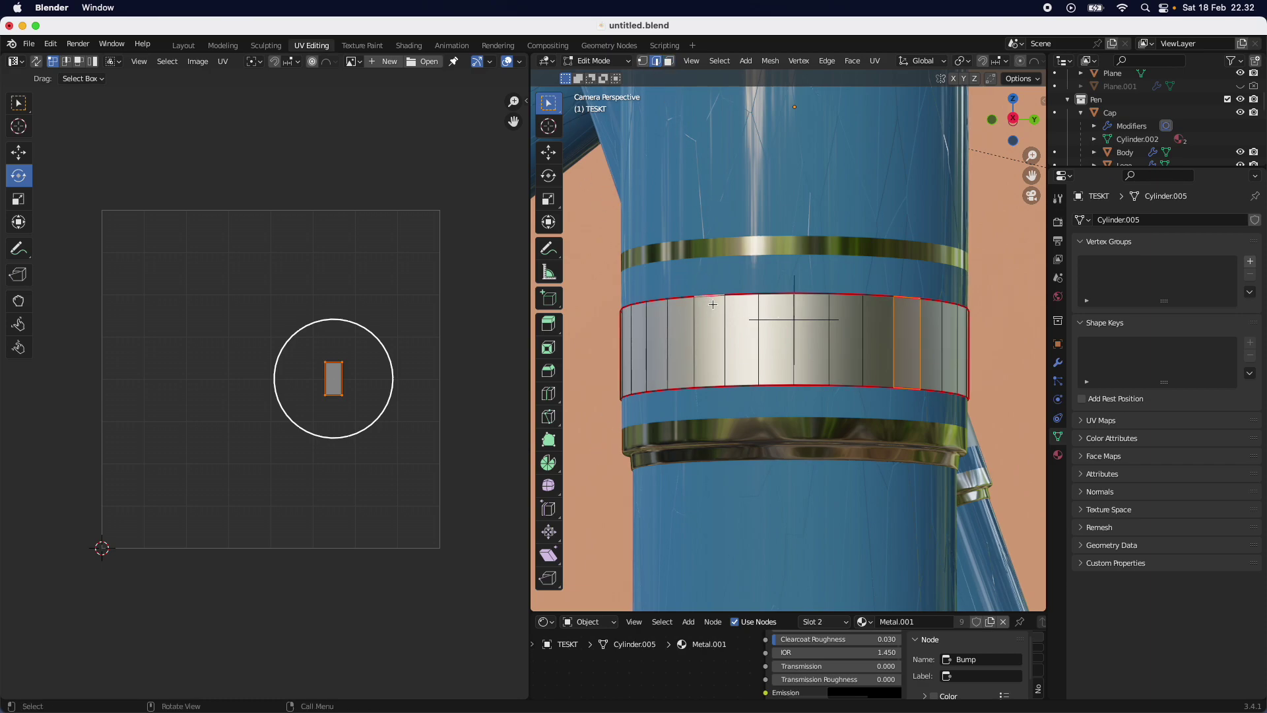
pyautogui.press('u')
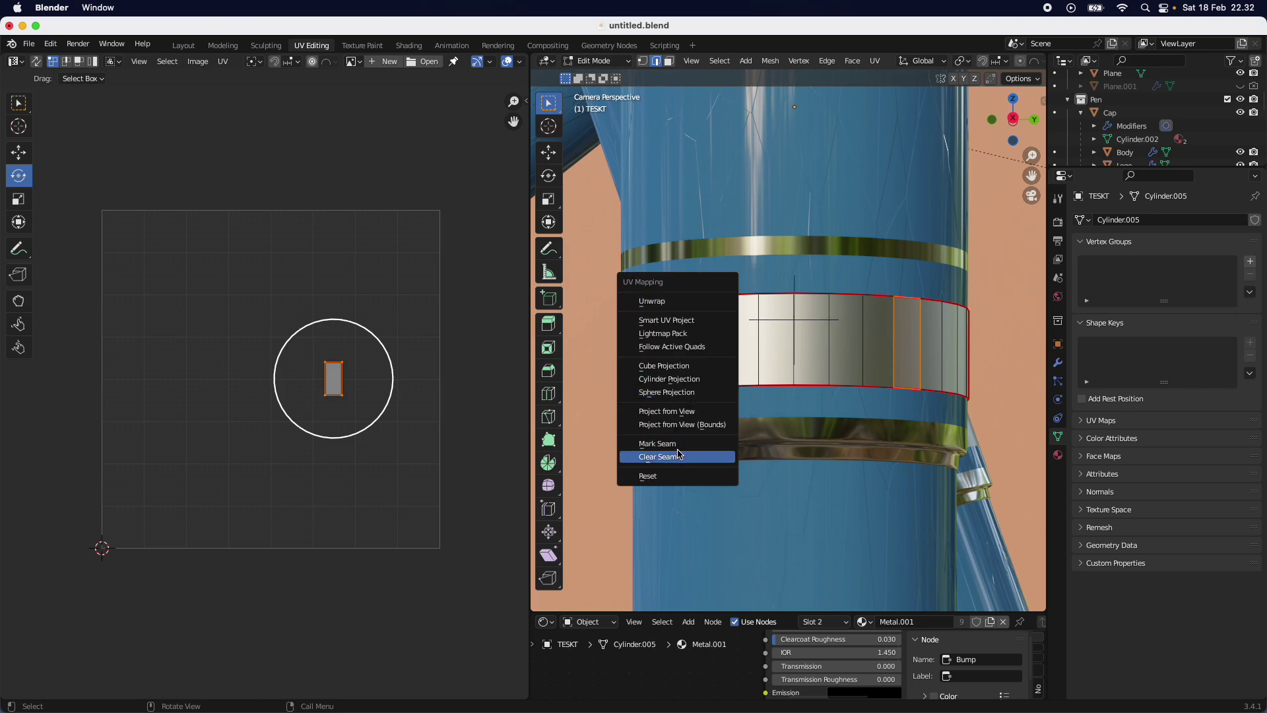
pyautogui.hotkey('alt', 'a')
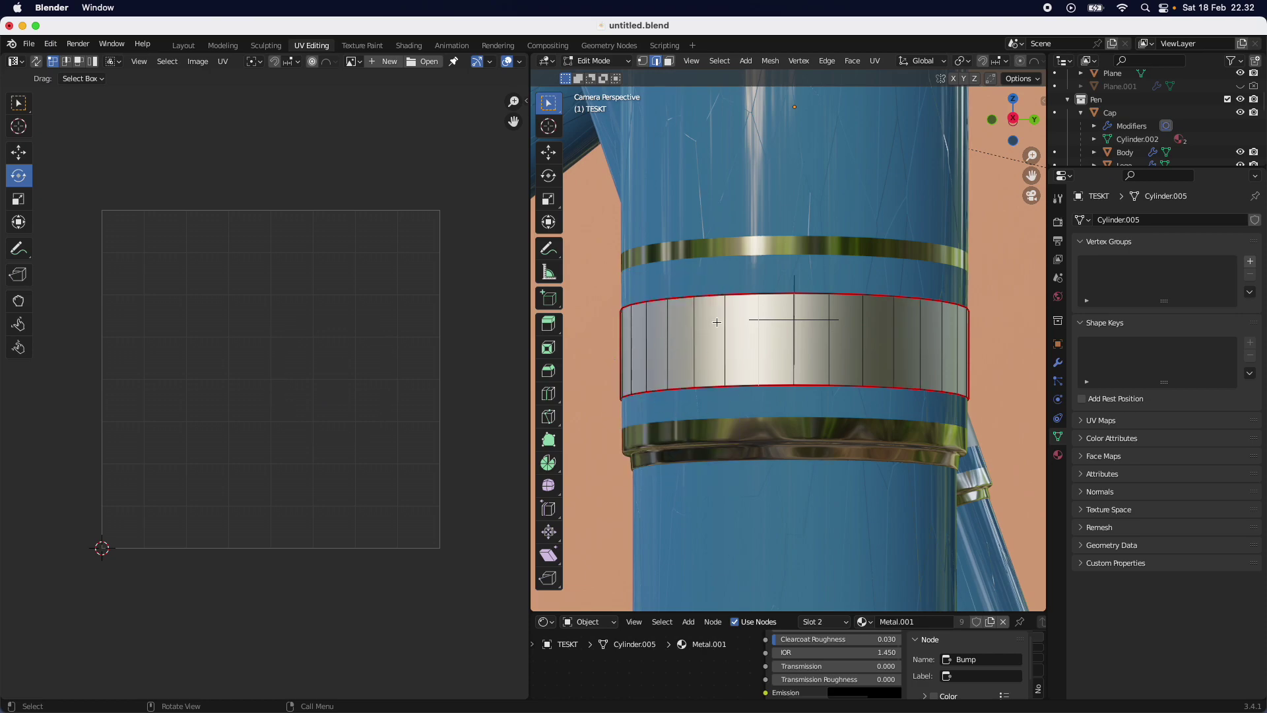
pyautogui.moveTo(762, 330); pyautogui.dragTo(1019, 190, button='middle')
pyautogui.click(1032, 195)
# Step: Select the whole band mesh, reset its UVs and unwrap it again
pyautogui.press('a')
pyautogui.press('u')
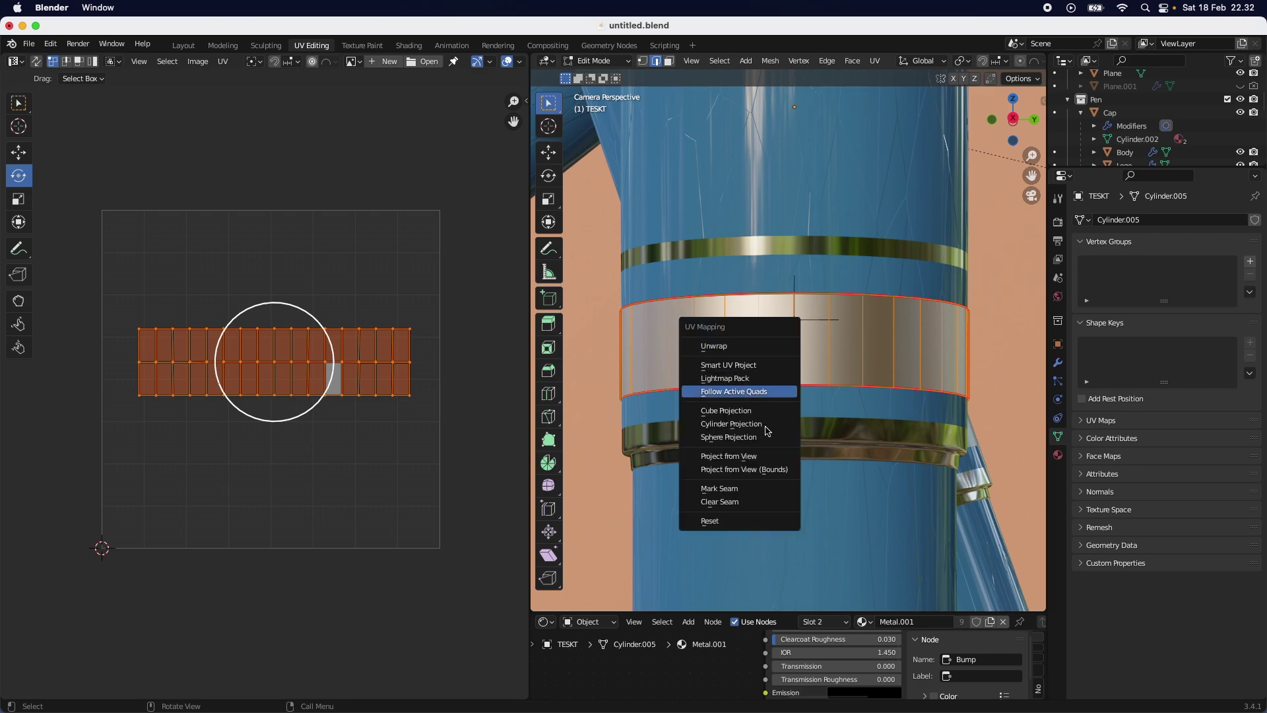
pyautogui.click(742, 520)
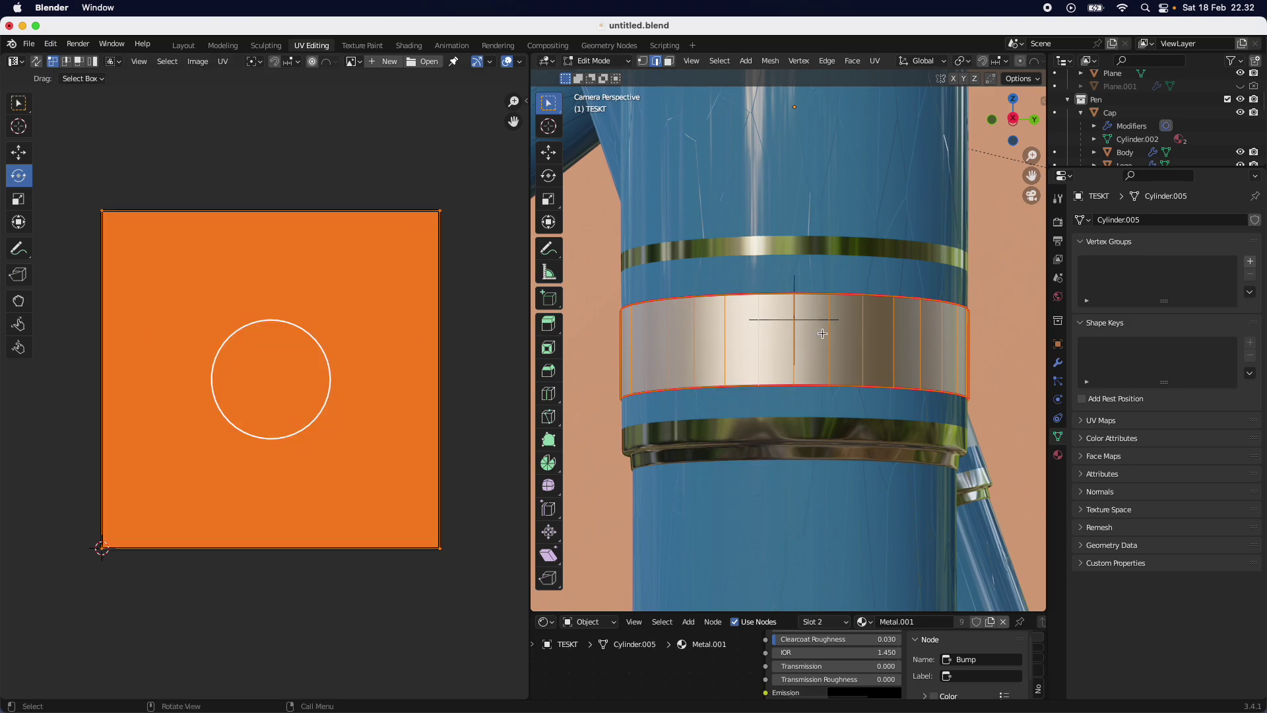
pyautogui.scroll(2, 751, 347)
pyautogui.press('u')
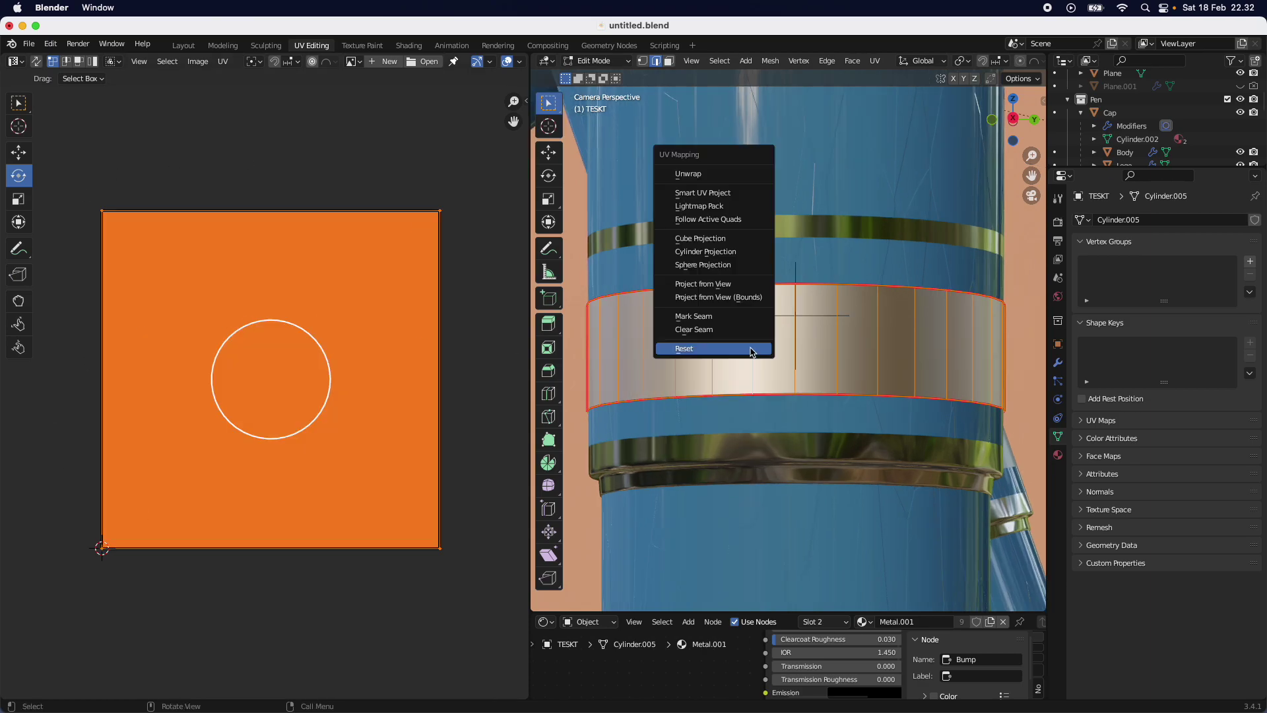
pyautogui.click(714, 177)
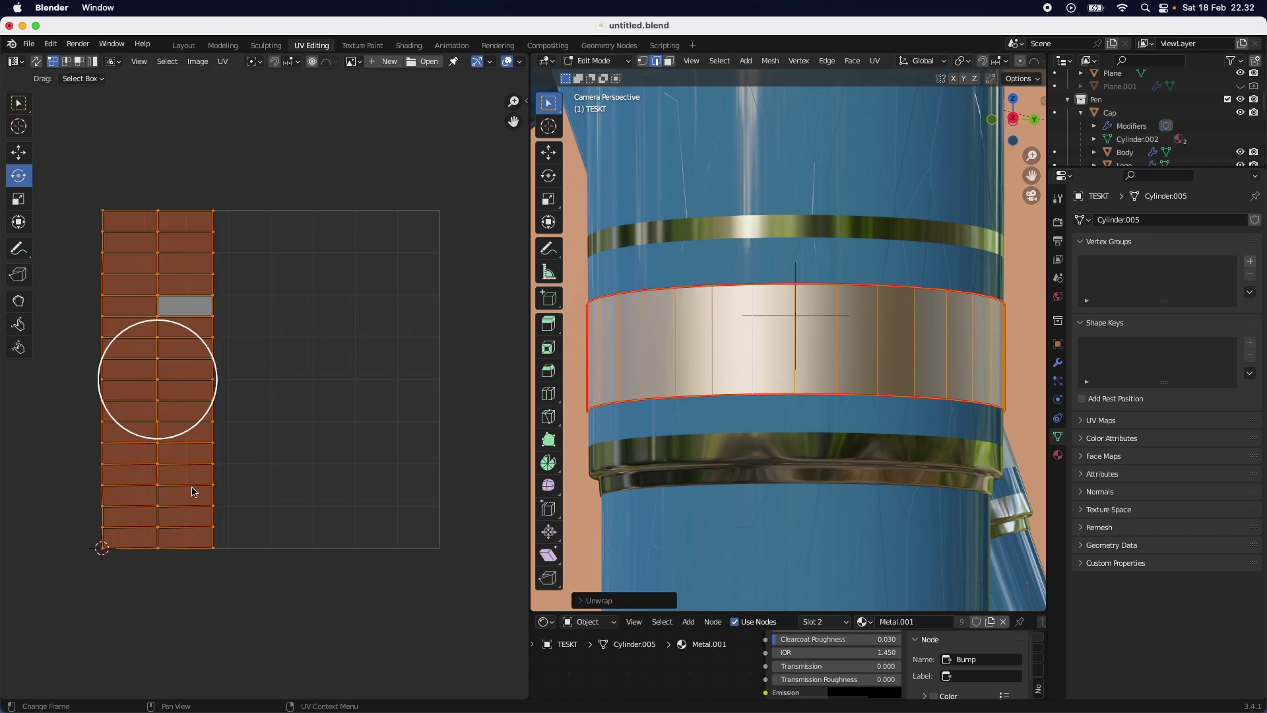
# Step: Rotate the UV strip by -90° and move it about 336 mm along X so it spans the UV square
pyautogui.moveTo(194, 338); pyautogui.dragTo(98, 421)
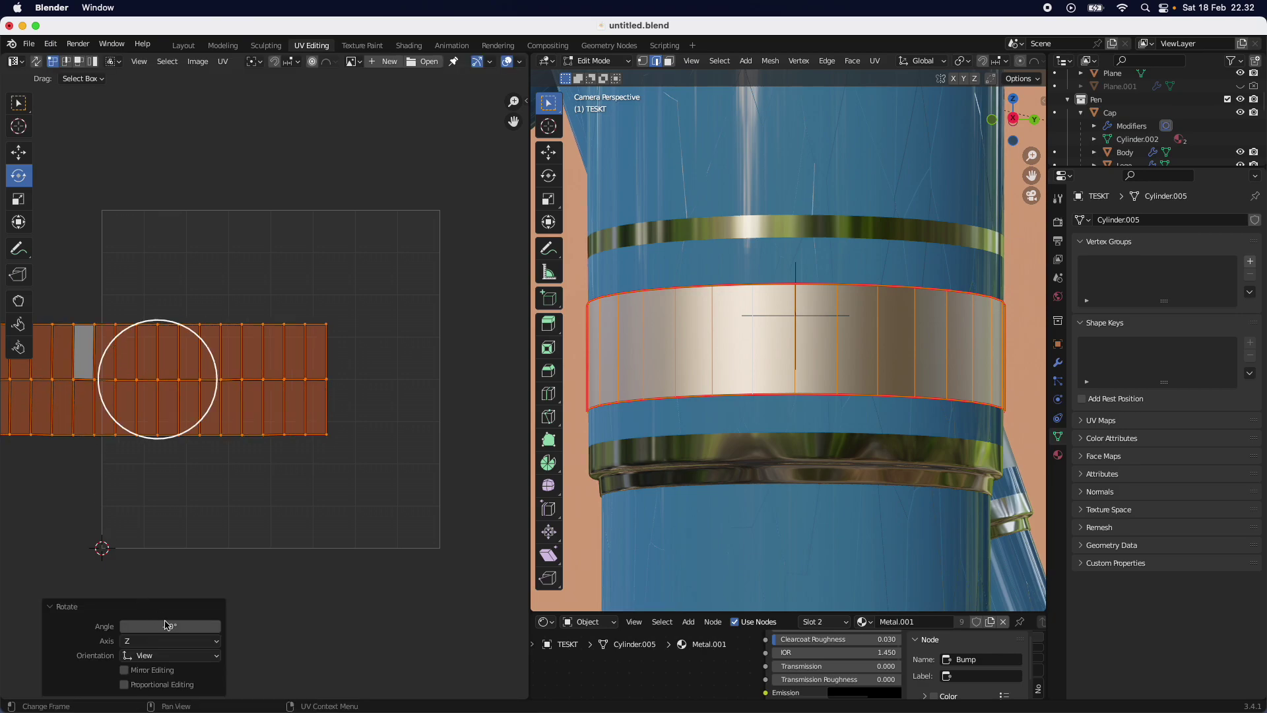
pyautogui.press('g')
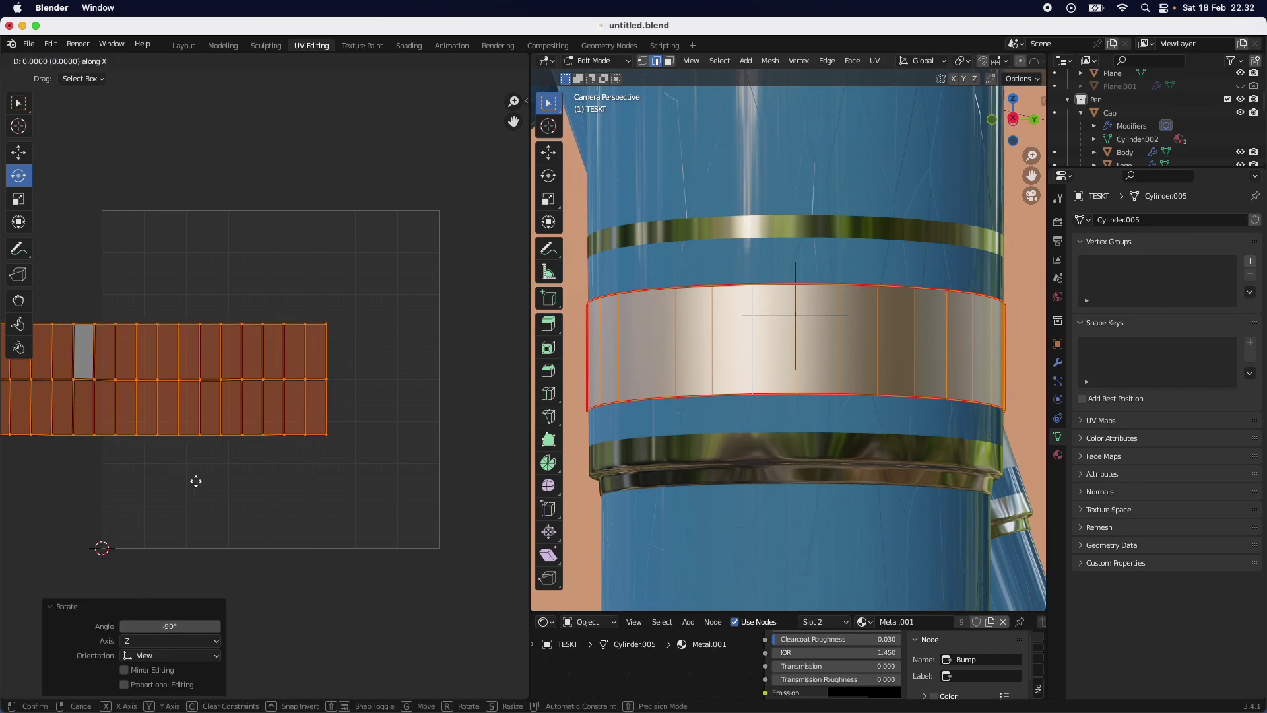
pyautogui.press('x')
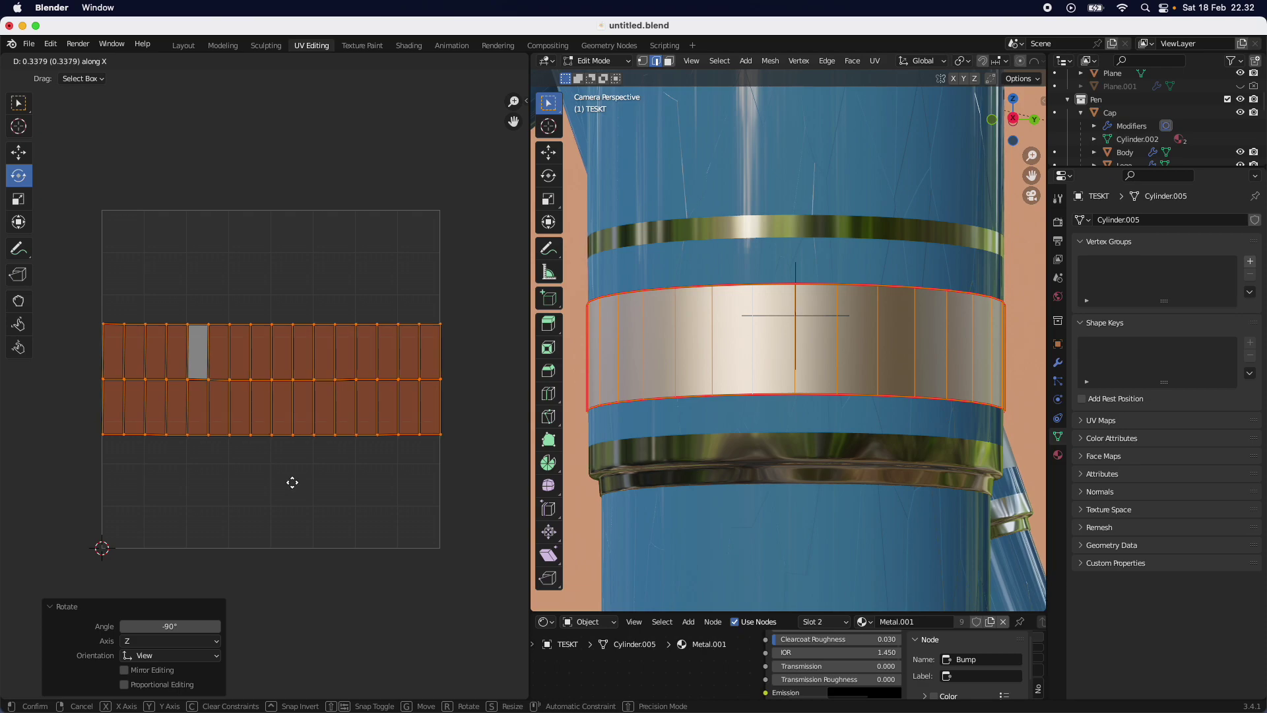
pyautogui.click(294, 486)
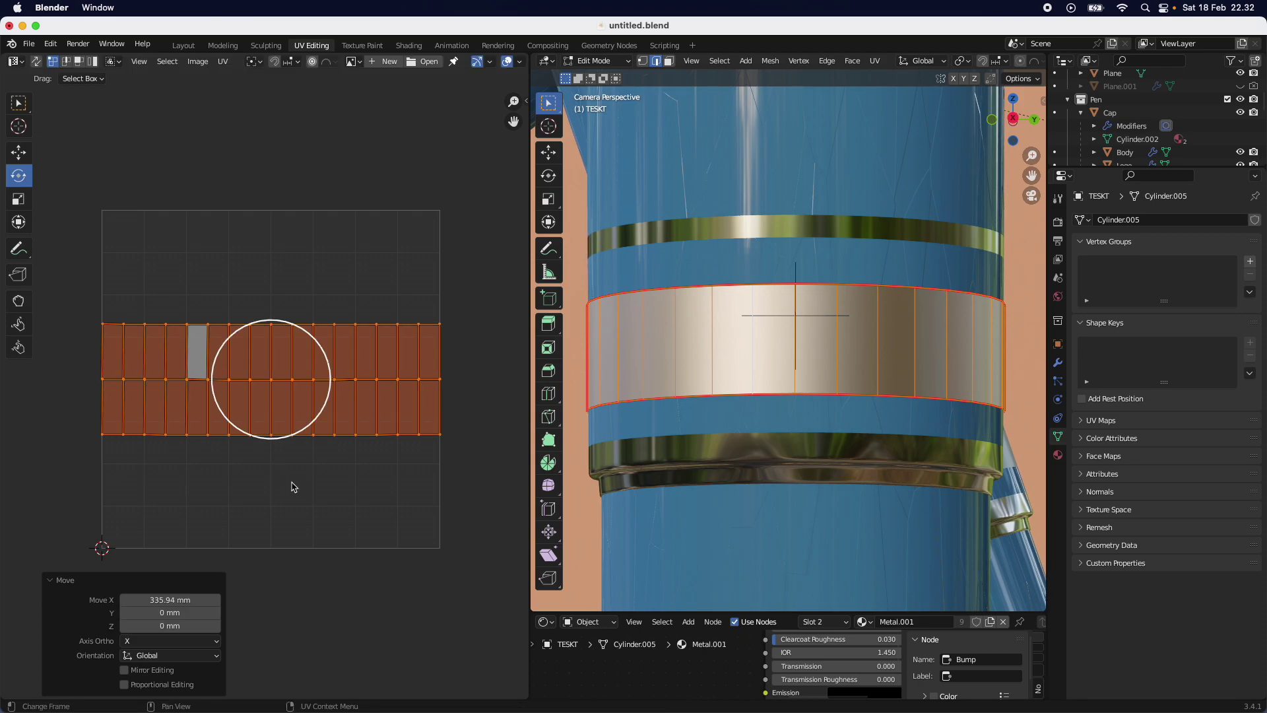
# Step: Reselect the band's mesh edges in the 3D view and deselect everything in the UV layout
pyautogui.click(479, 492)
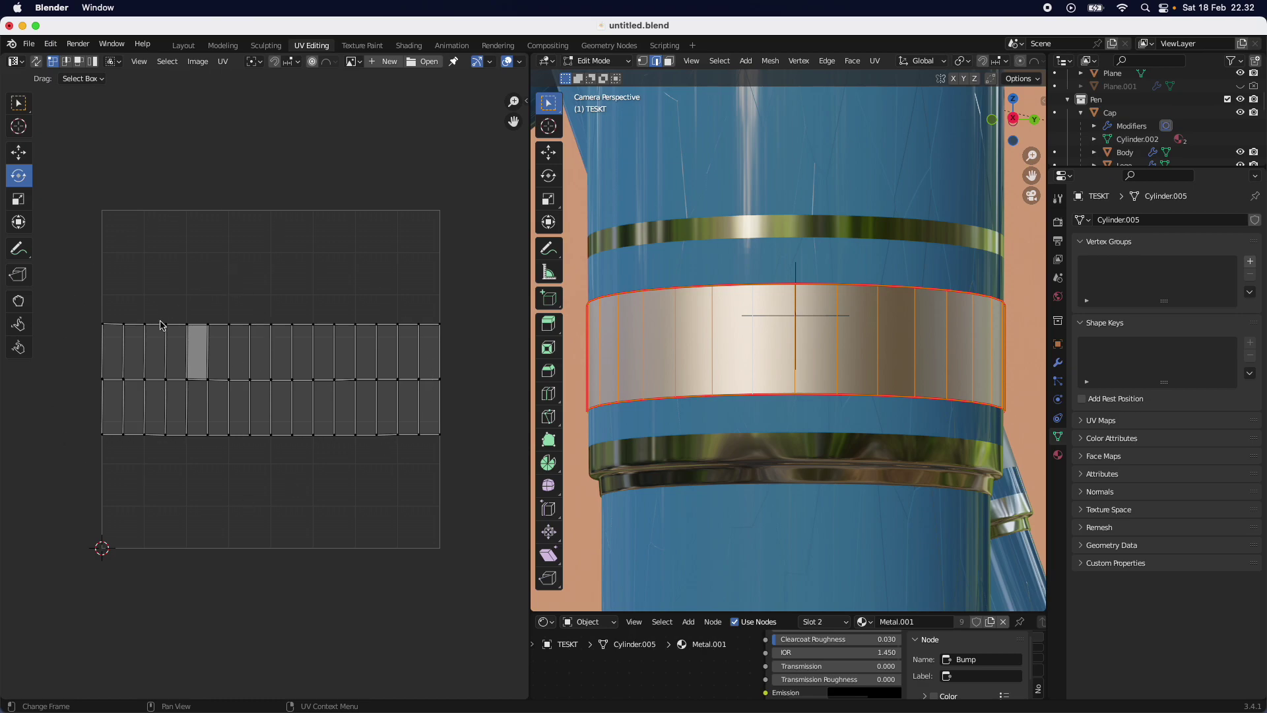
pyautogui.click(109, 345)
pyautogui.click(629, 341)
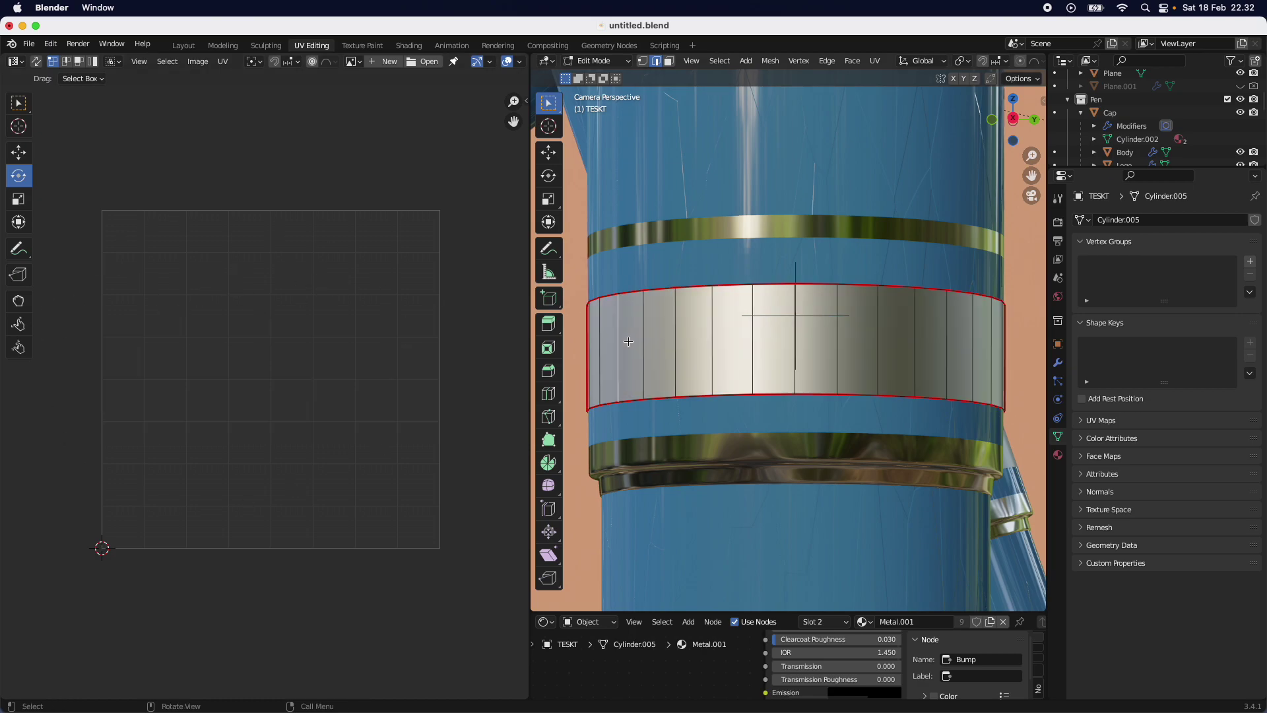
pyautogui.keyDown('alt'); pyautogui.click(645, 353); pyautogui.keyUp('alt')
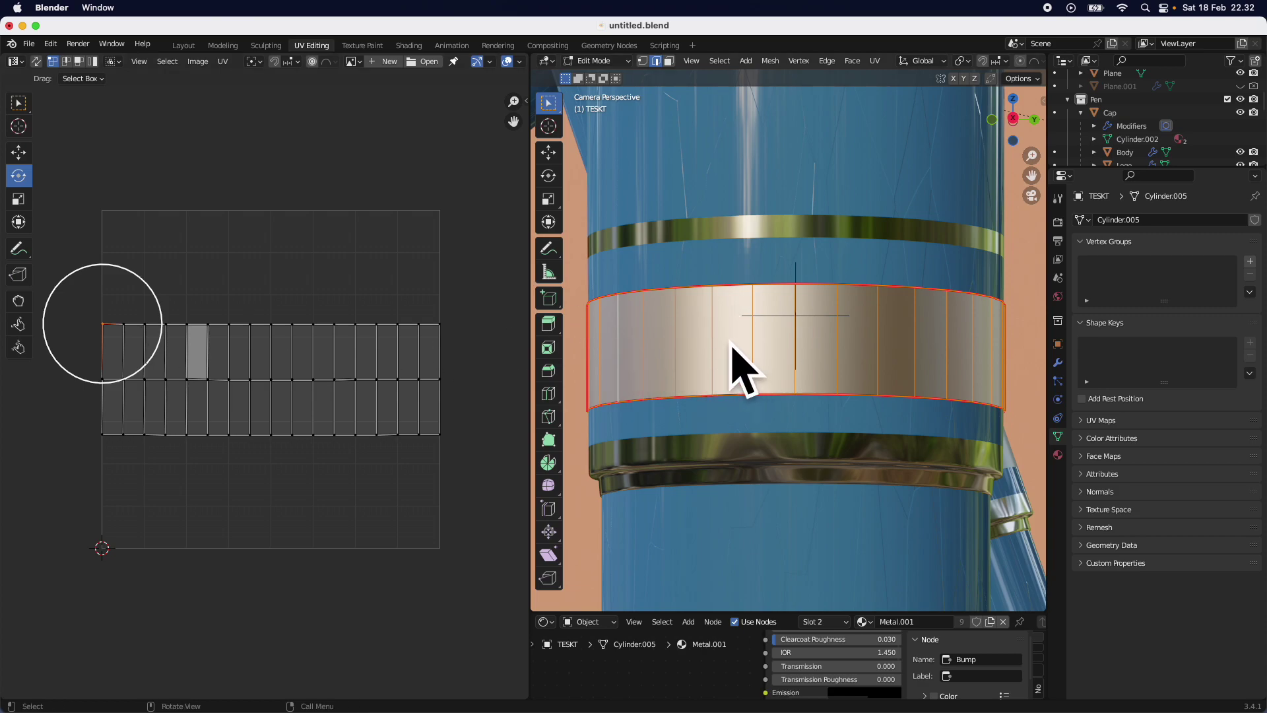
pyautogui.click(213, 255)
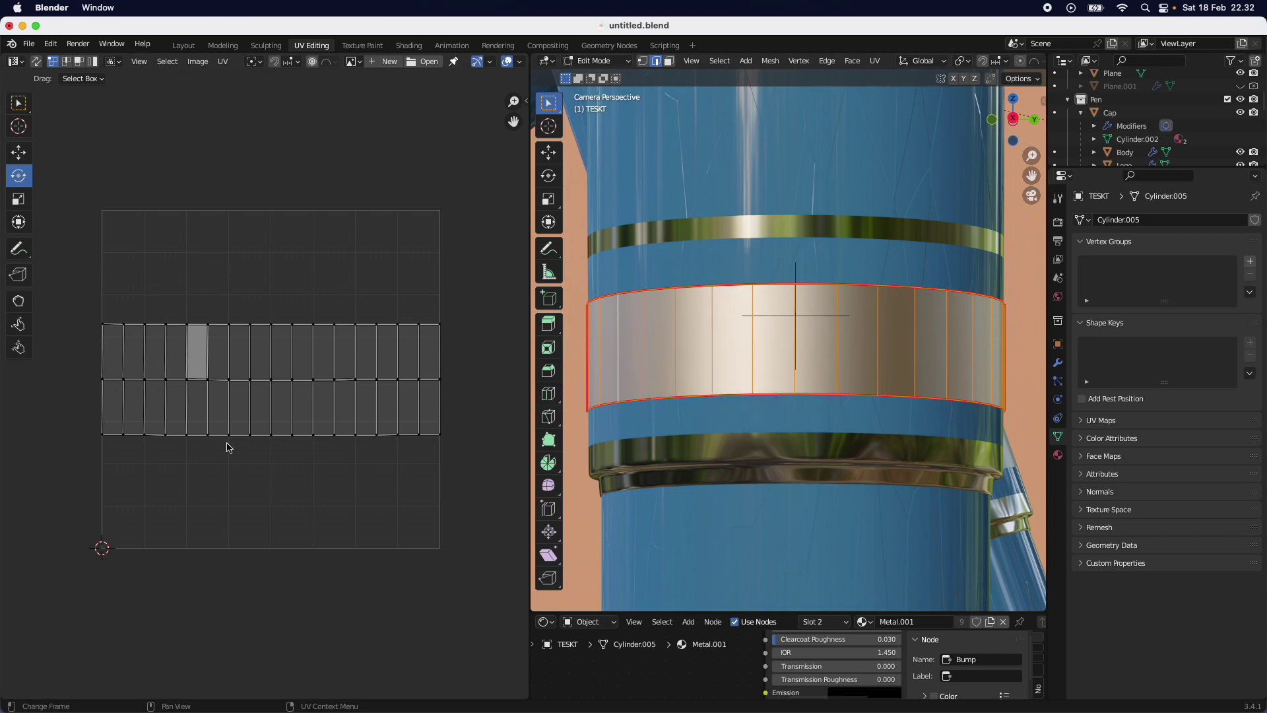
# Step: Save the project file
pyautogui.click(224, 66)
pyautogui.click(233, 94)
pyautogui.press('super+s')
# Step: Export the band's UV layout as a PNG named TESKTUVYOUTUBE.png to the Desktop
pyautogui.click(227, 64)
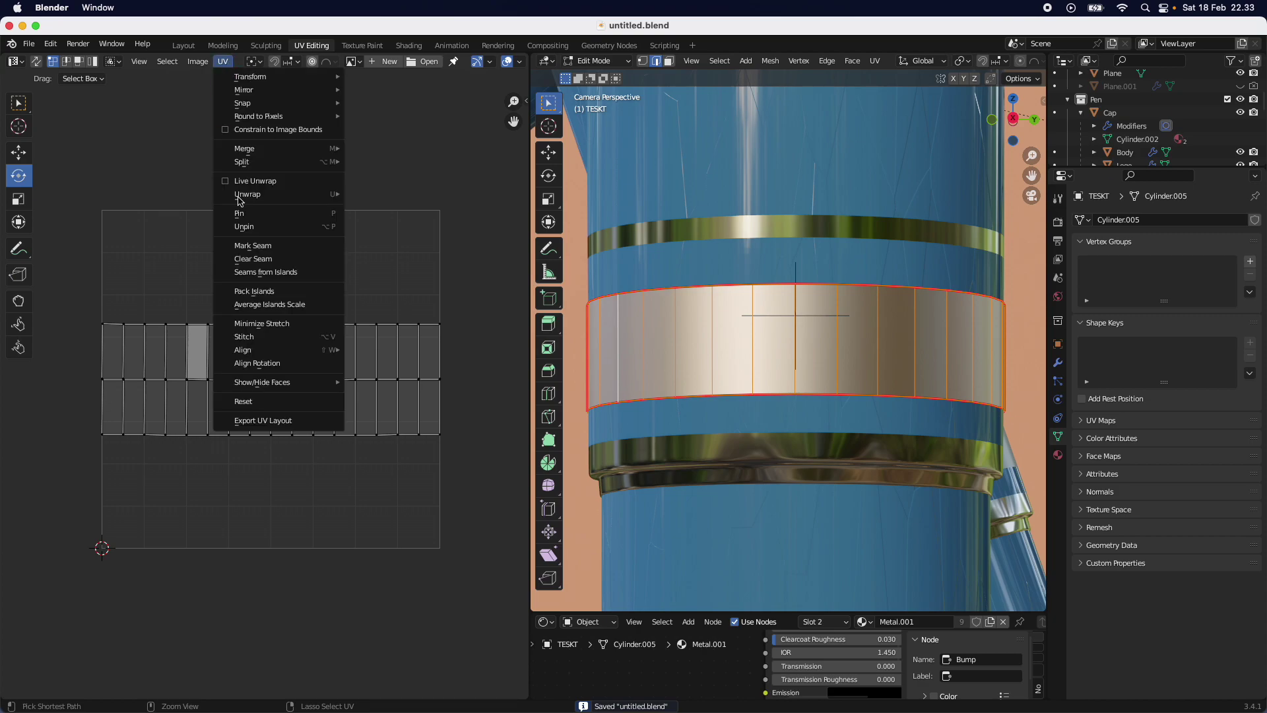
pyautogui.moveTo(262, 352)
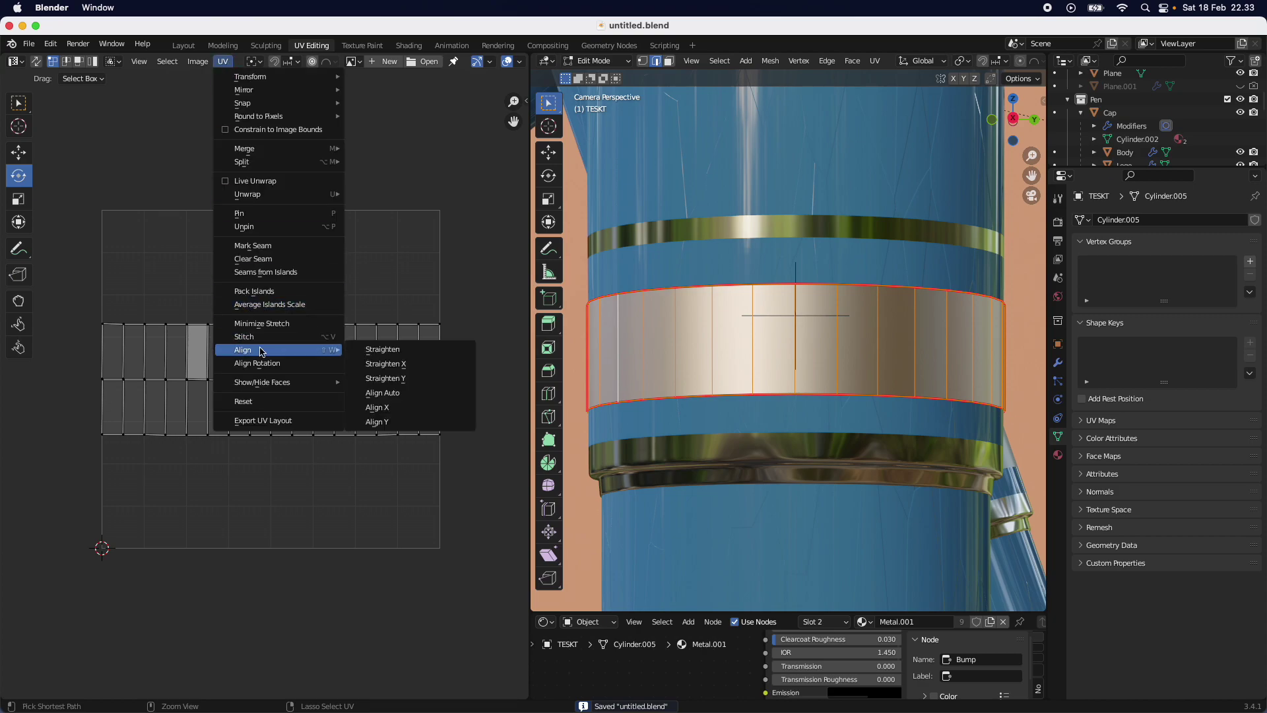
pyautogui.click(283, 427)
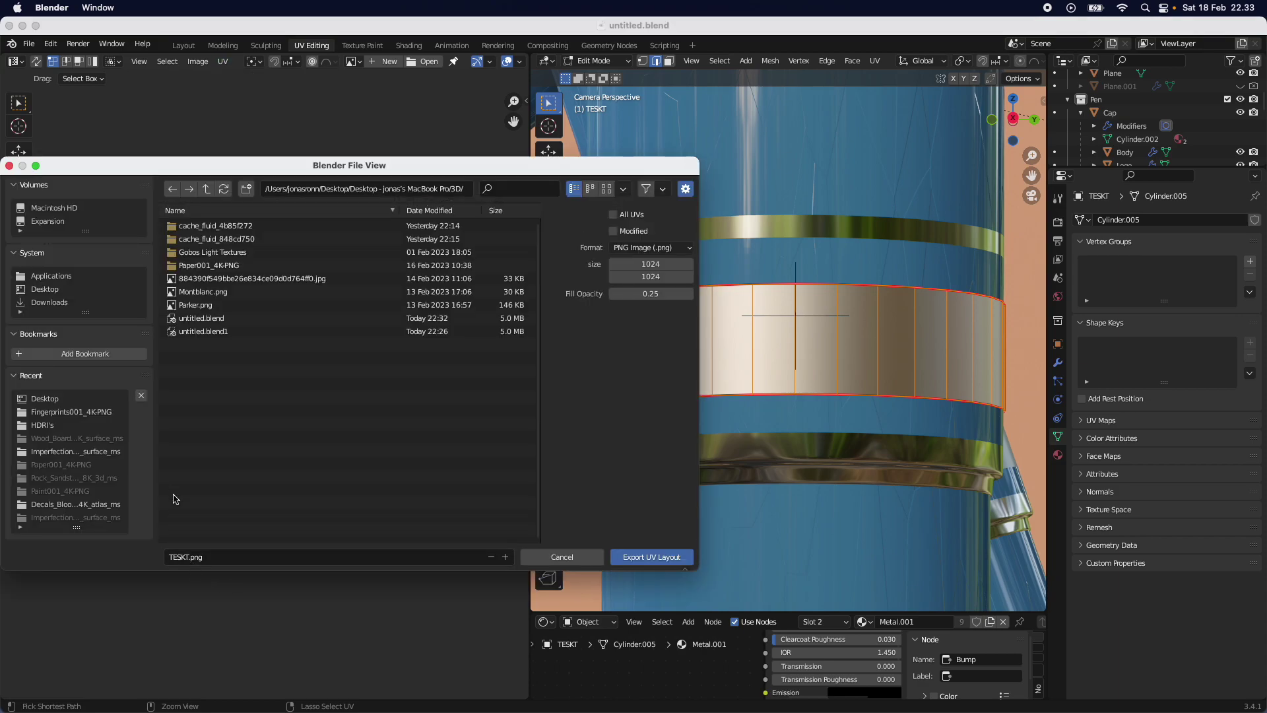
pyautogui.click(55, 290)
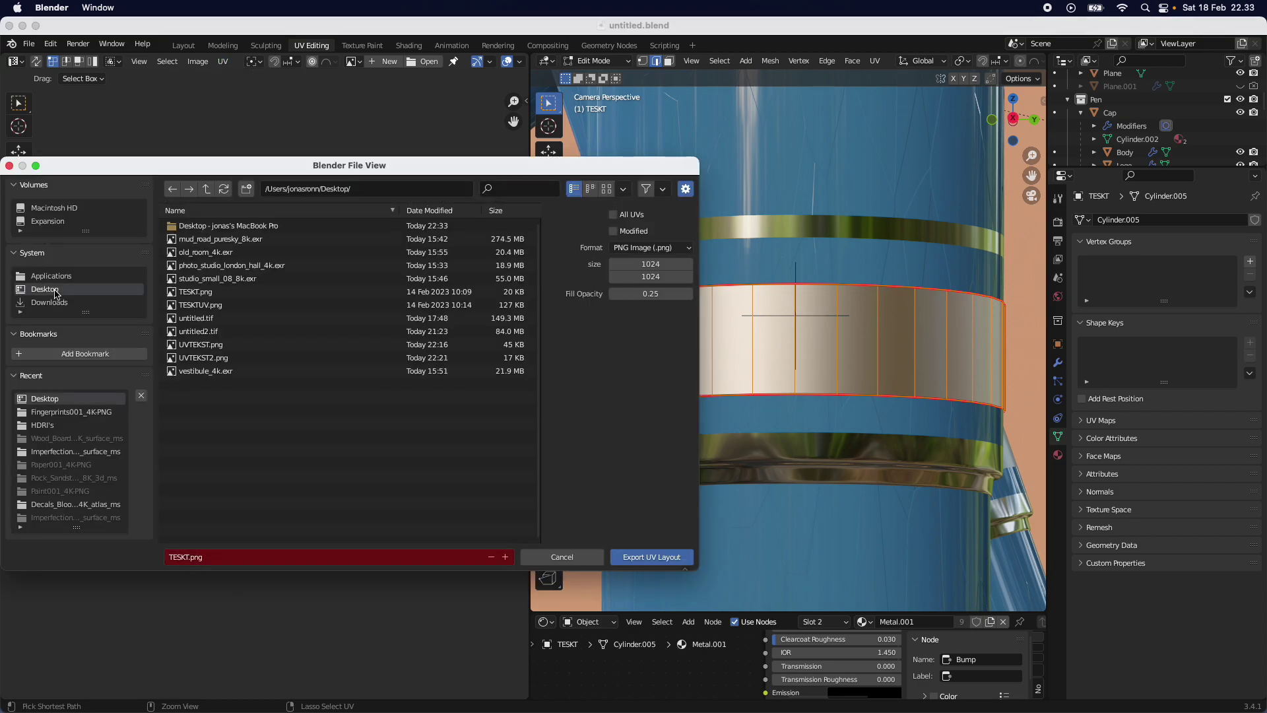
pyautogui.click(190, 556)
pyautogui.click(189, 557)
pyautogui.write('UVYOUTUBE')
pyautogui.click(657, 556)
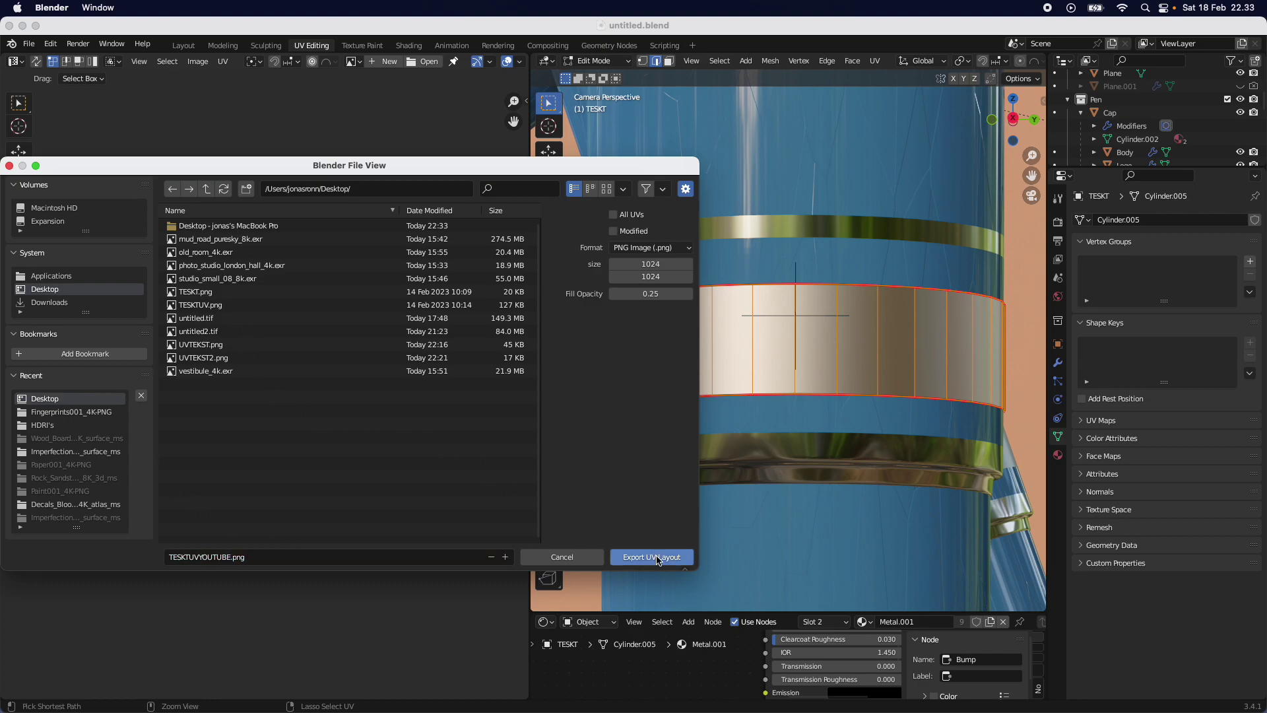
pyautogui.click(657, 557)
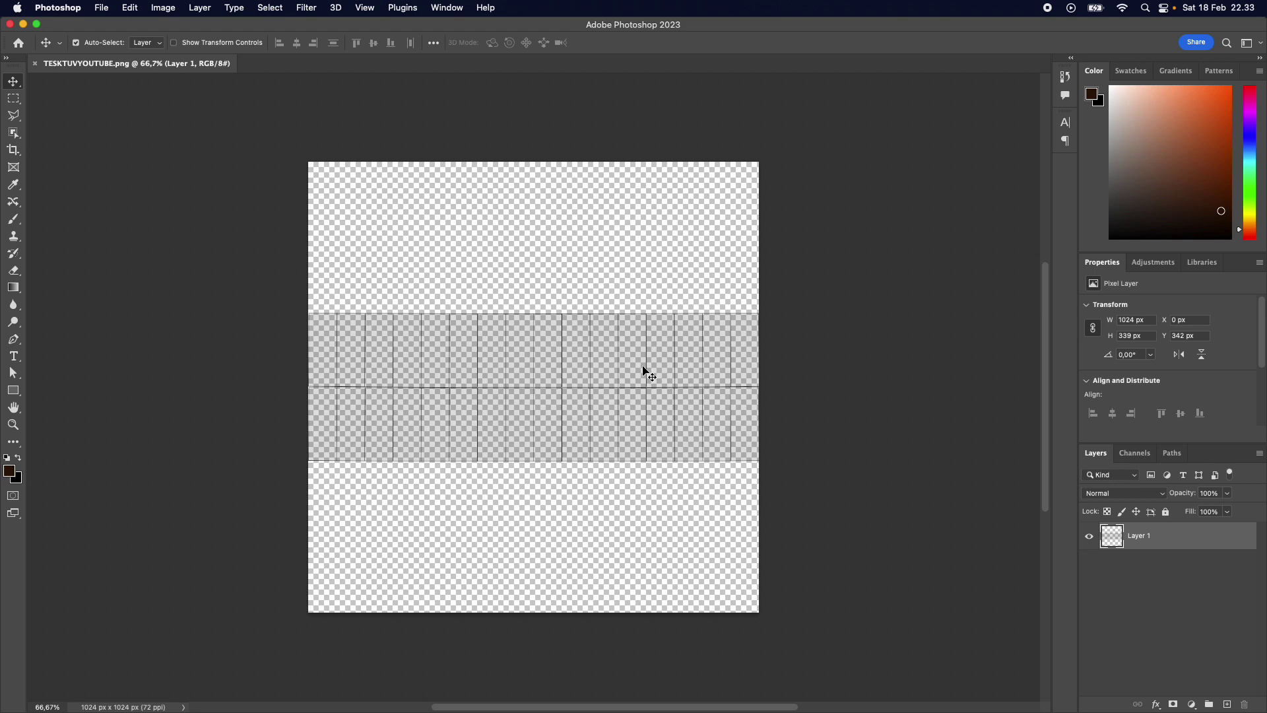
# Step: In Photoshop, add the text MEISTERSTUCK across the lower row of the exported UV layout and nudge it slightly down
pyautogui.click(13, 356)
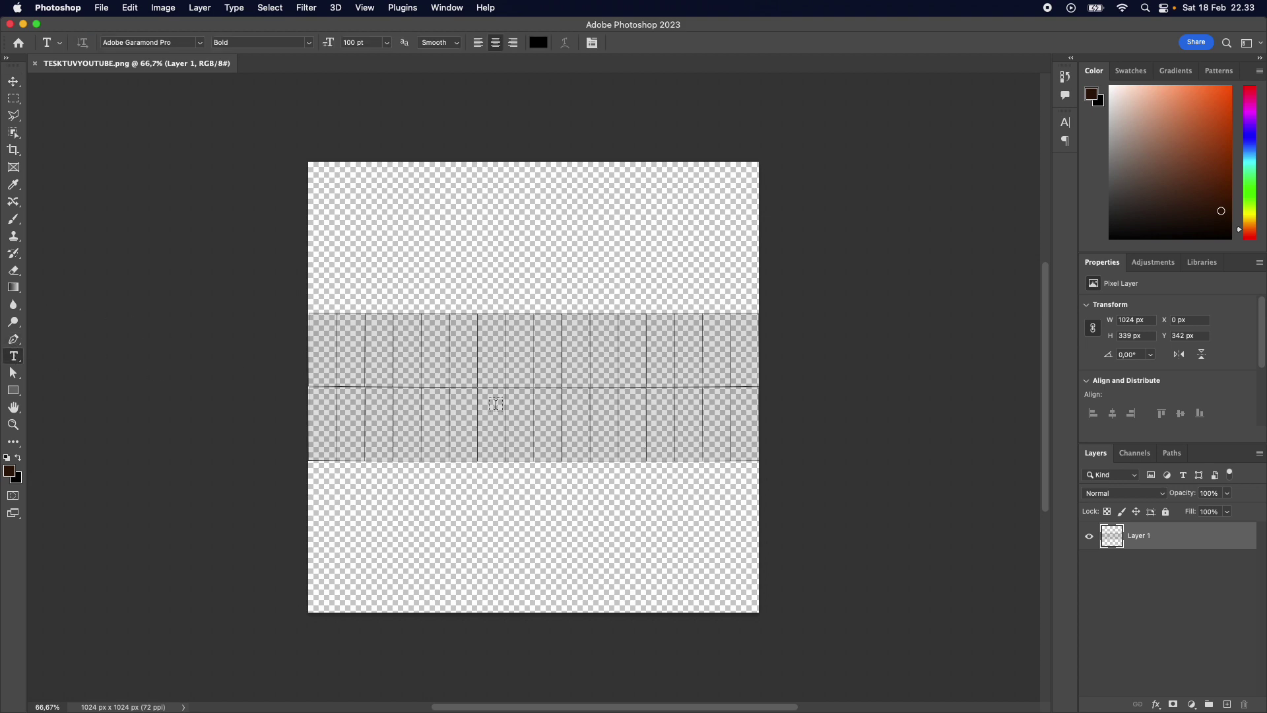
pyautogui.moveTo(314, 399); pyautogui.dragTo(752, 451)
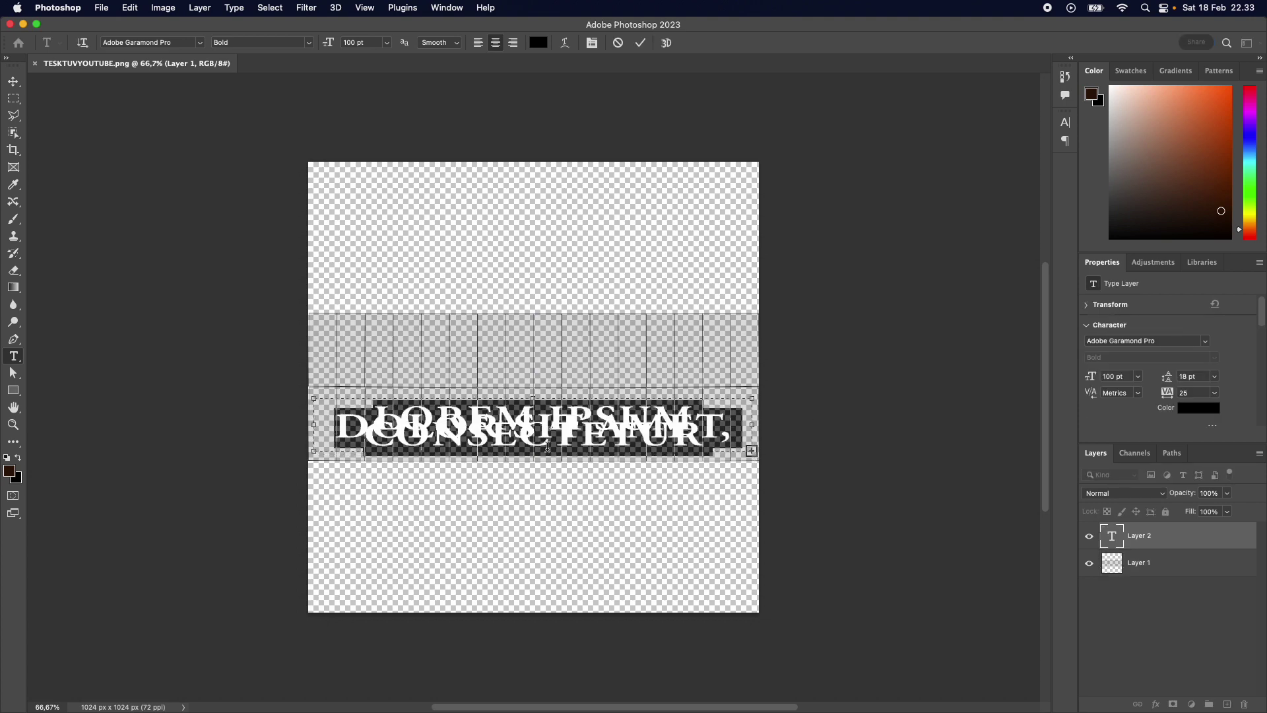
pyautogui.write('MEISTERSTUCK')
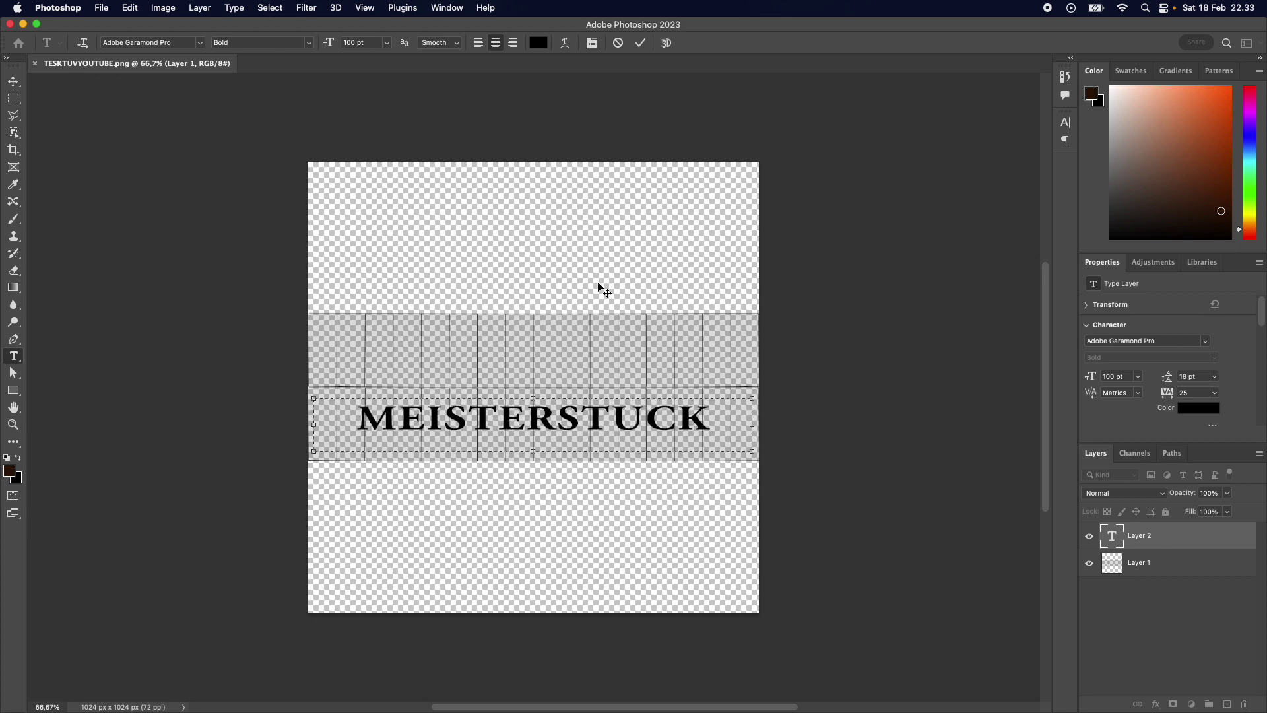
pyautogui.click(647, 43)
pyautogui.click(14, 81)
pyautogui.moveTo(587, 424); pyautogui.dragTo(591, 429)
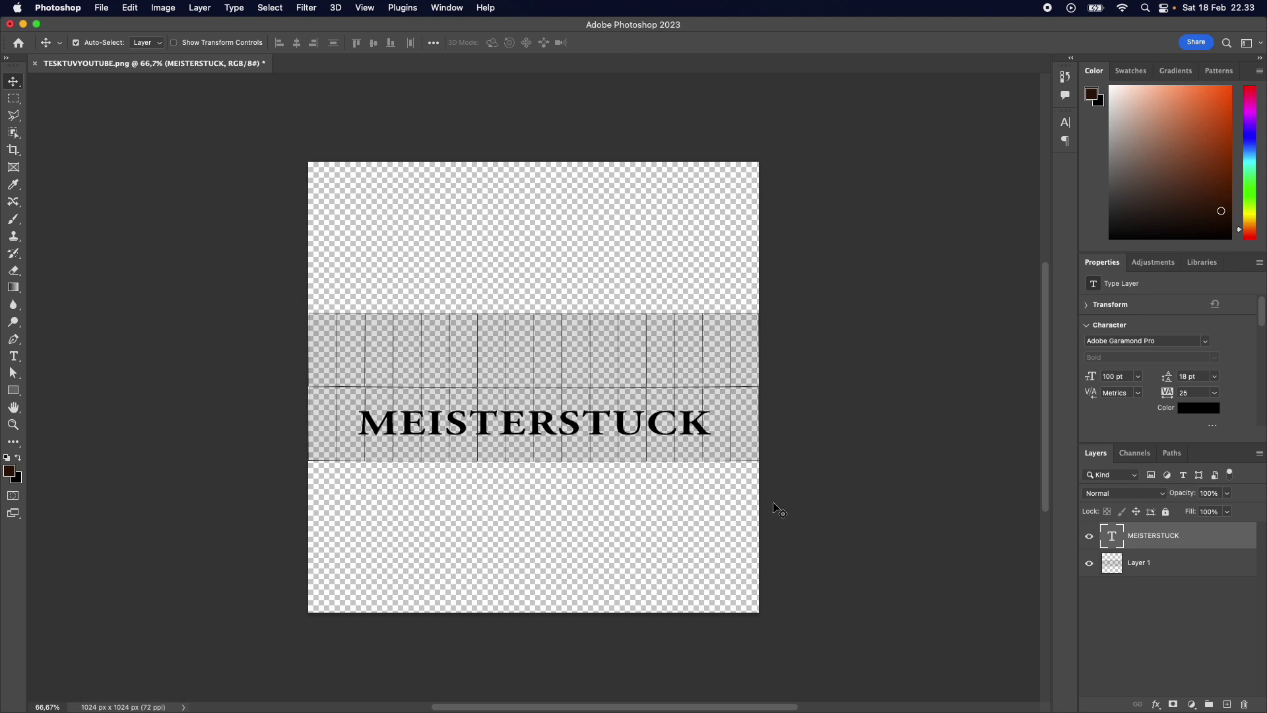
pyautogui.click(1192, 705)
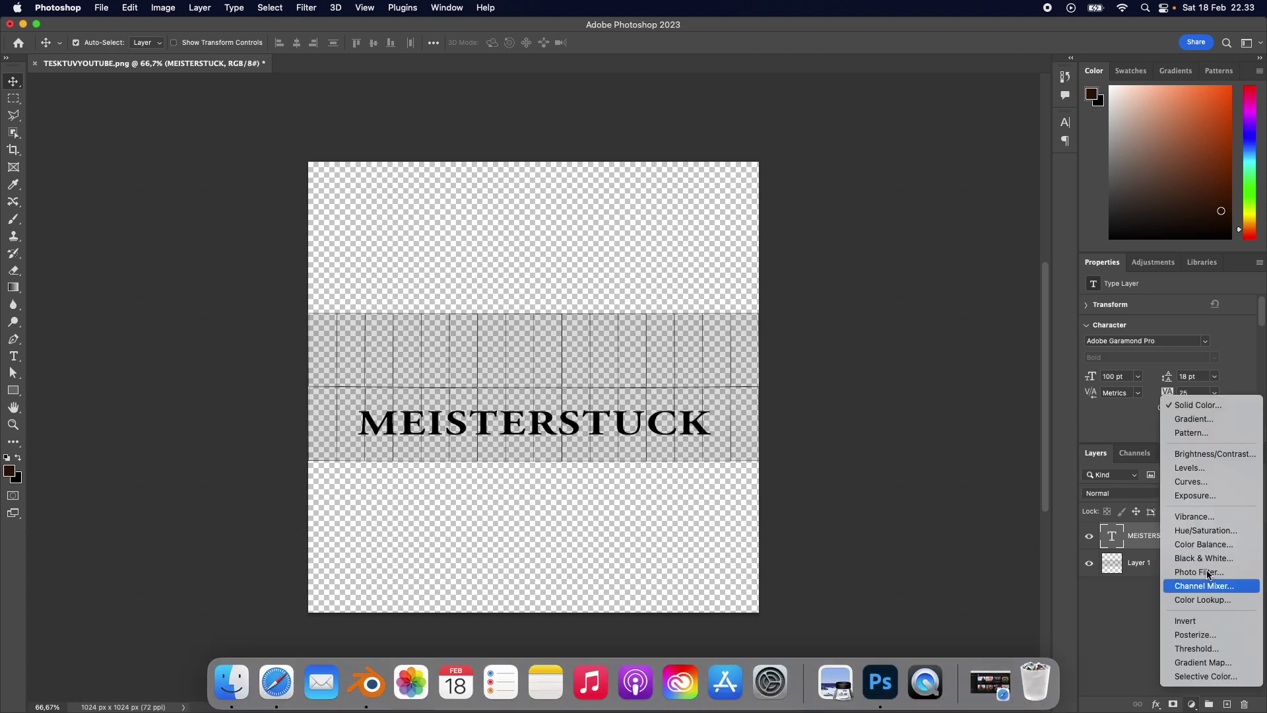
pyautogui.click(1074, 611)
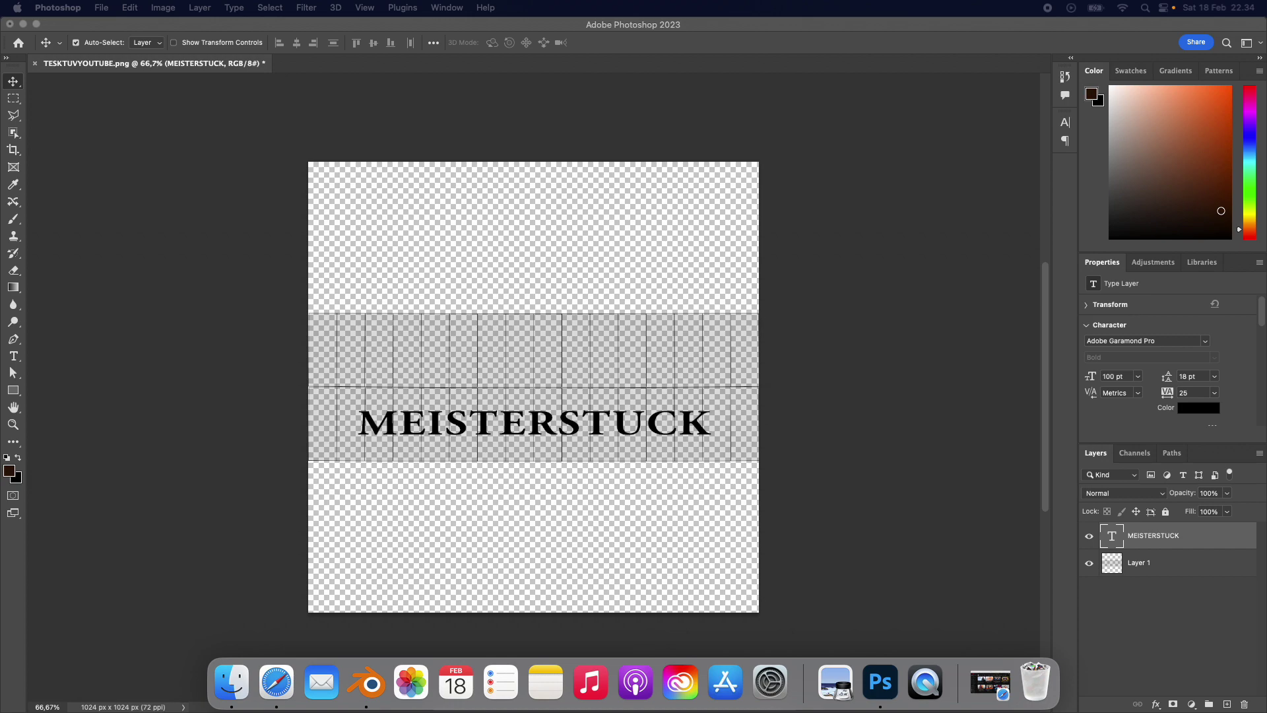
pyautogui.click(111, 635)
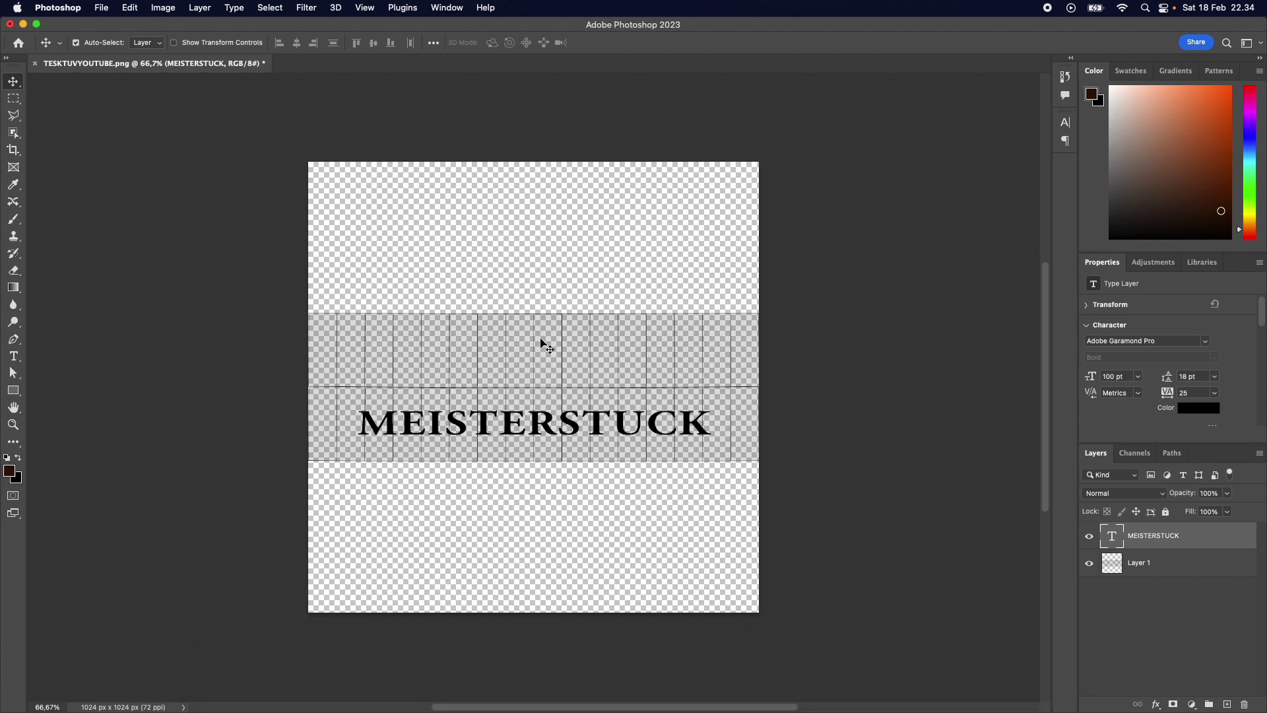
# Step: Add a black Solid Color fill layer and place it between the MEISTERSTUCK text layer and the UV layout layer
pyautogui.click(1192, 702)
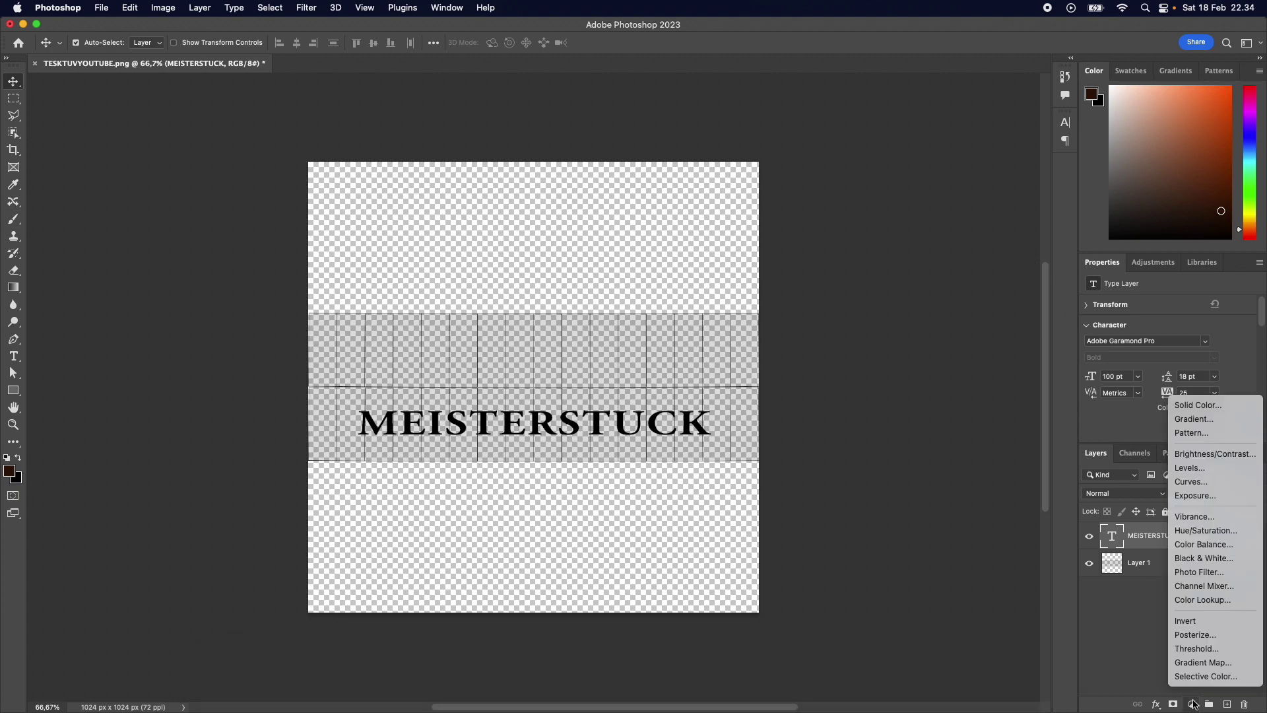
pyautogui.click(1216, 409)
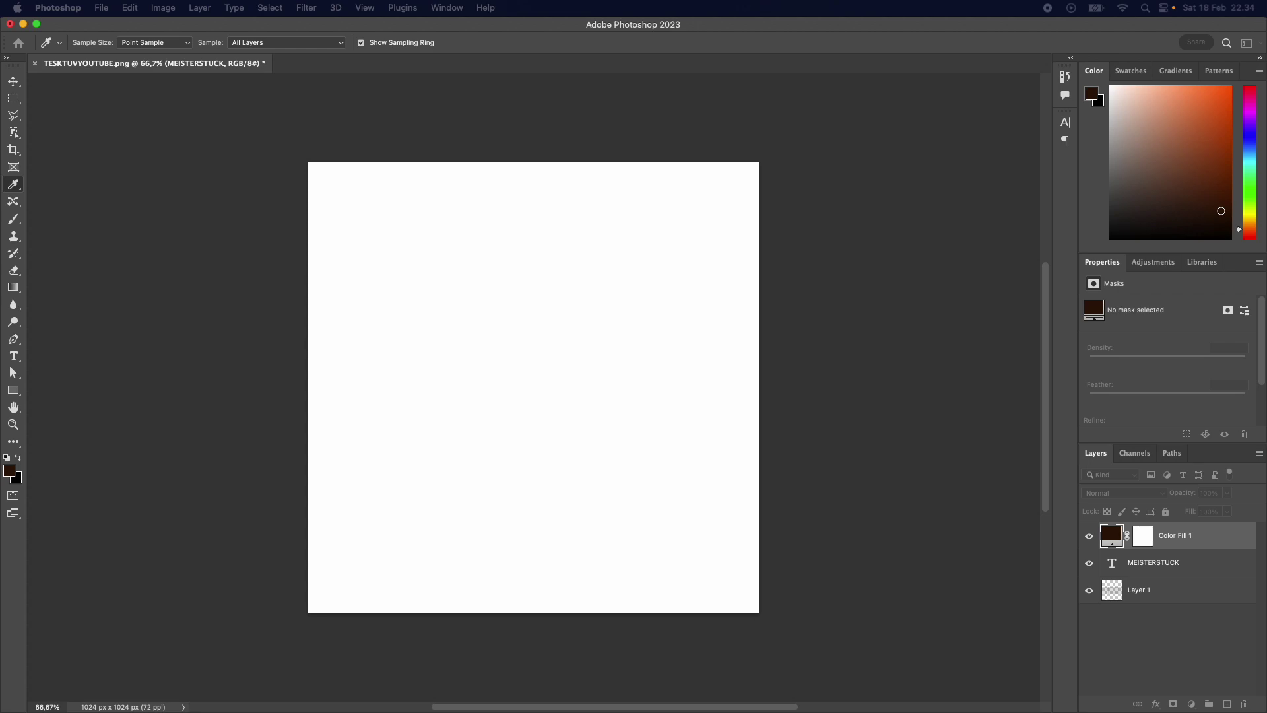
pyautogui.press('v')
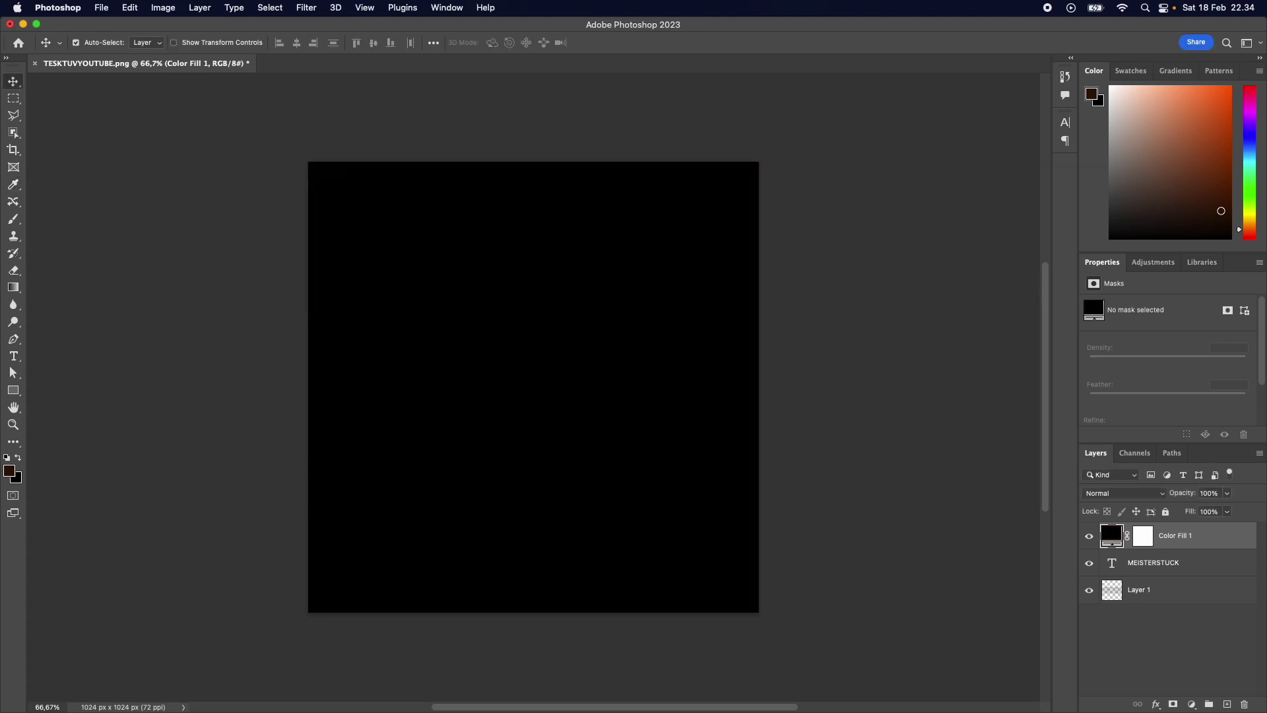
pyautogui.moveTo(1204, 546); pyautogui.dragTo(1207, 576)
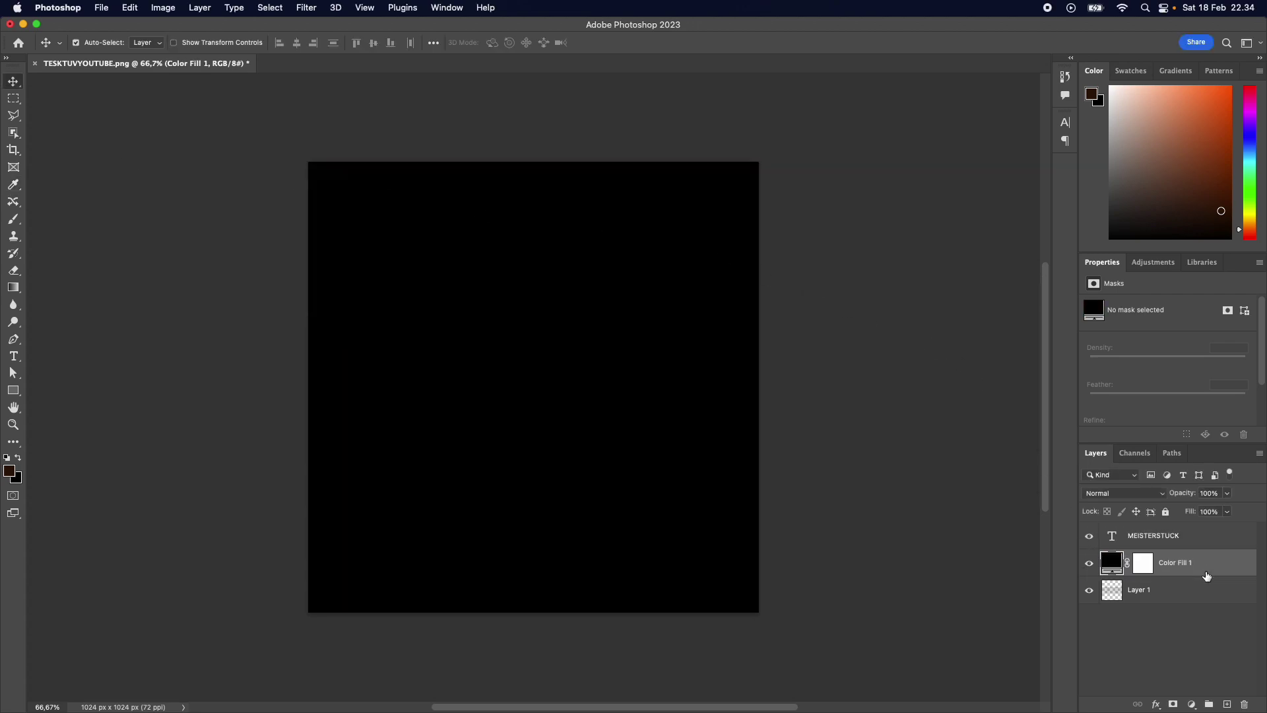
# Step: Change the Color Fill 1 layer's color to white
pyautogui.doubleClick(1111, 564)
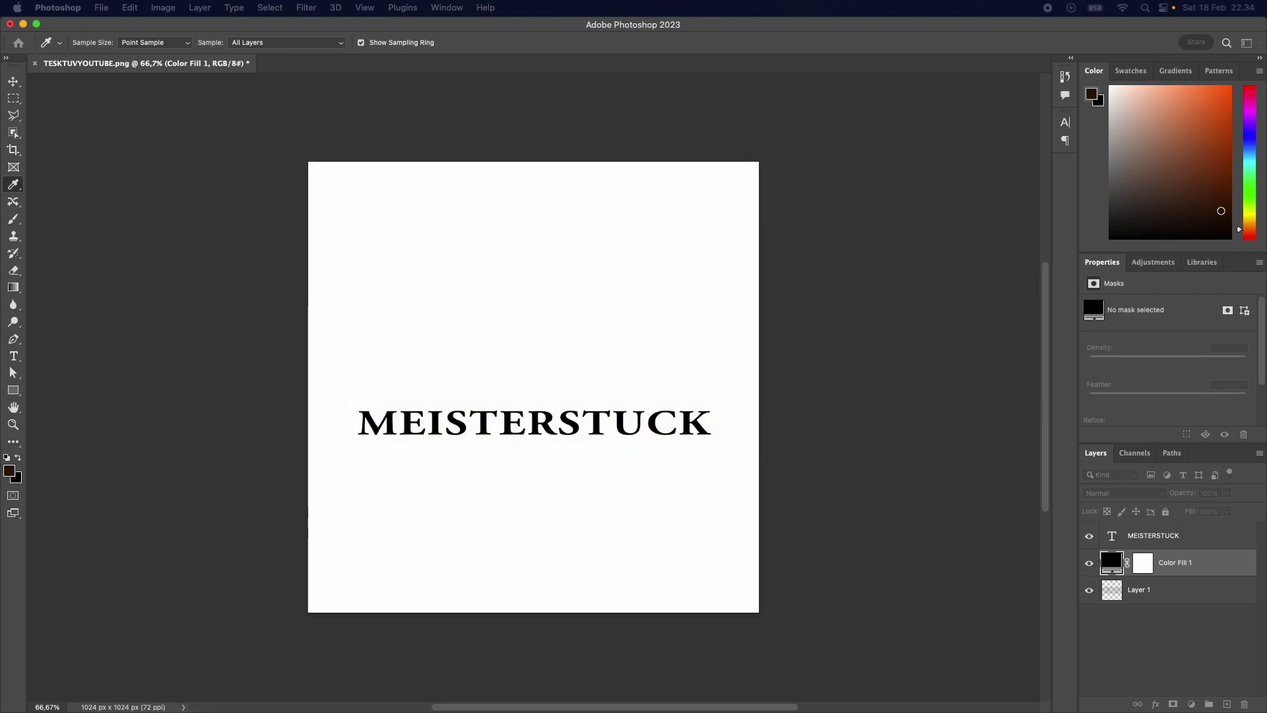
pyautogui.press('Return')
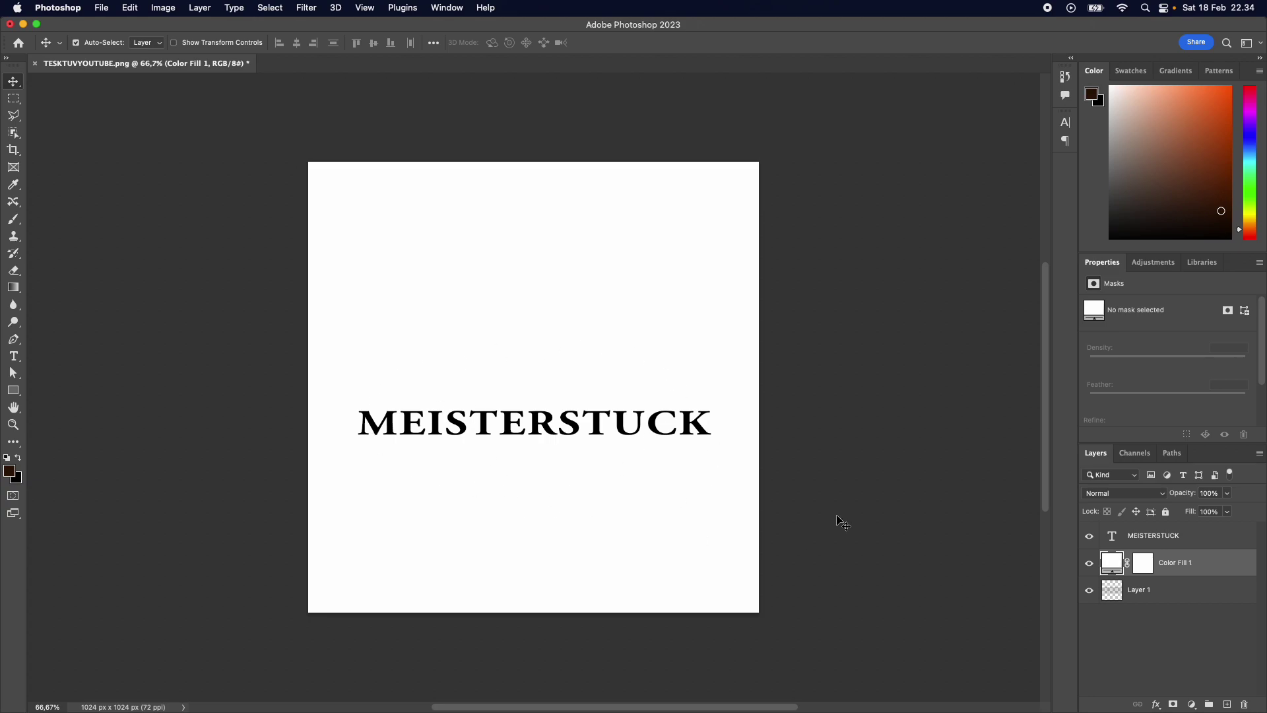
# Step: Set the MEISTERSTUCK text color to white and the Color Fill 1 layer behind it to black
pyautogui.click(1113, 547)
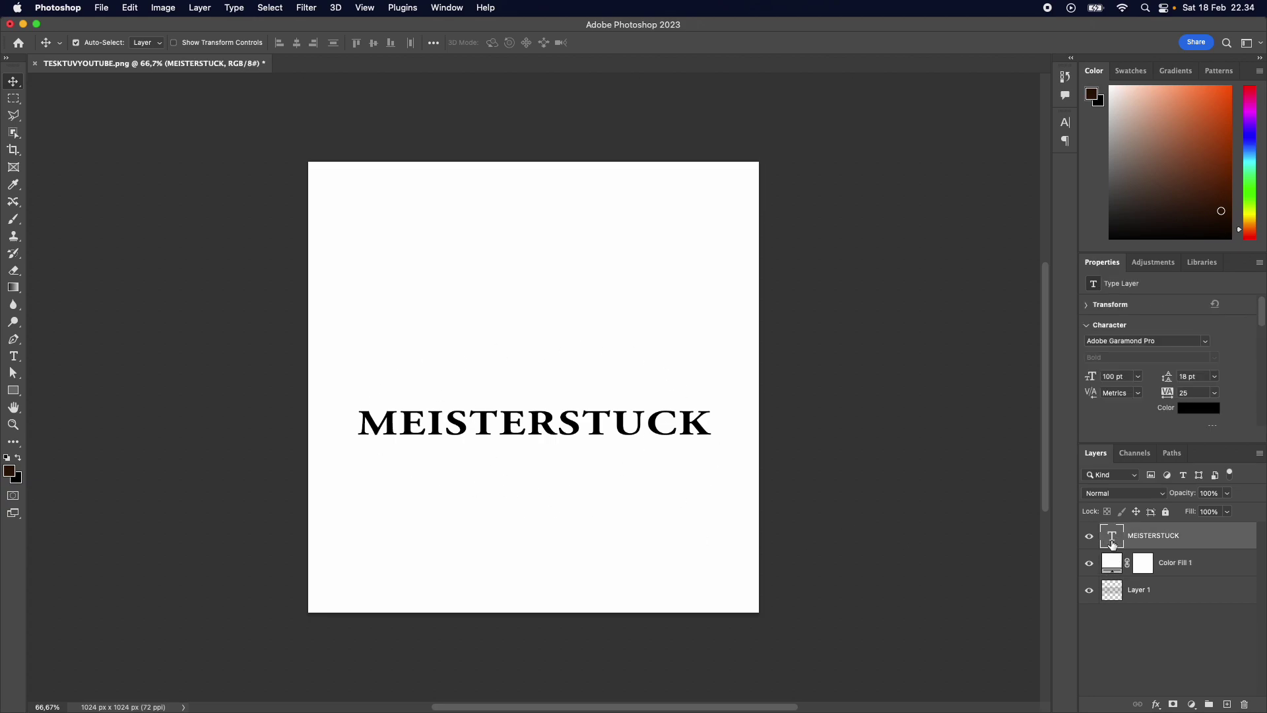
pyautogui.click(1198, 409)
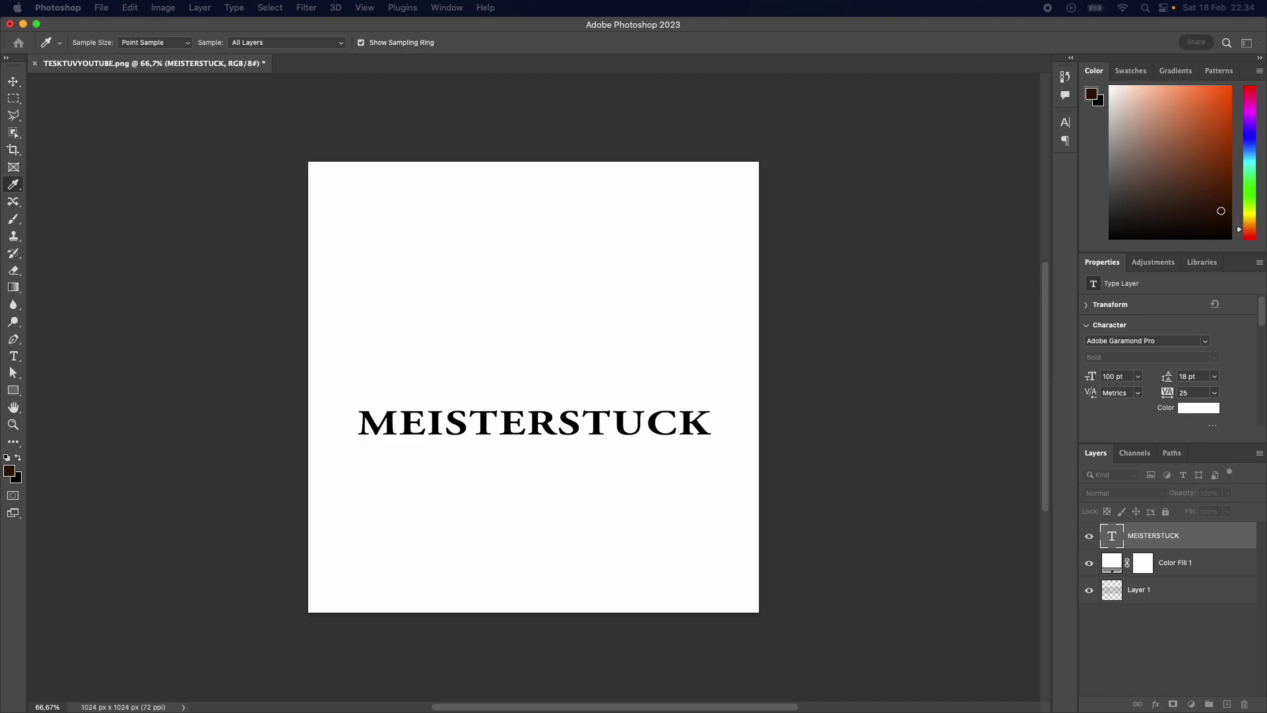
pyautogui.press('Return')
pyautogui.doubleClick(1118, 566)
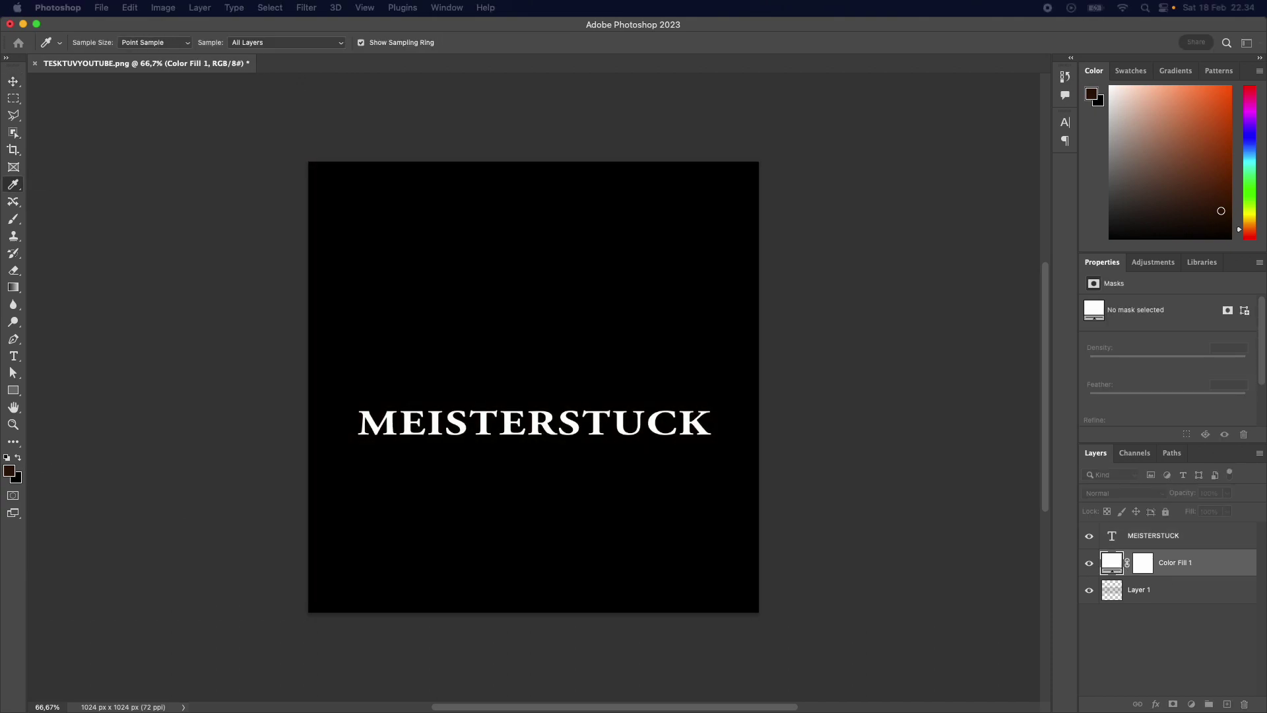
pyautogui.press('Return')
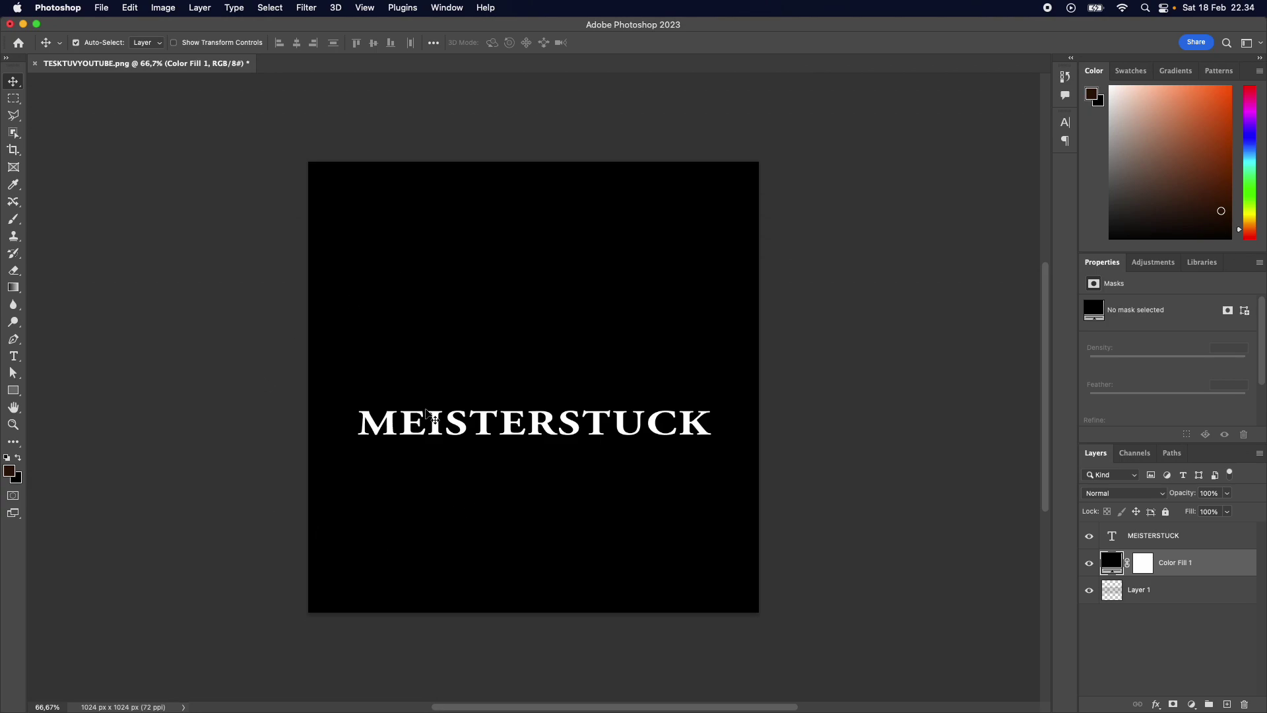
# Step: Quick-export the image as a PNG to the Desktop, replacing the existing TESKTUVYOUTUBE.png
pyautogui.click(105, 7)
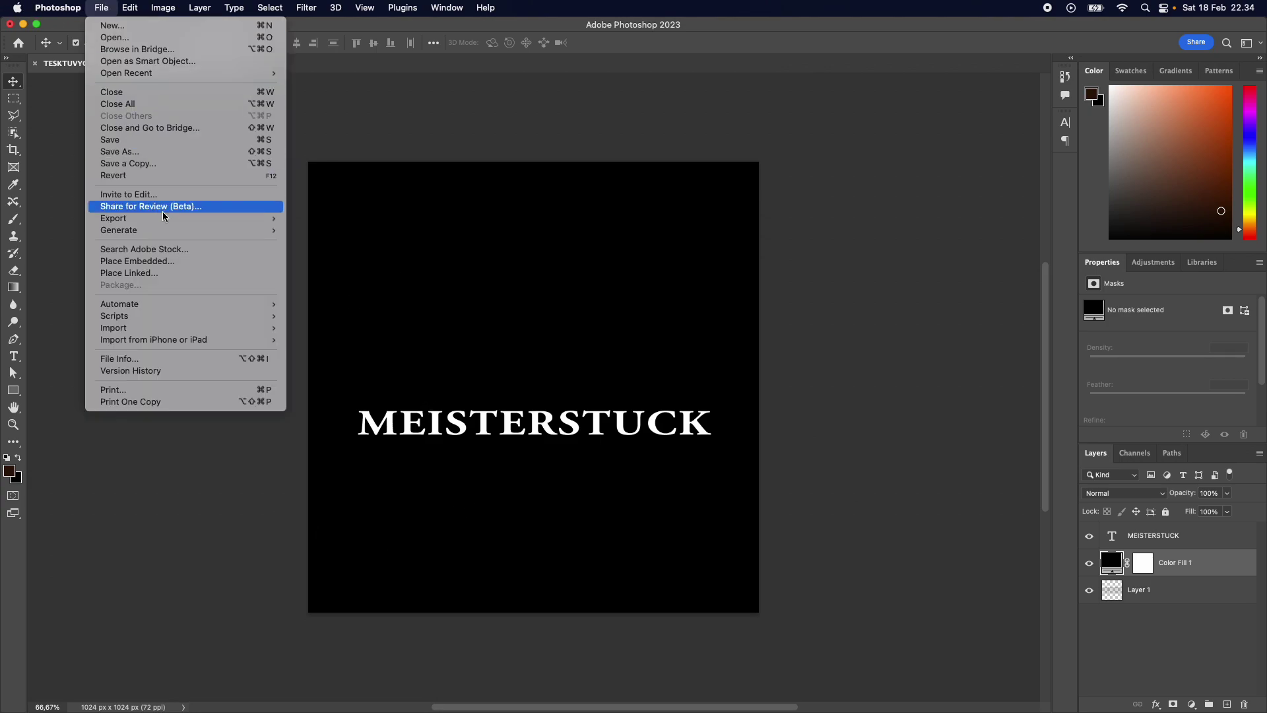
pyautogui.moveTo(243, 218)
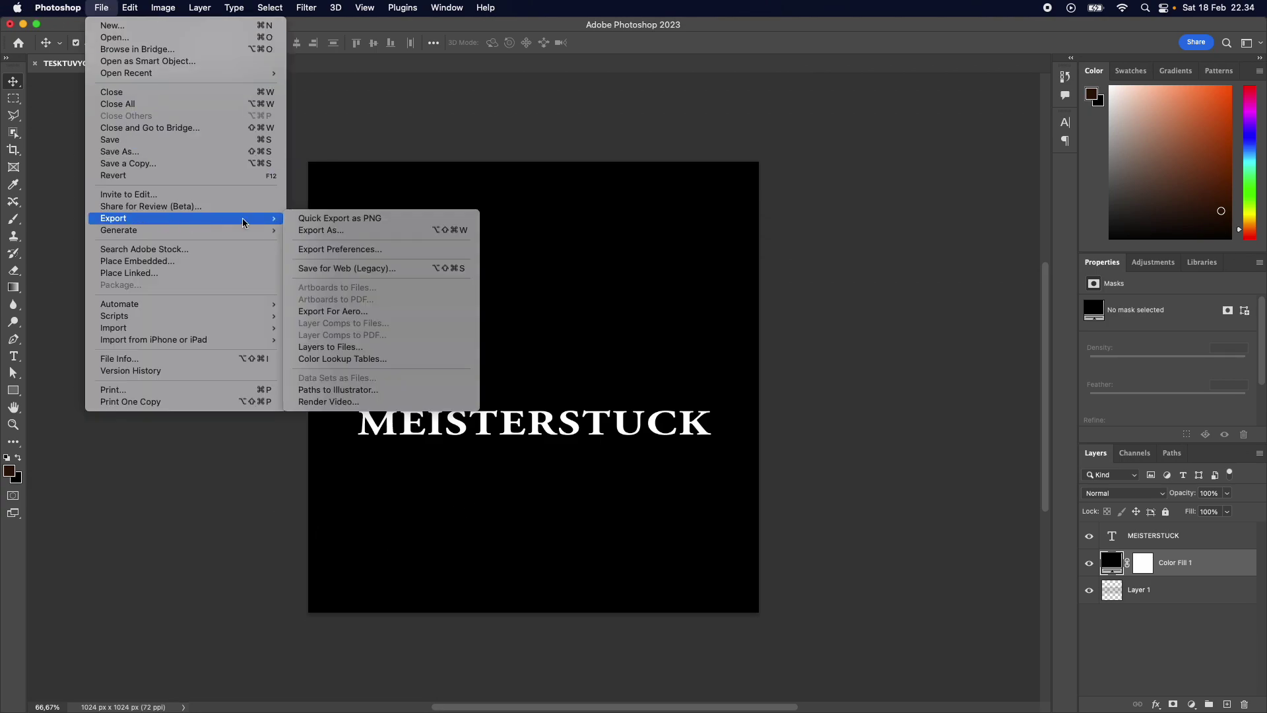
pyautogui.click(386, 220)
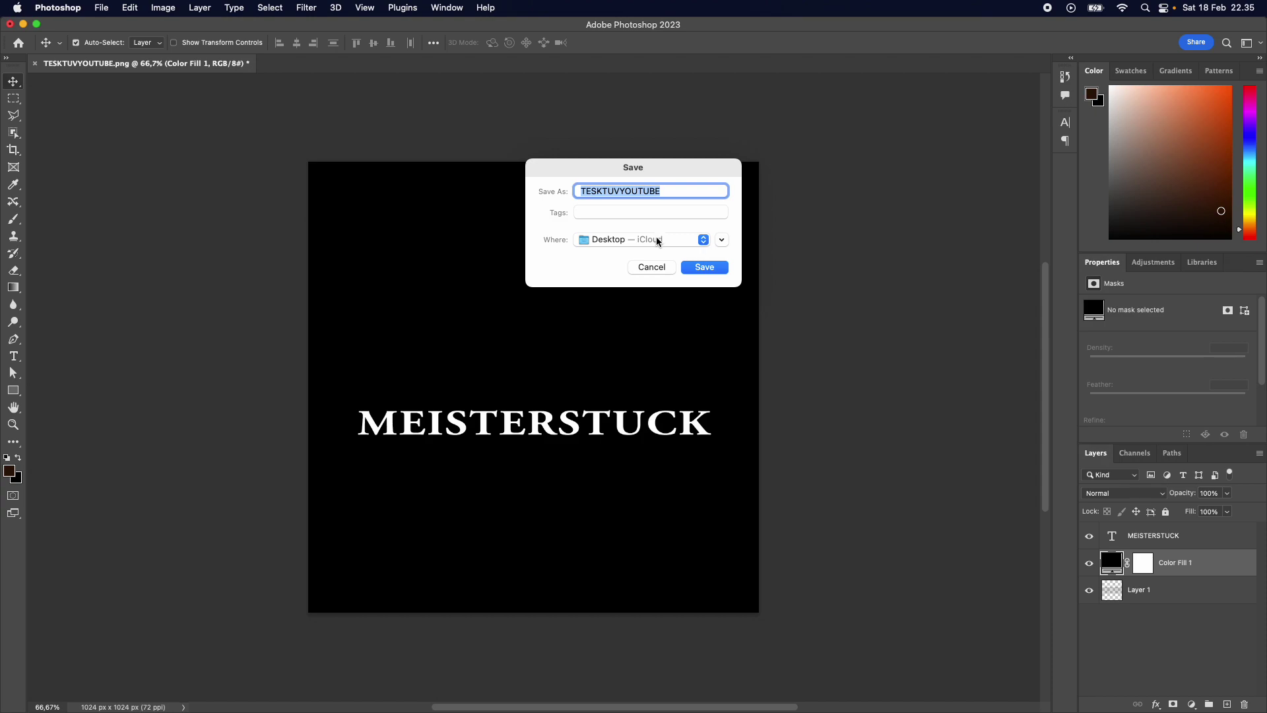
pyautogui.click(677, 196)
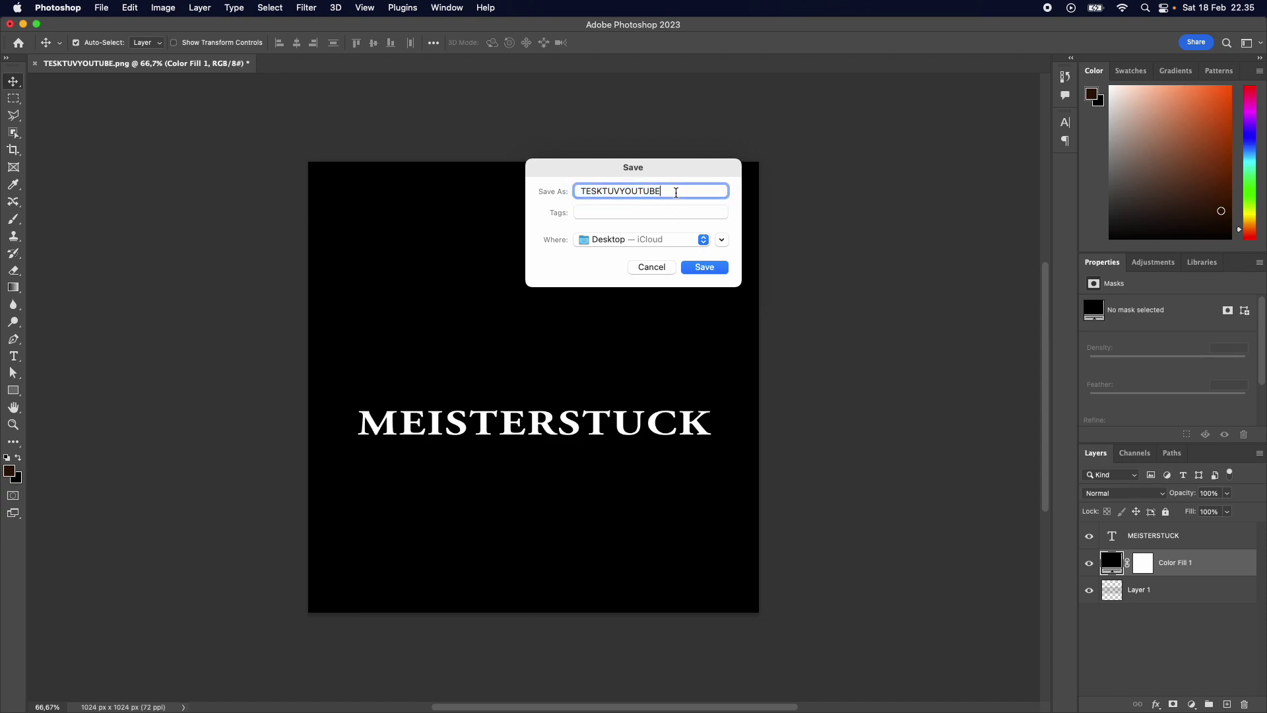
pyautogui.click(704, 267)
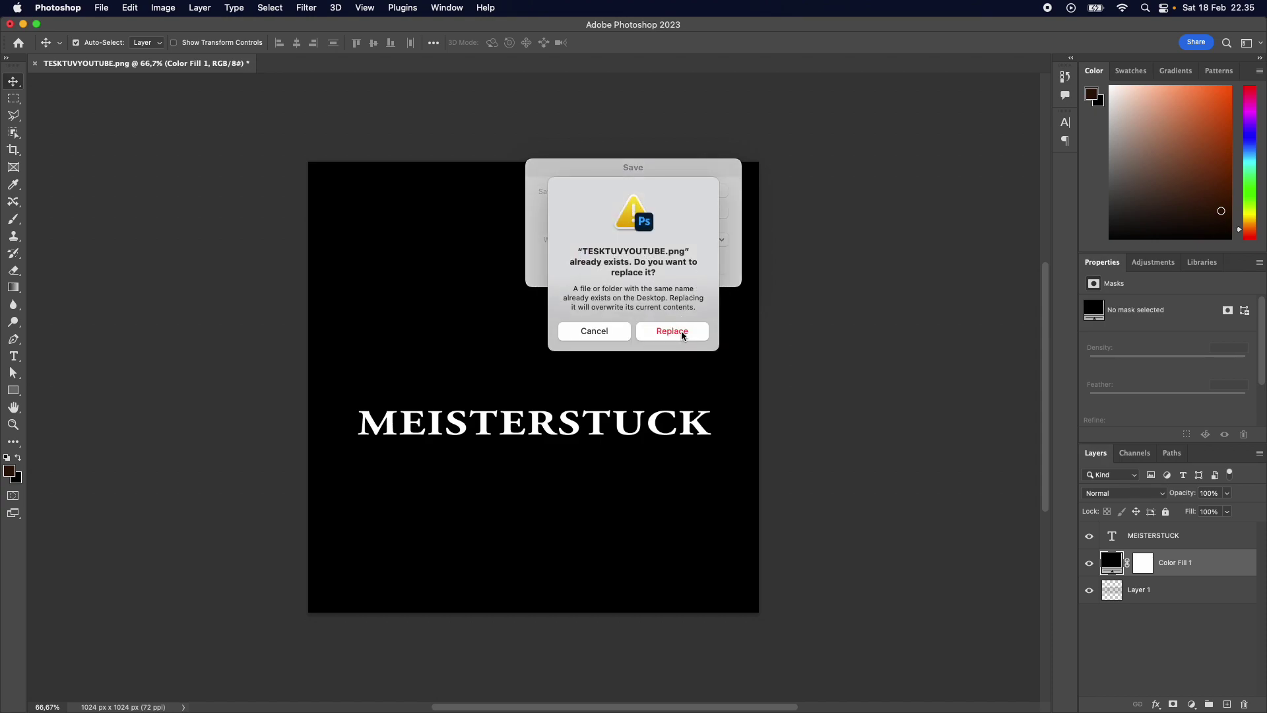
pyautogui.click(681, 331)
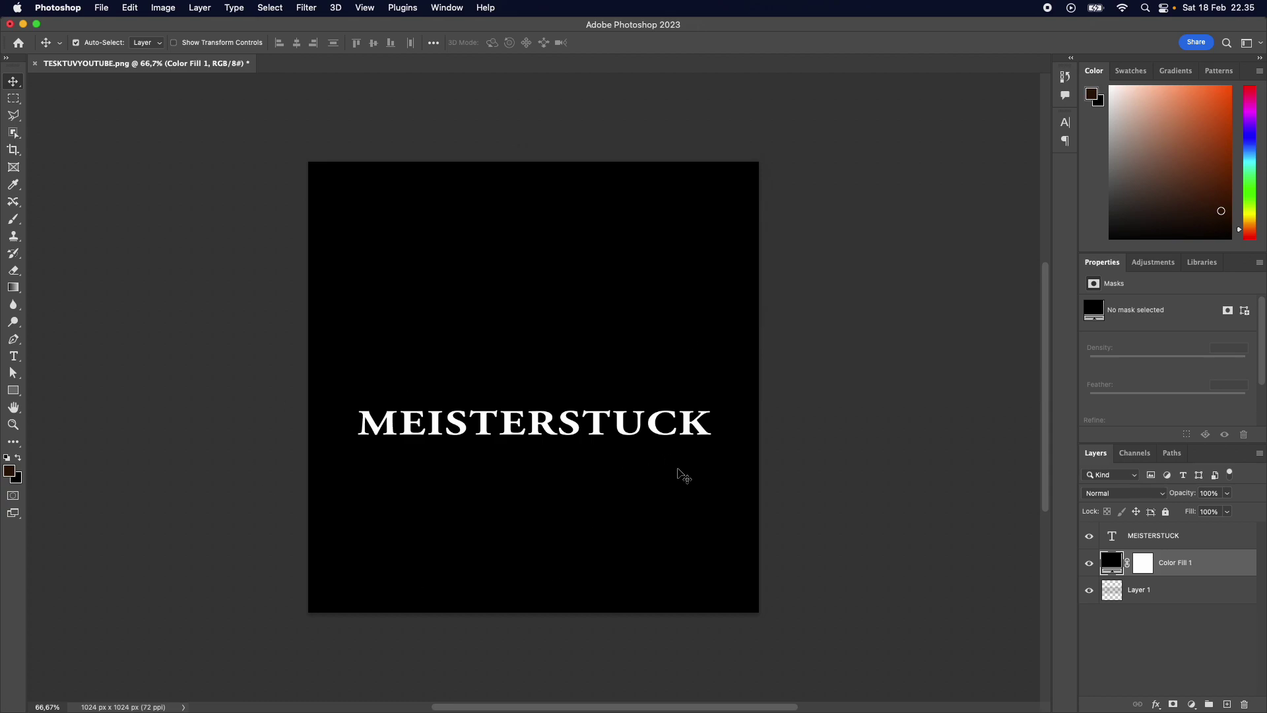
# Step: Switch back to Blender and enlarge the shader editor so the Metal.001 nodes have more room
pyautogui.press('super+Tab')
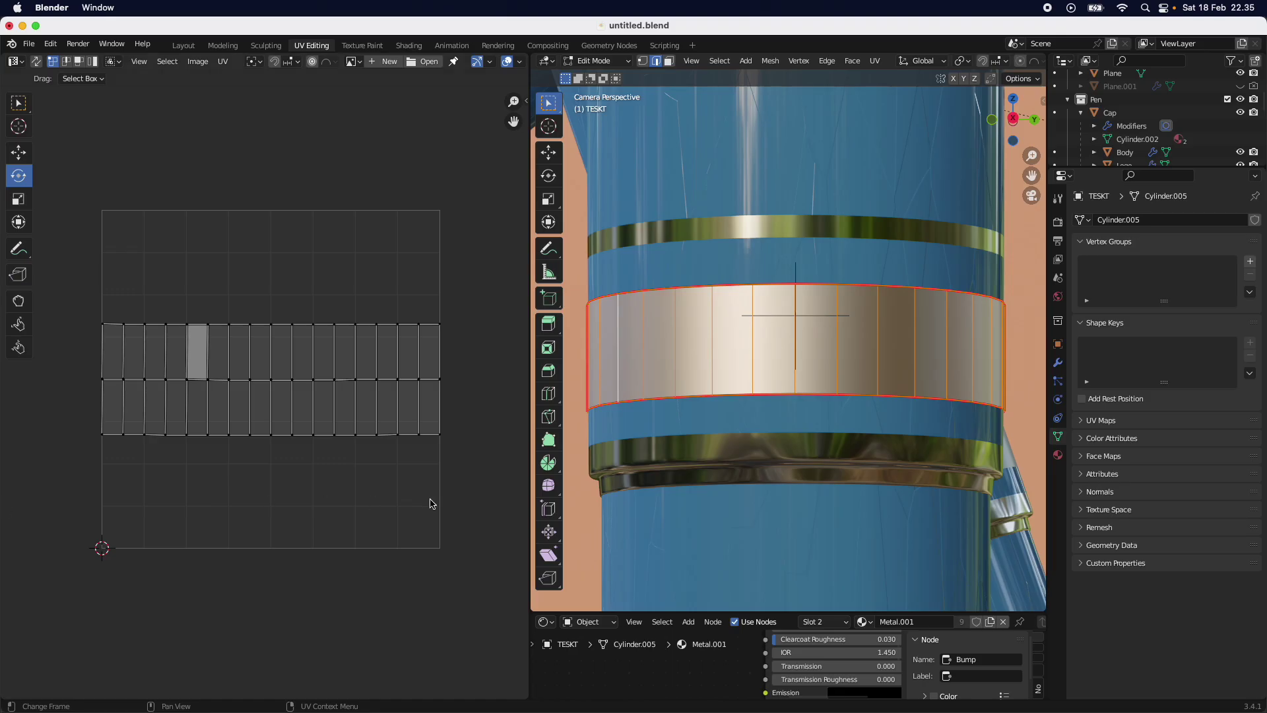
pyautogui.moveTo(704, 613); pyautogui.dragTo(705, 335)
pyautogui.moveTo(651, 558); pyautogui.dragTo(724, 554, button='middle')
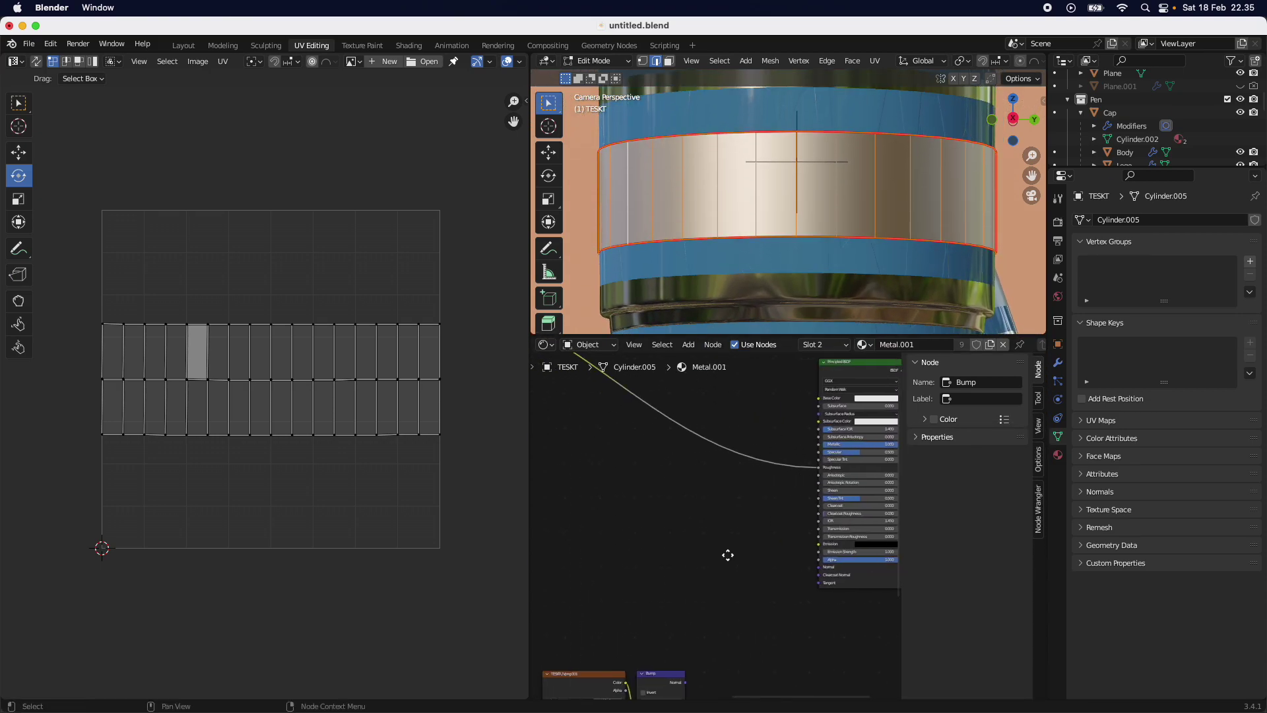
# Step: Add an Image Texture node in the empty space beside the Principled BSDF of Metal.001
pyautogui.moveTo(715, 462); pyautogui.dragTo(651, 514, button='middle')
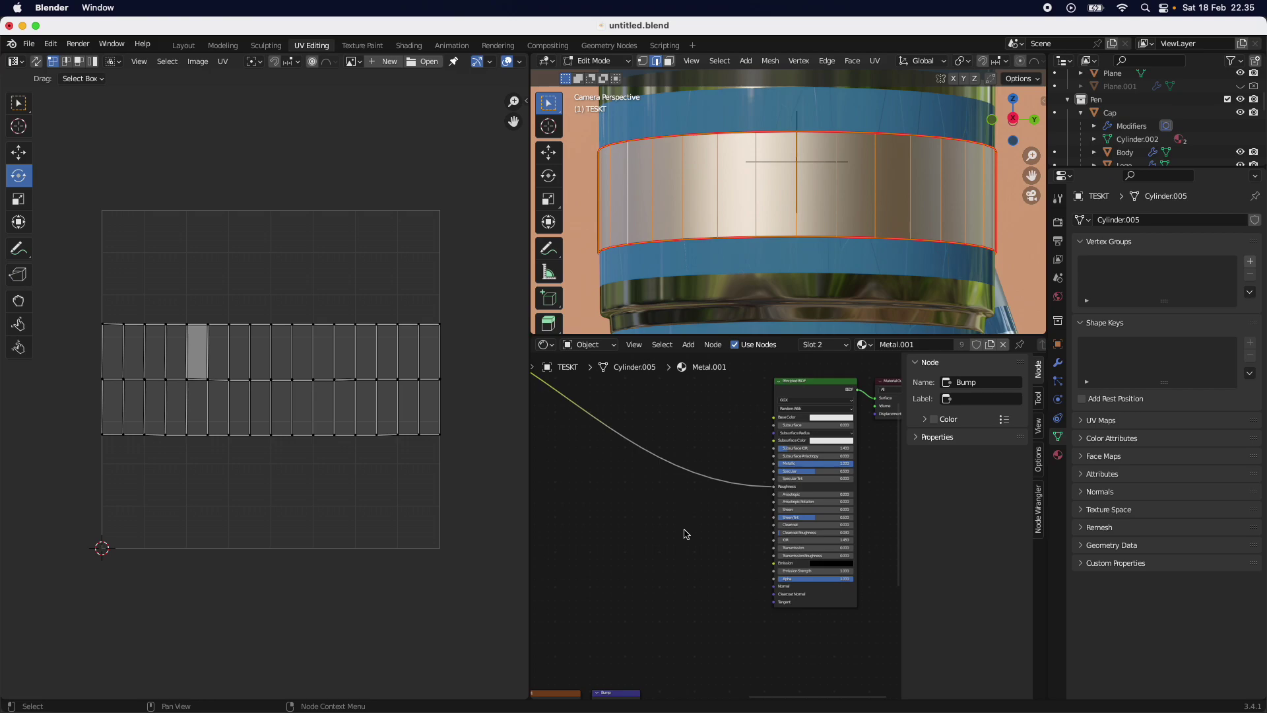
pyautogui.hotkey('shift', 'a')
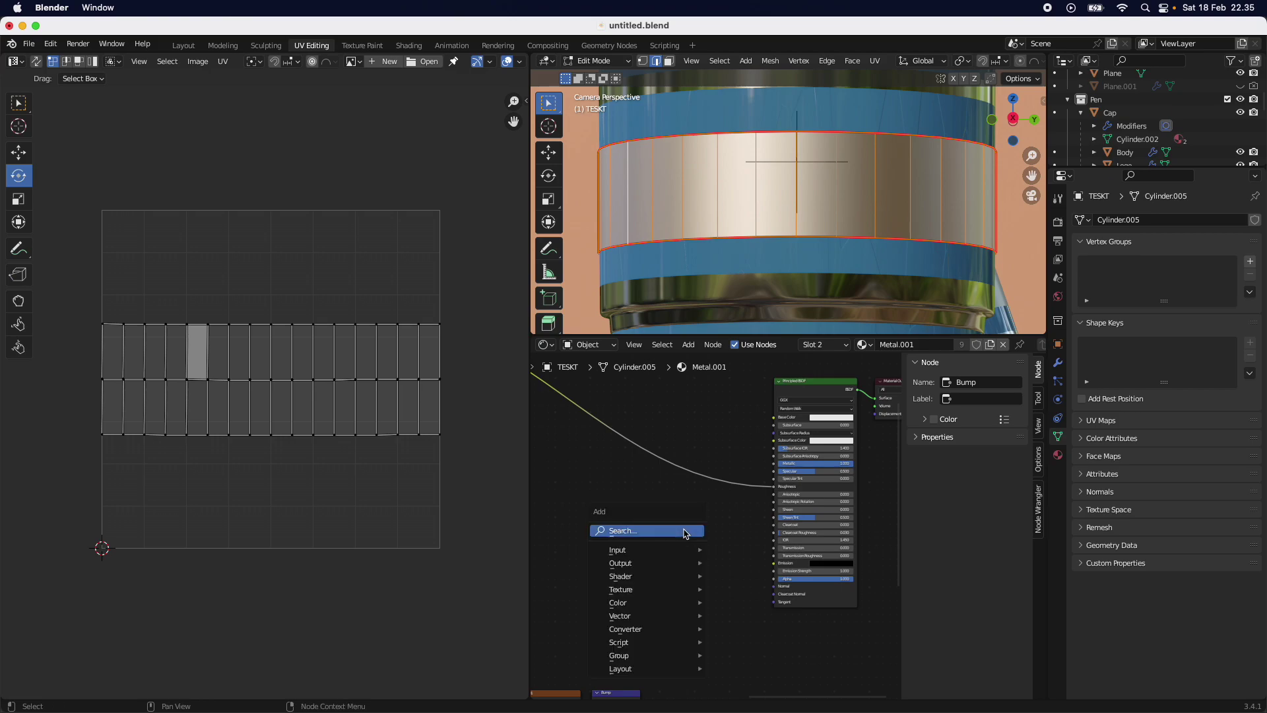
pyautogui.write('image')
pyautogui.press('Return')
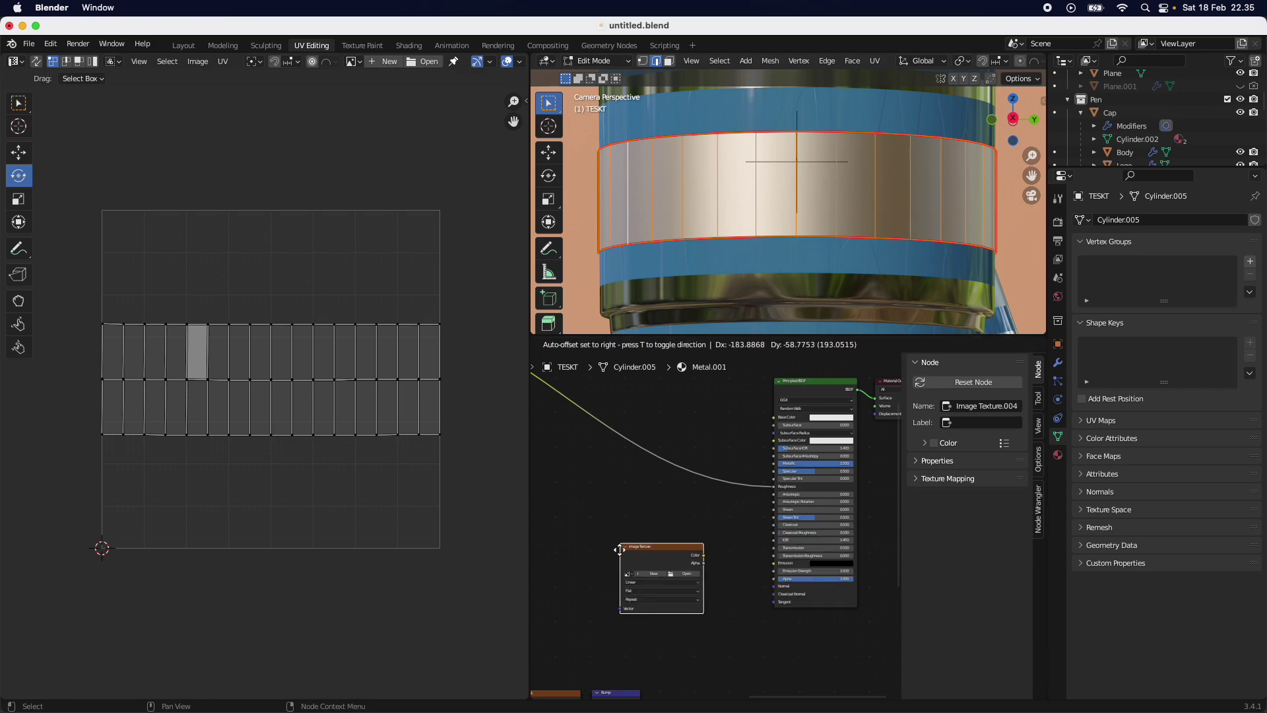
pyautogui.click(621, 540)
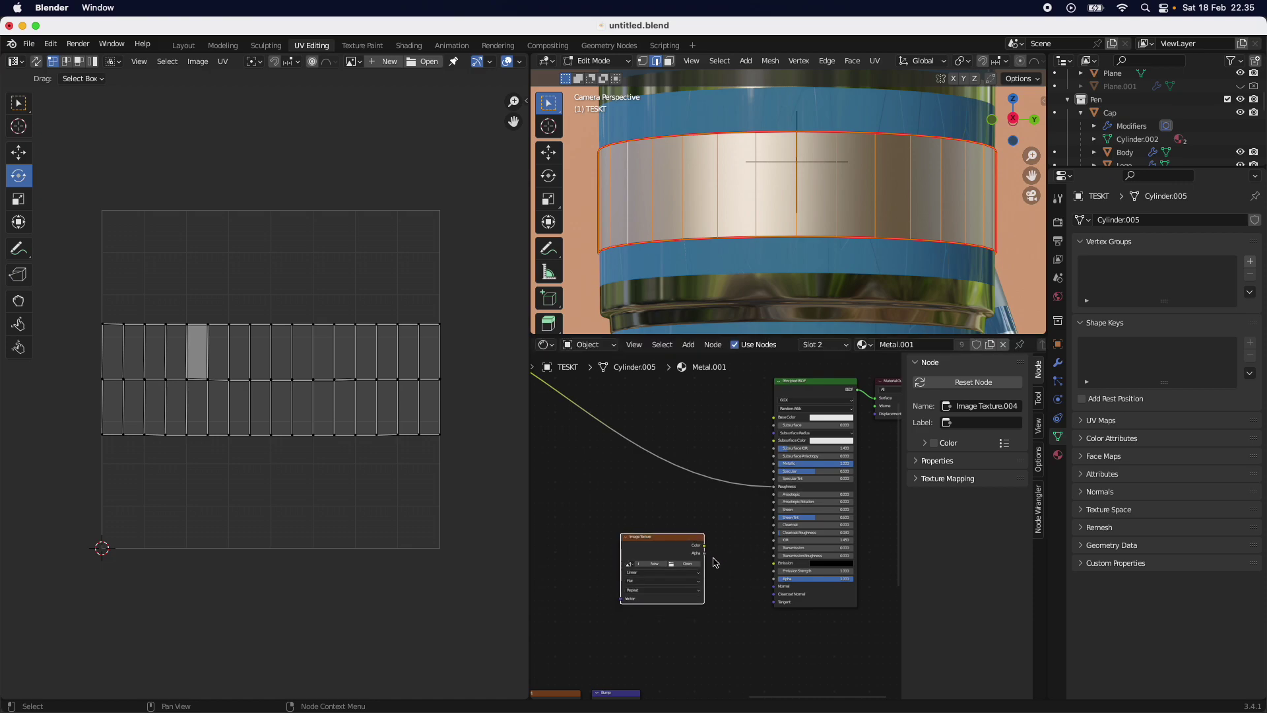
# Step: Add a Bump node between the new Image Texture node and the Principled BSDF
pyautogui.scroll(2, 716, 562)
pyautogui.hotkey('shift', 'a')
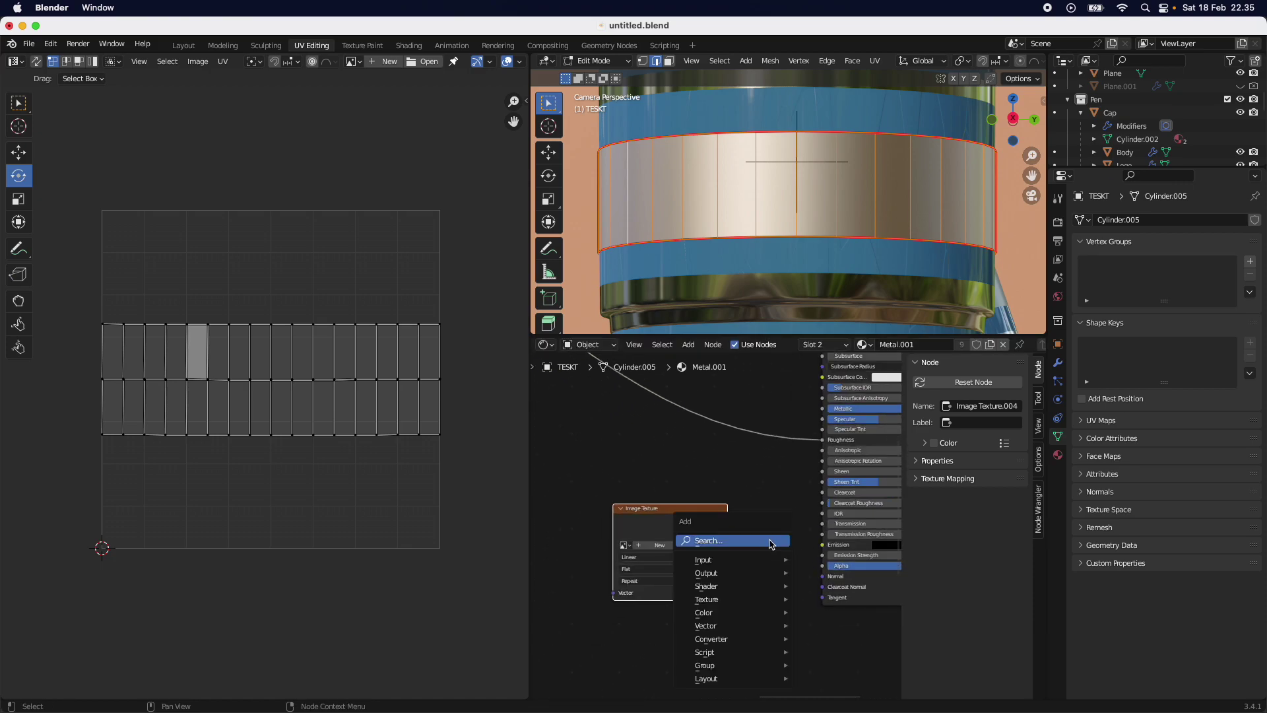
pyautogui.write('bump')
pyautogui.press('Return')
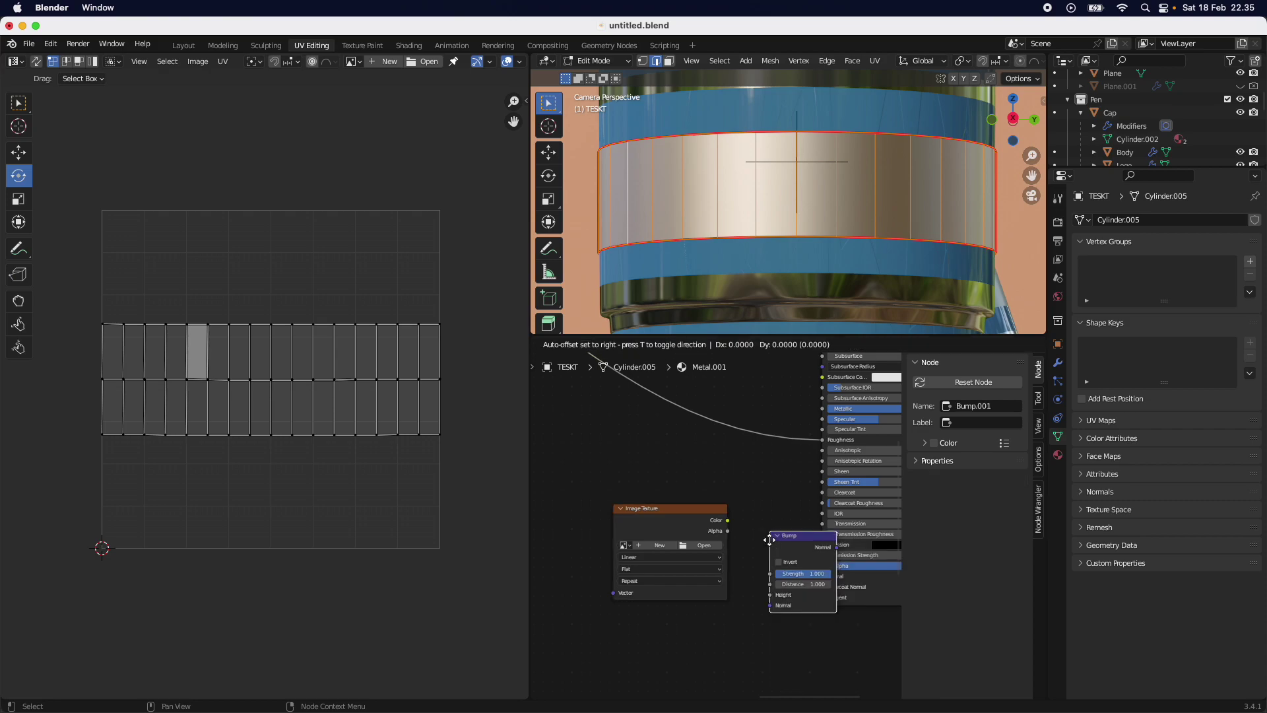
pyautogui.click(775, 542)
pyautogui.scroll(-1, 738, 678)
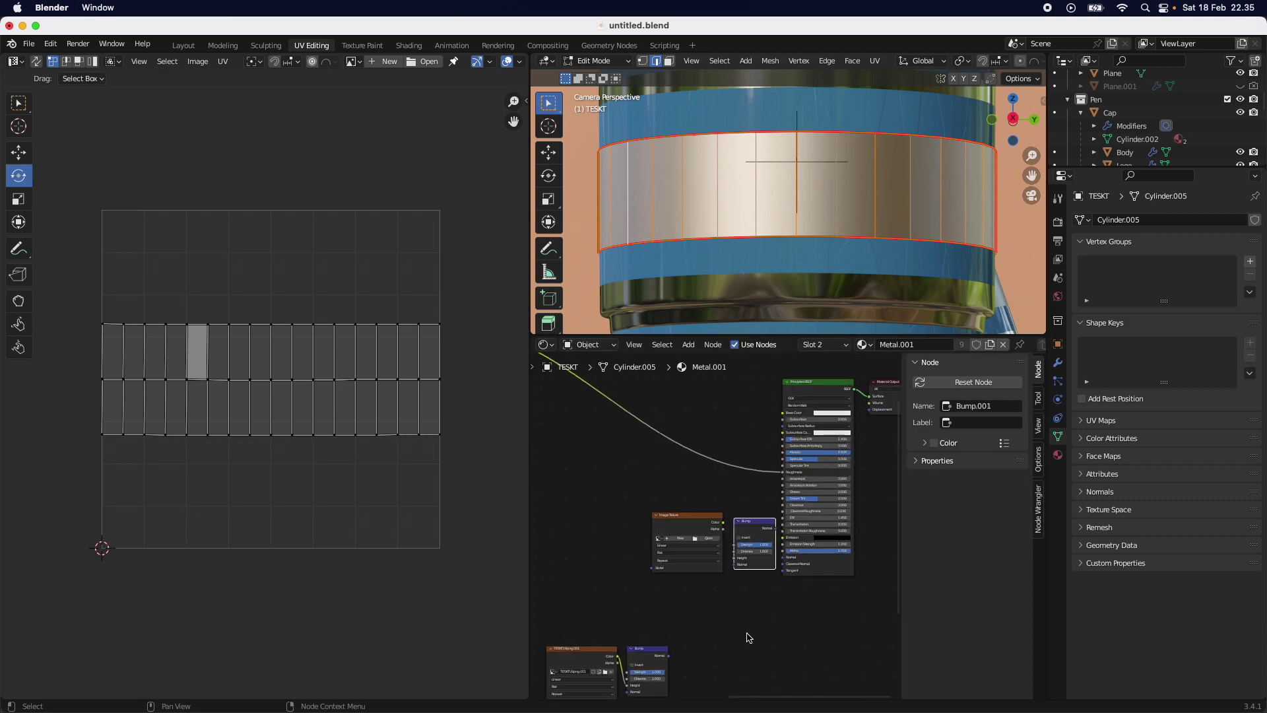
# Step: Link the Image Texture's Color through the new Bump's Height to the Principled BSDF's Normal, and set the bump strength to 0
pyautogui.scroll(2, 743, 639)
pyautogui.moveTo(824, 533); pyautogui.dragTo(830, 578)
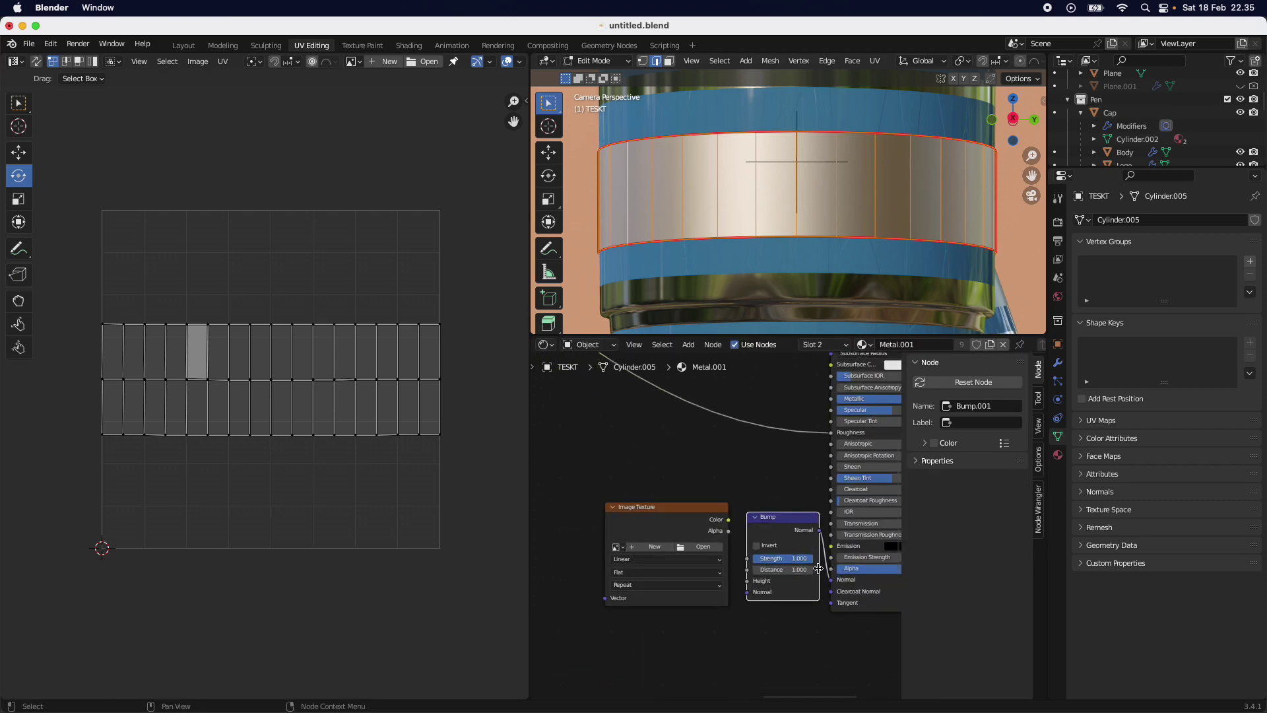
pyautogui.moveTo(766, 532); pyautogui.dragTo(748, 587)
pyautogui.click(799, 560)
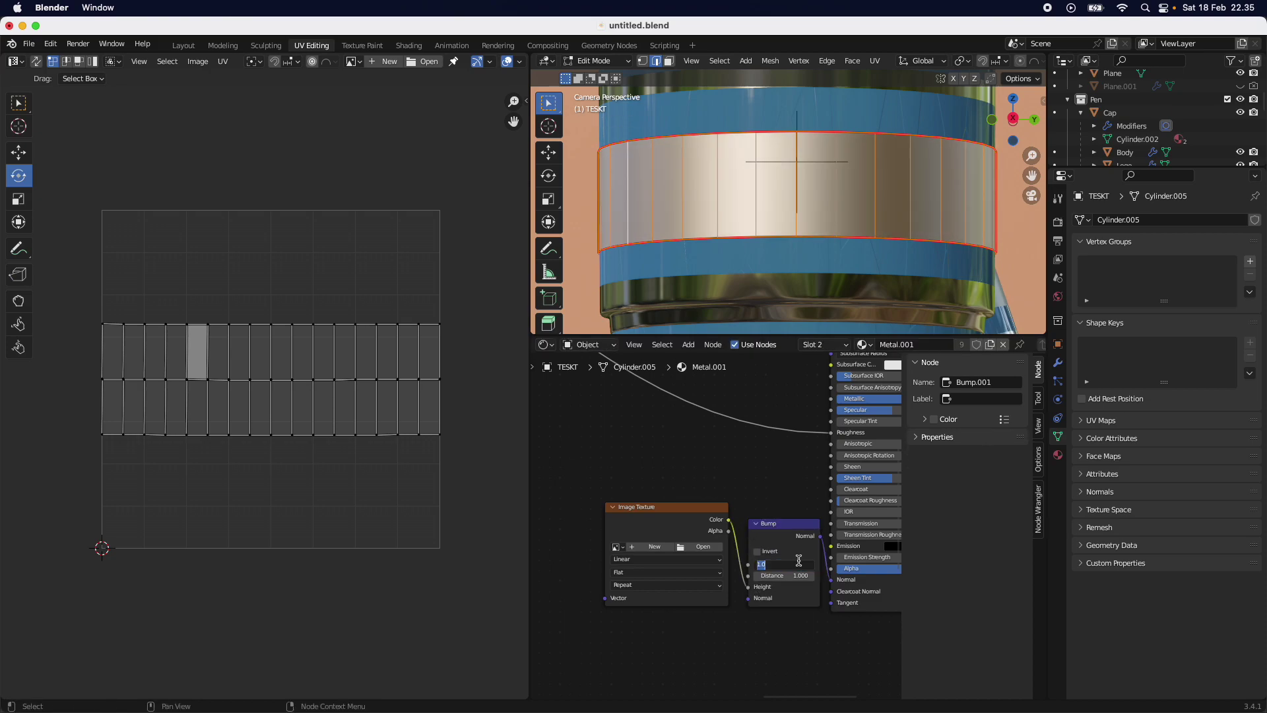
pyautogui.press('Return')
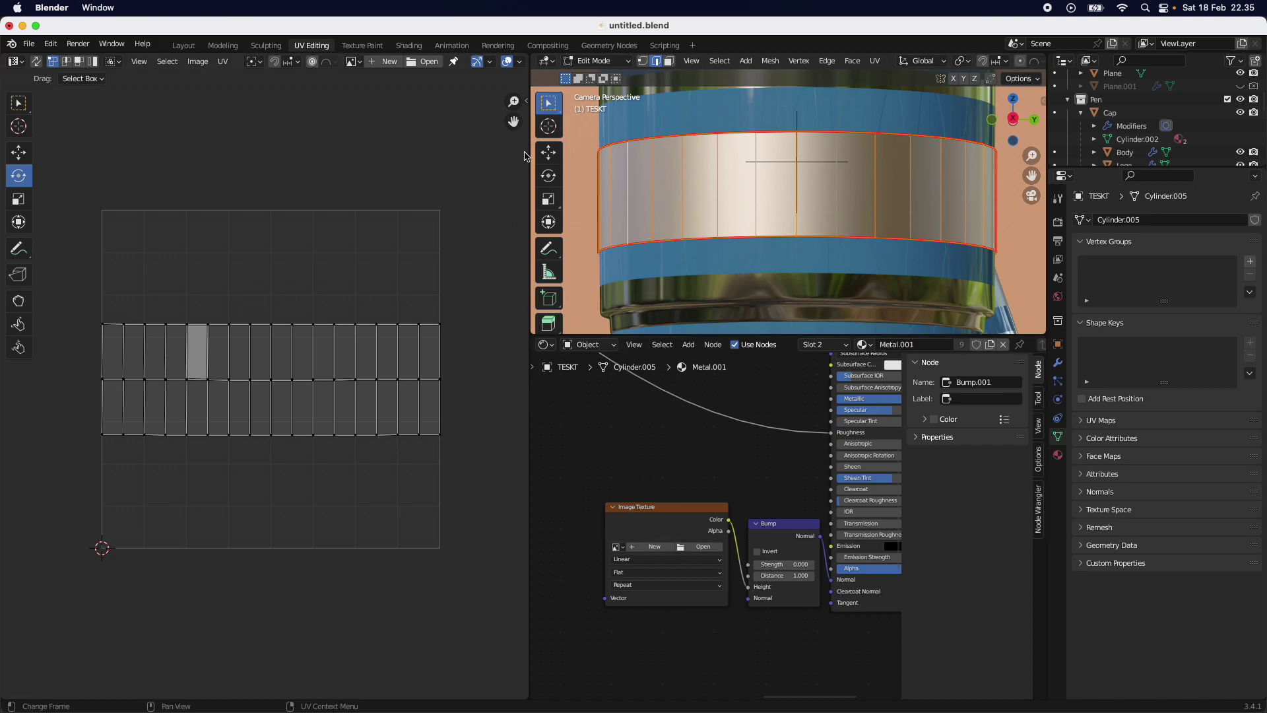
# Step: Load TESKTUVYOUTUBE.png from the Desktop into the new Image Texture node and set the bump strength to 1
pyautogui.click(700, 548)
pyautogui.click(82, 292)
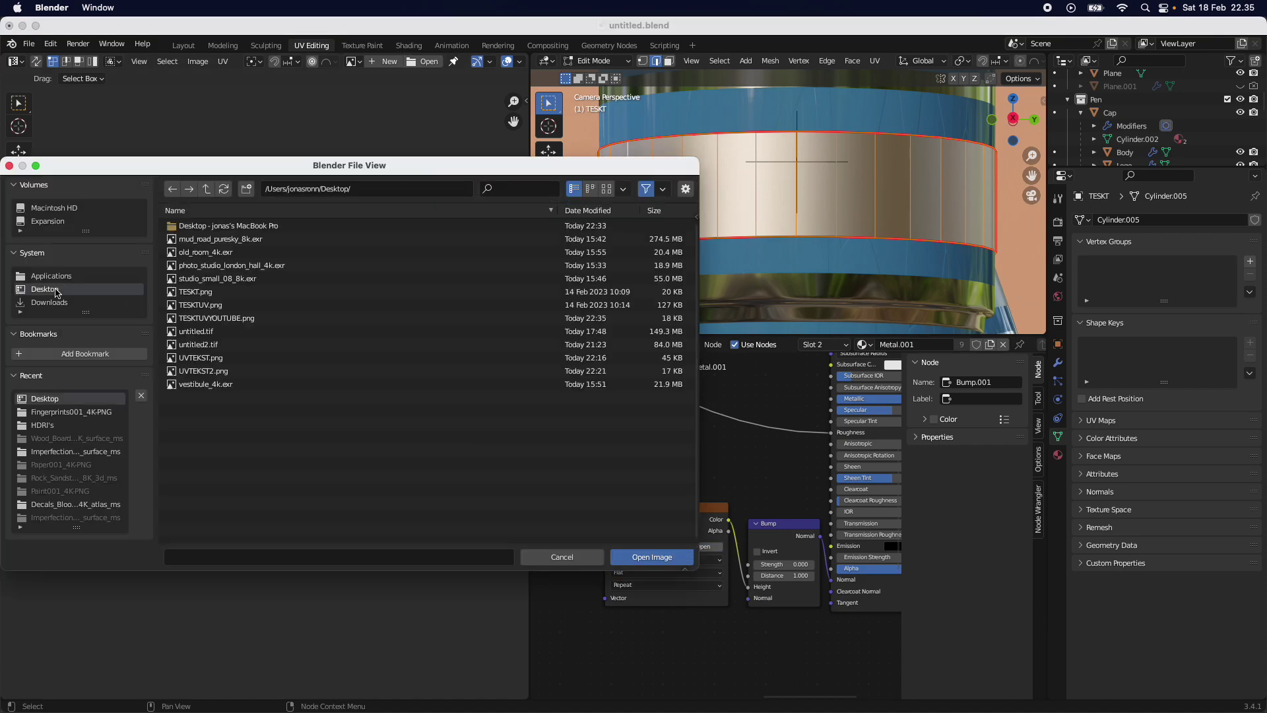
pyautogui.doubleClick(241, 318)
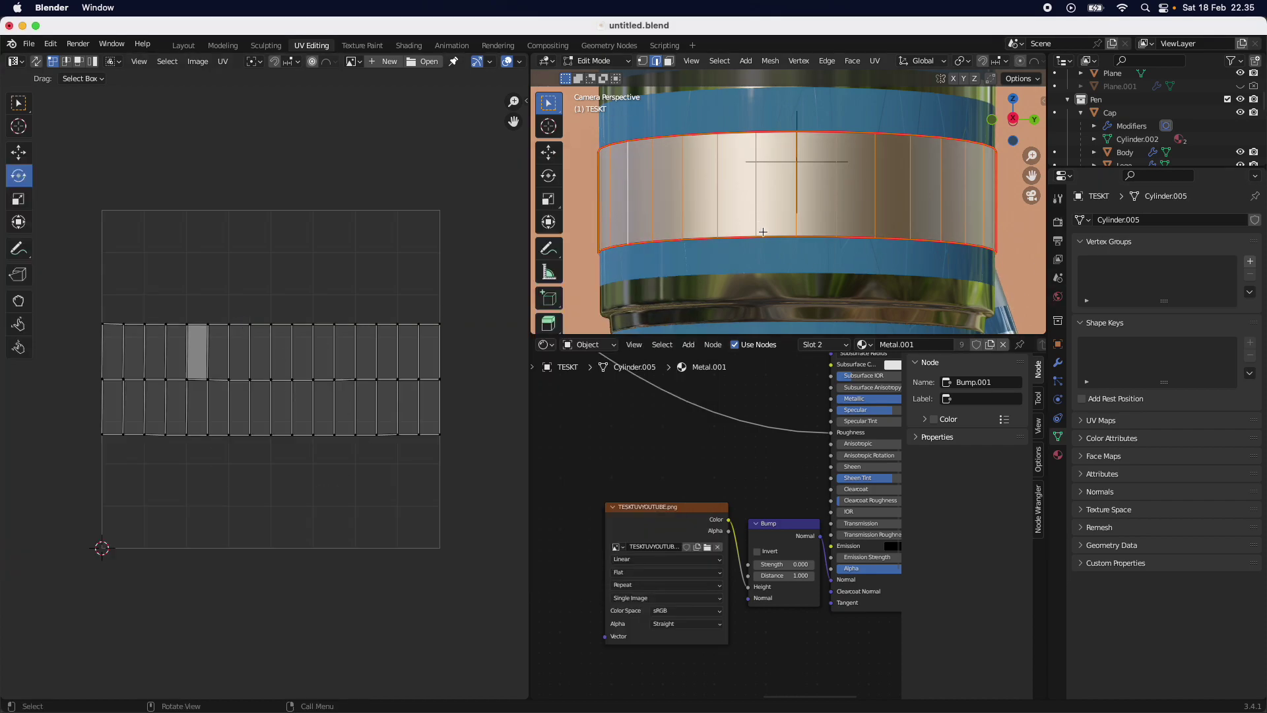
pyautogui.moveTo(765, 565); pyautogui.dragTo(800, 569)
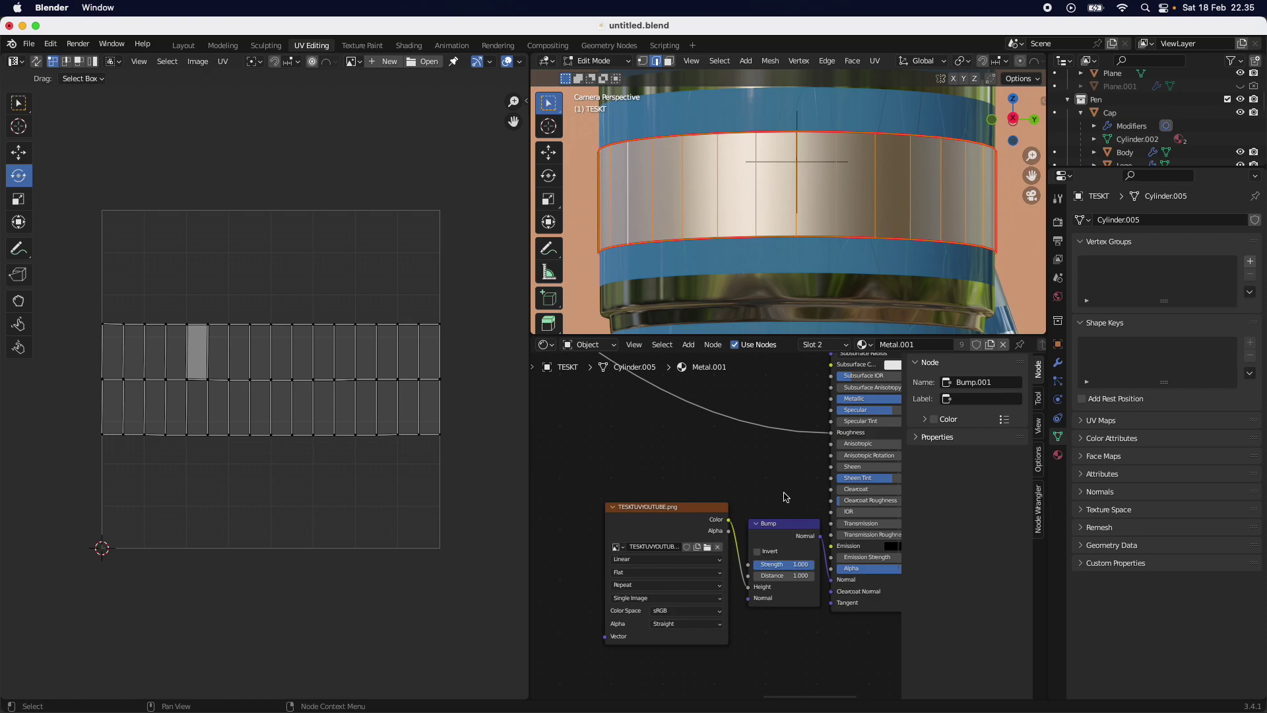
# Step: Display TESKTUVYOUTUBE.png behind the band's UV layout in the UV editor
pyautogui.click(353, 61)
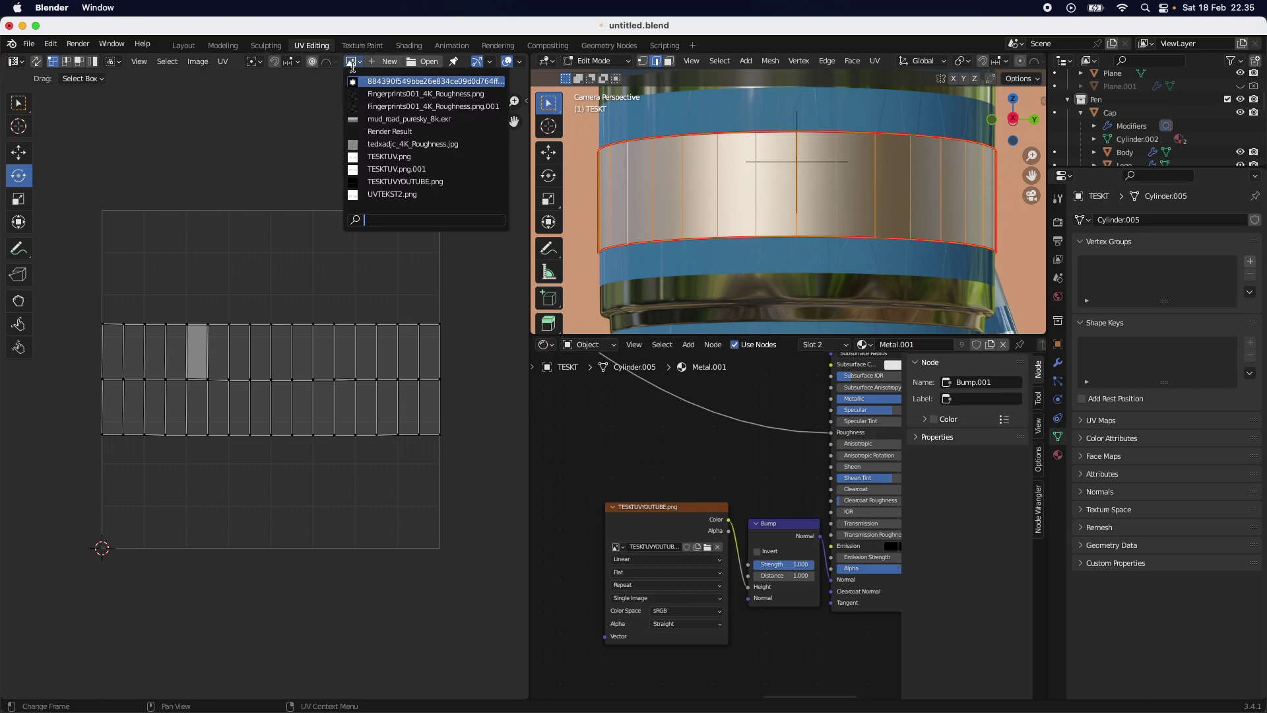
pyautogui.click(425, 182)
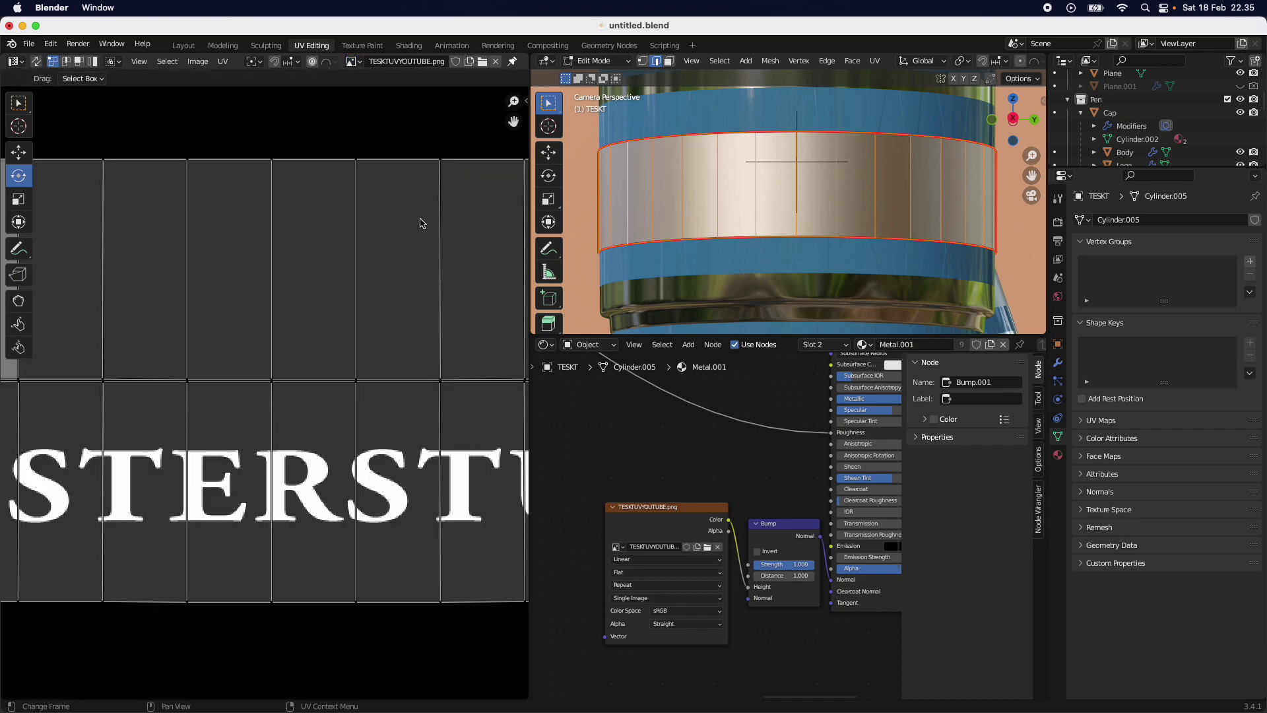
pyautogui.scroll(-6, 416, 389)
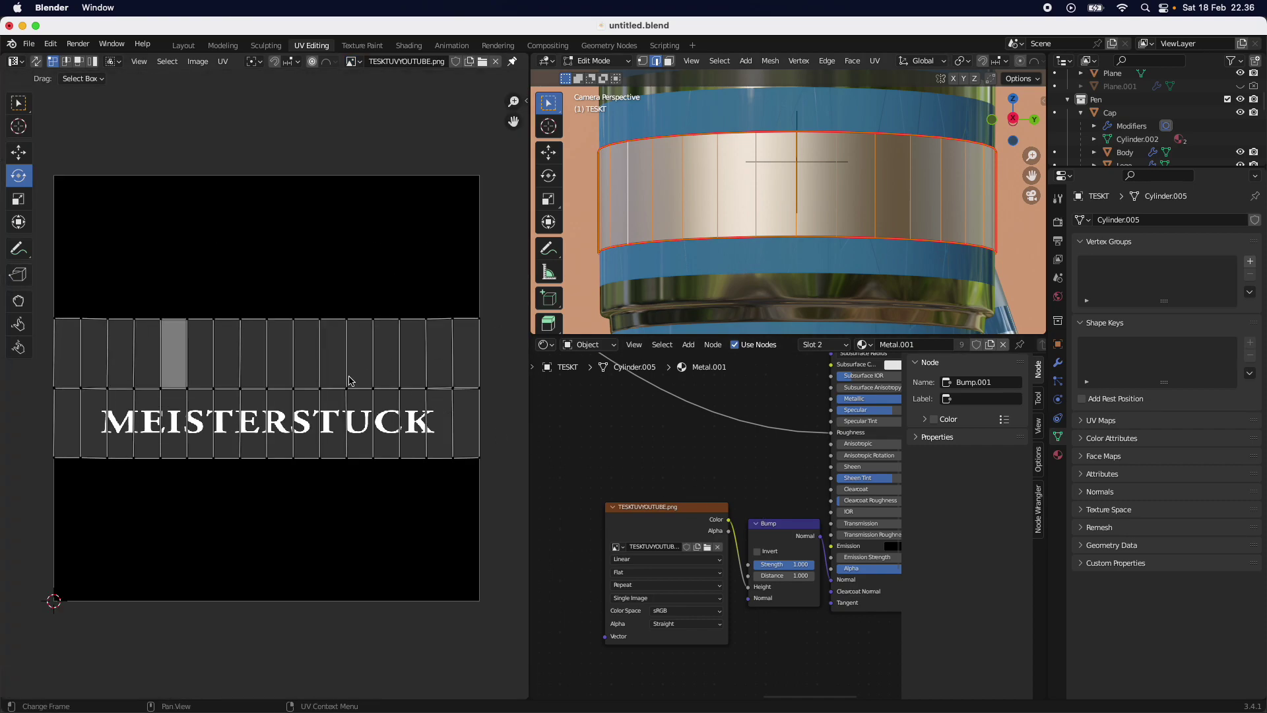
# Step: Select all of the band's UVs and scale them to about 0.956
pyautogui.press('a')
pyautogui.press('s')
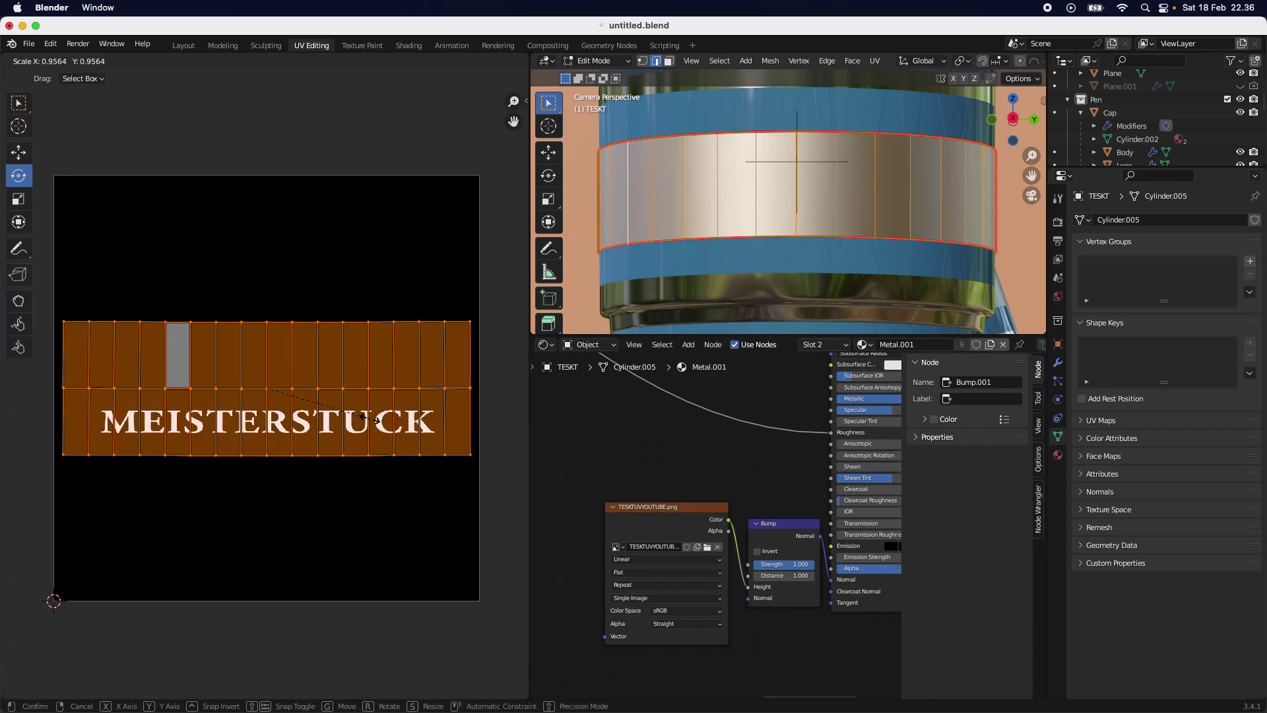
pyautogui.click(404, 412)
# Step: Set the color space of the TESKTUVYOUTUBE.png texture node to Non-Color
pyautogui.scroll(-5, 858, 258)
pyautogui.moveTo(858, 258); pyautogui.dragTo(792, 258, button='middle')
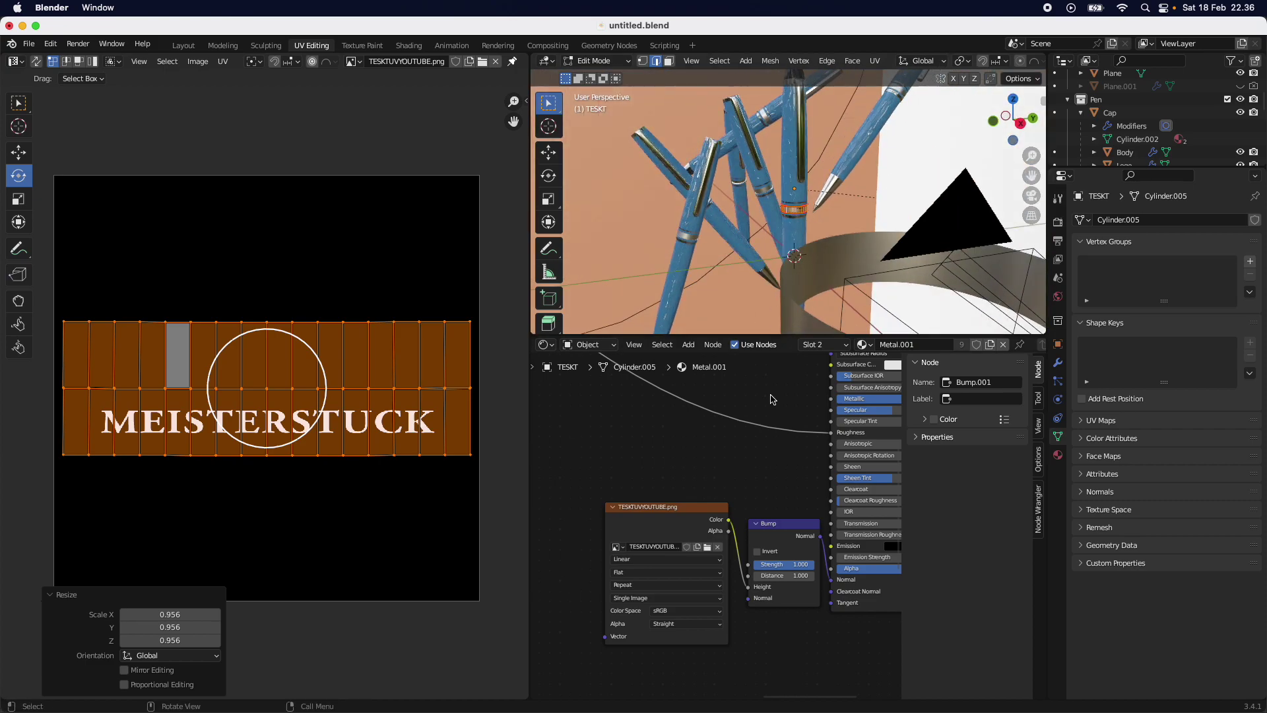
pyautogui.scroll(2, 786, 620)
pyautogui.click(699, 633)
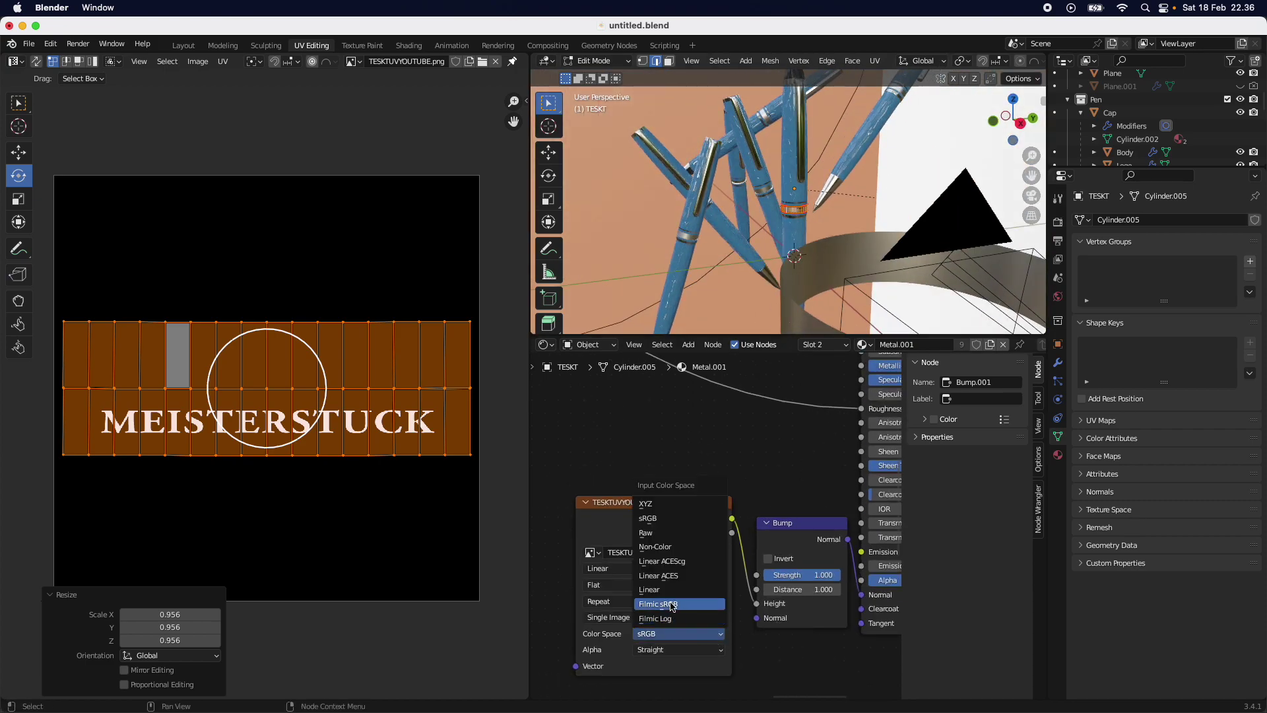
pyautogui.click(676, 552)
# Step: Move all UVs down about 156.57 mm along Y so the upper row covers the MEISTERSTUCK text
pyautogui.scroll(8, 923, 231)
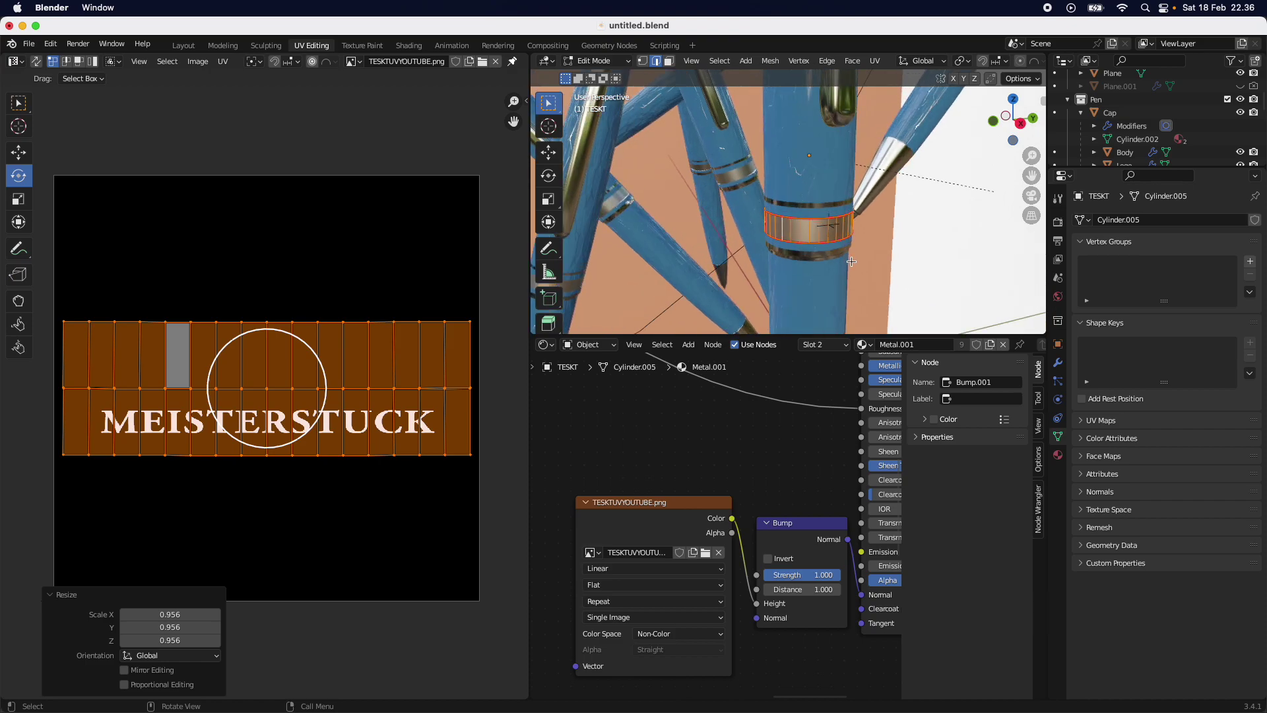
pyautogui.moveTo(924, 231); pyautogui.dragTo(826, 256, button='middle')
pyautogui.press('g')
pyautogui.press('y')
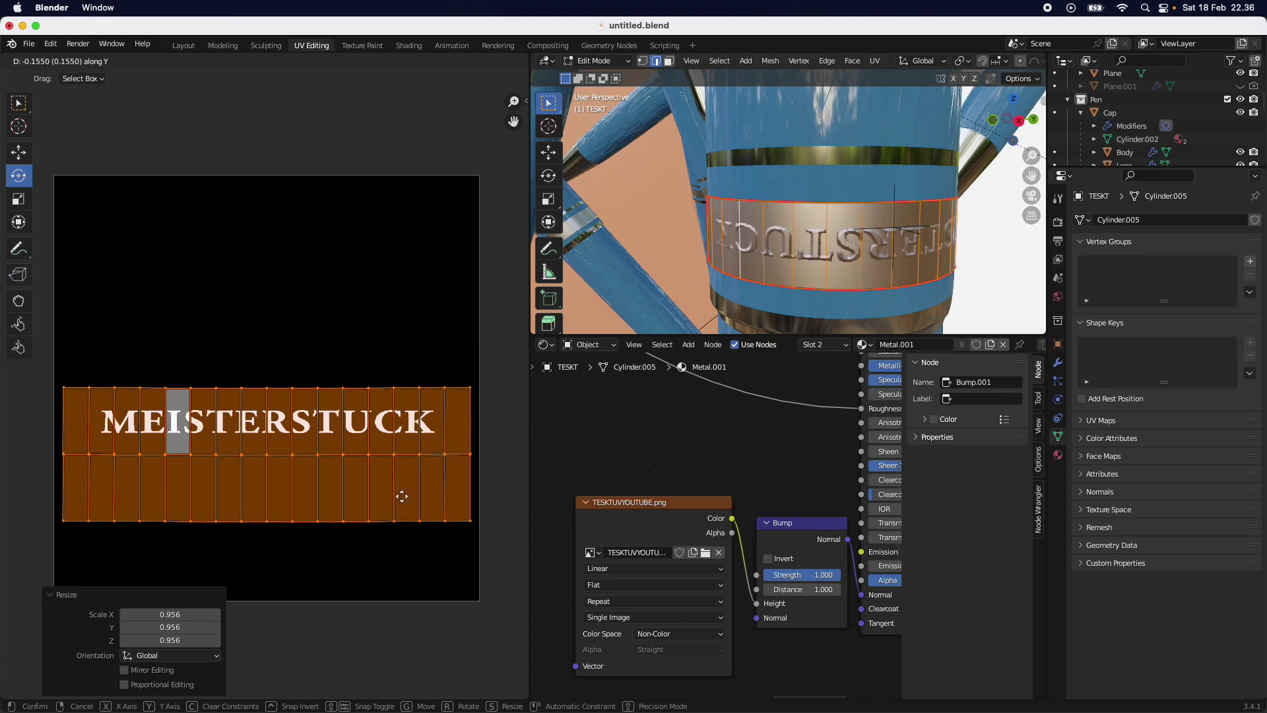
pyautogui.click(402, 496)
# Step: Rotate all UVs 180° and move them up about 156.57 mm along Y so the lower row covers the text
pyautogui.moveTo(812, 275); pyautogui.dragTo(813, 276, button='middle')
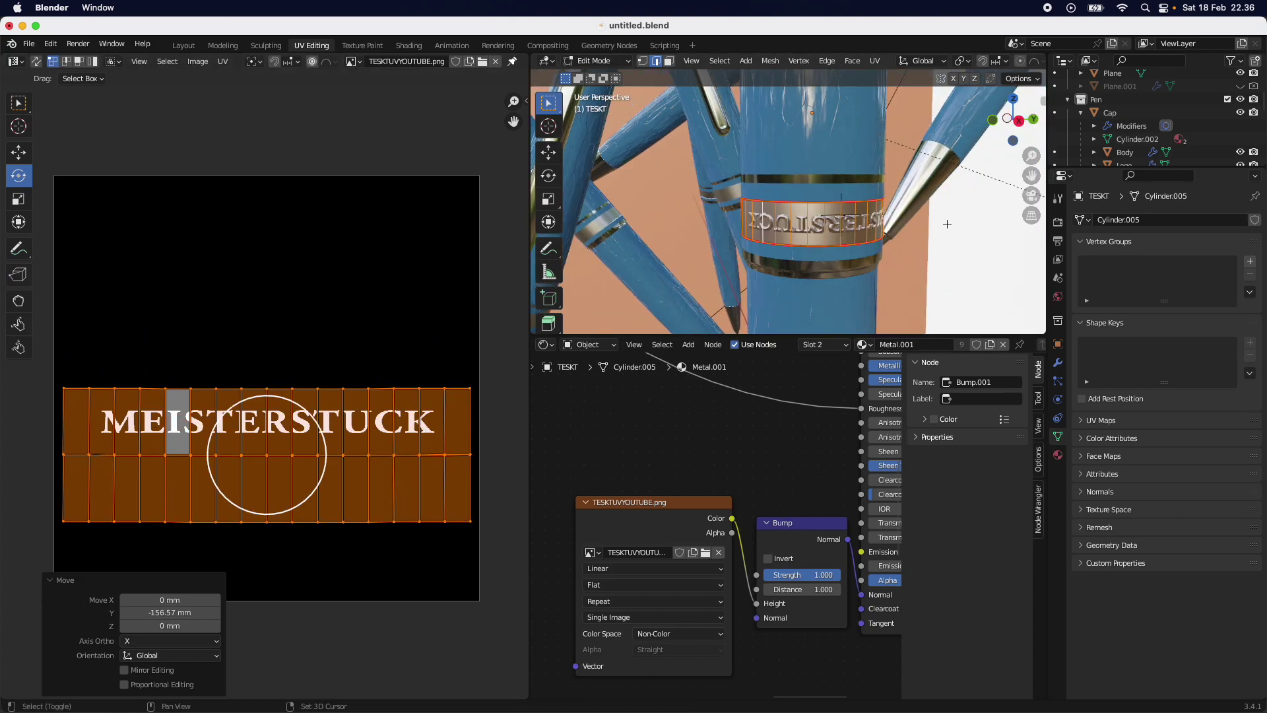
pyautogui.click(1034, 198)
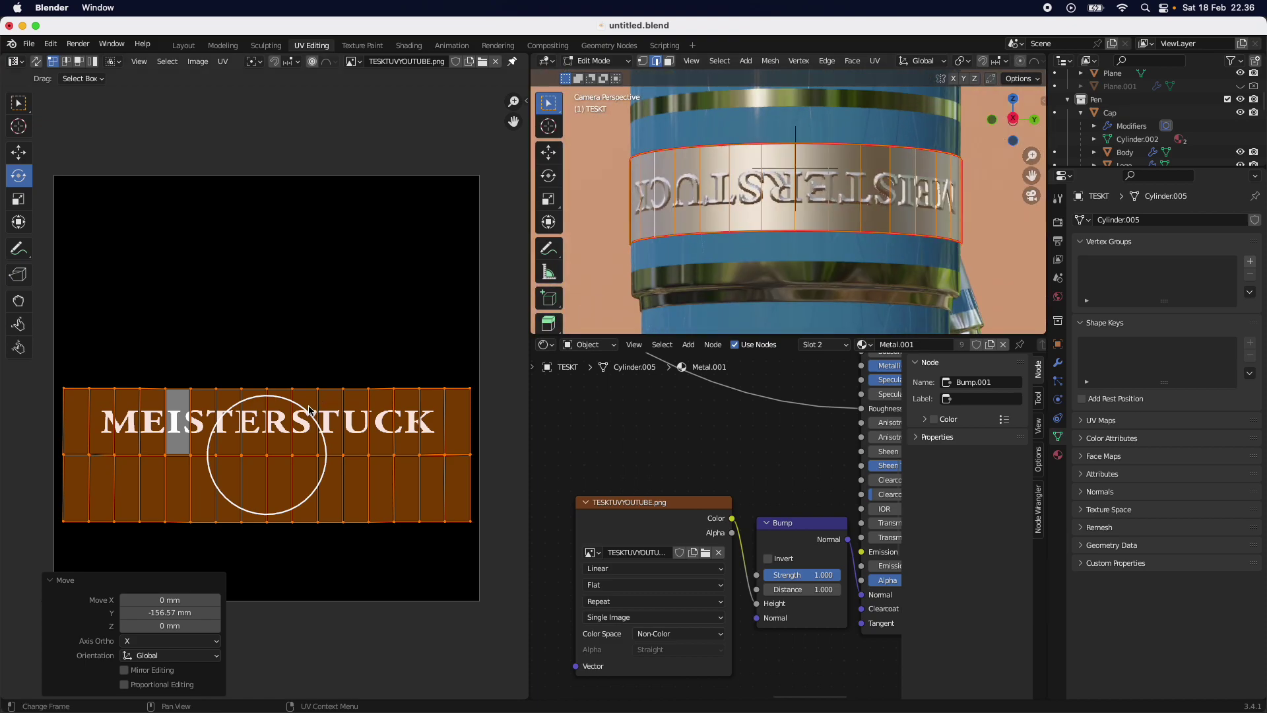
pyautogui.moveTo(304, 411); pyautogui.dragTo(232, 491)
pyautogui.press('g')
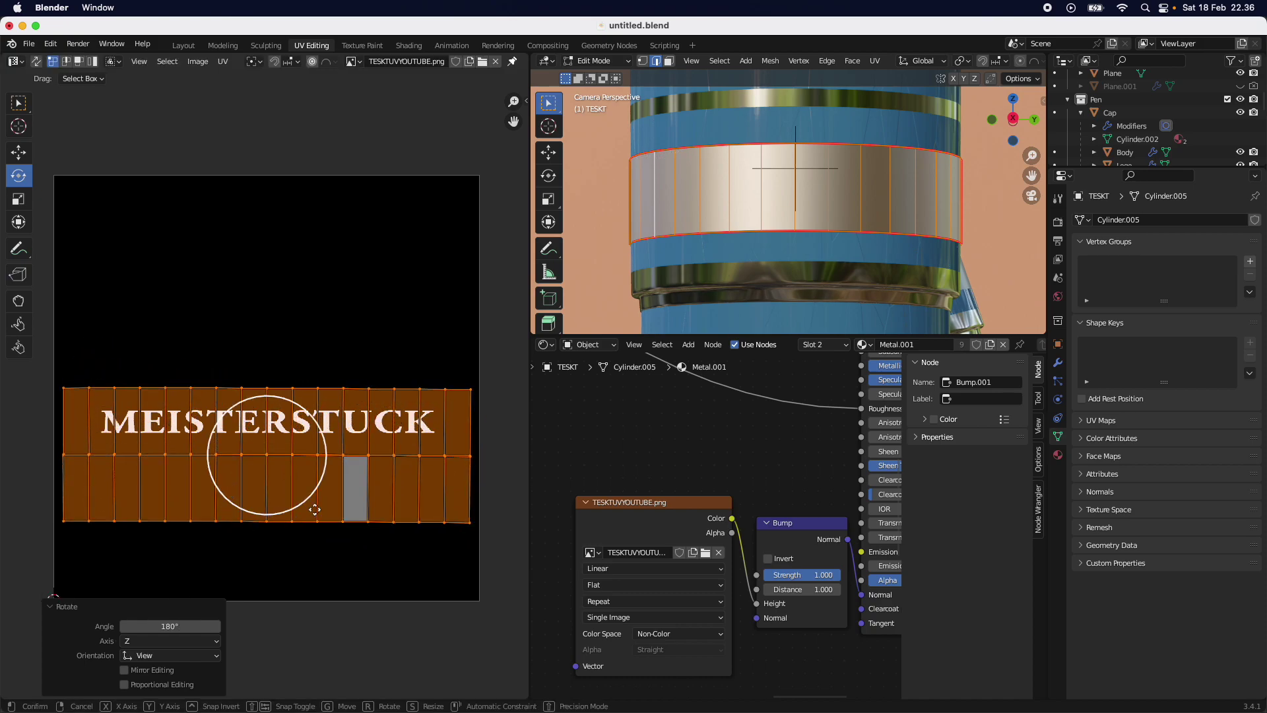
pyautogui.press('y')
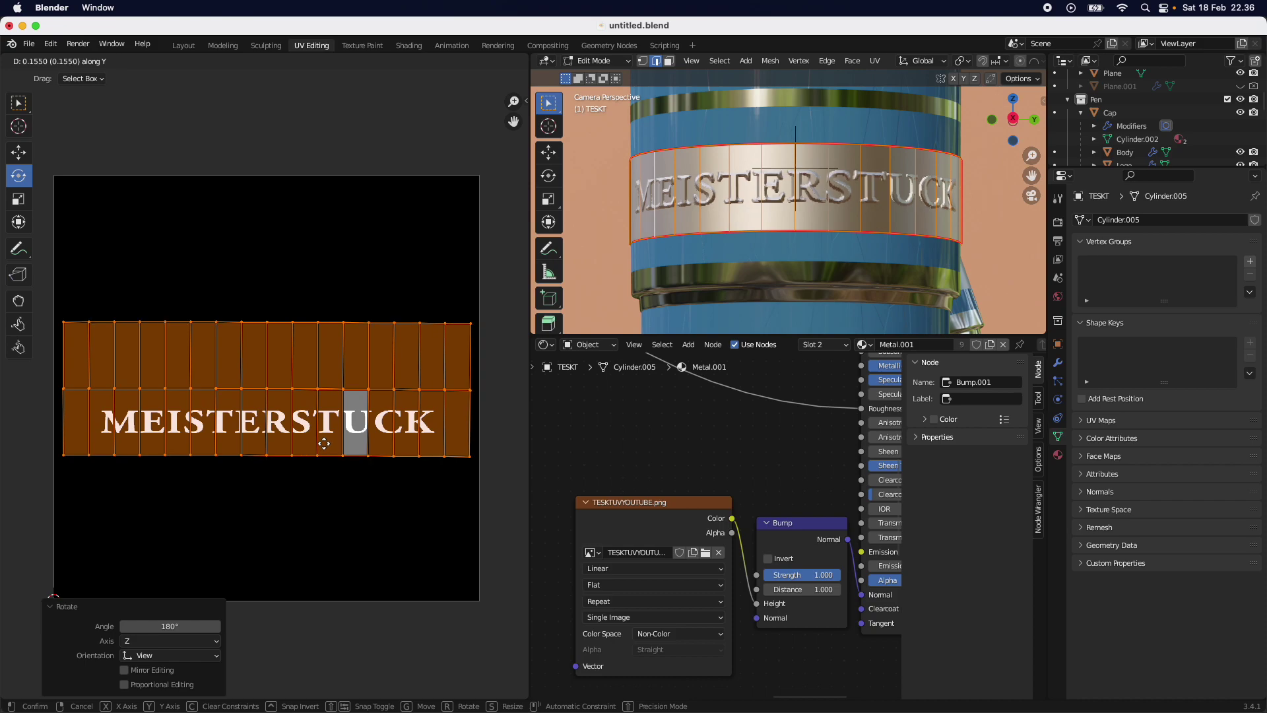
pyautogui.click(325, 446)
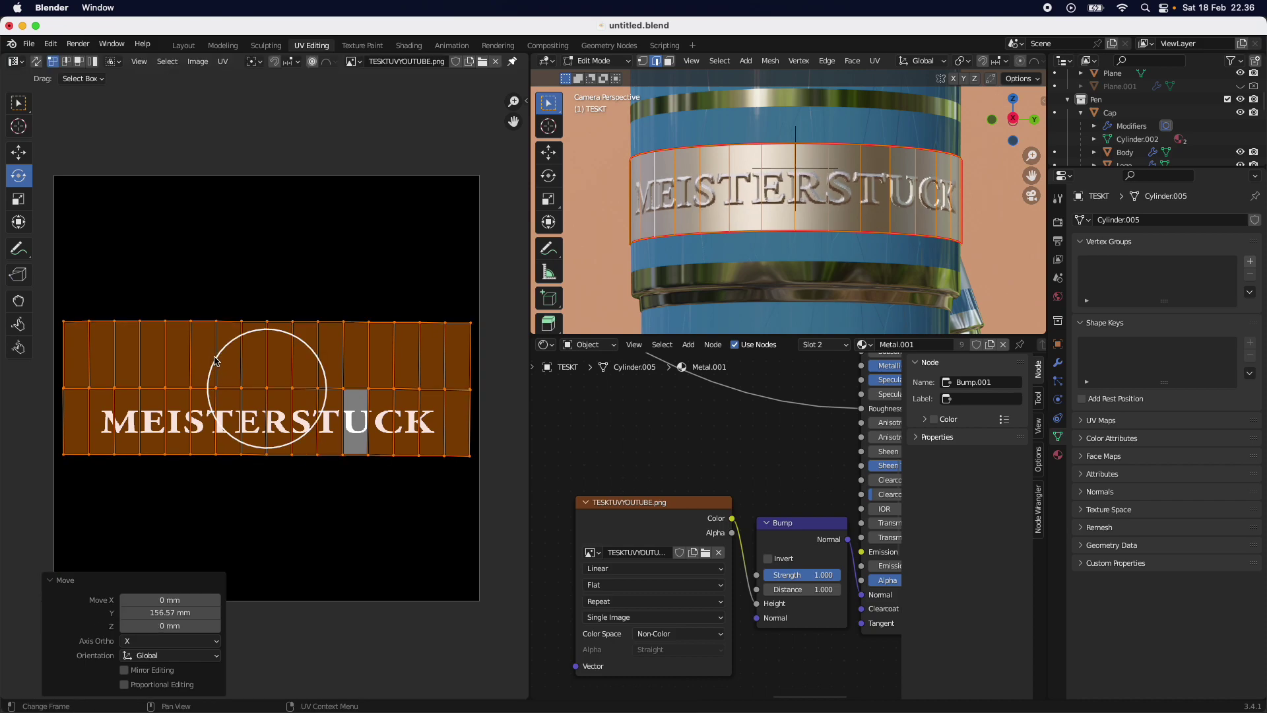
# Step: Straighten the UVs with a rotation of about -0.318° and scale them along X to about 0.86
pyautogui.moveTo(217, 357); pyautogui.dragTo(215, 356)
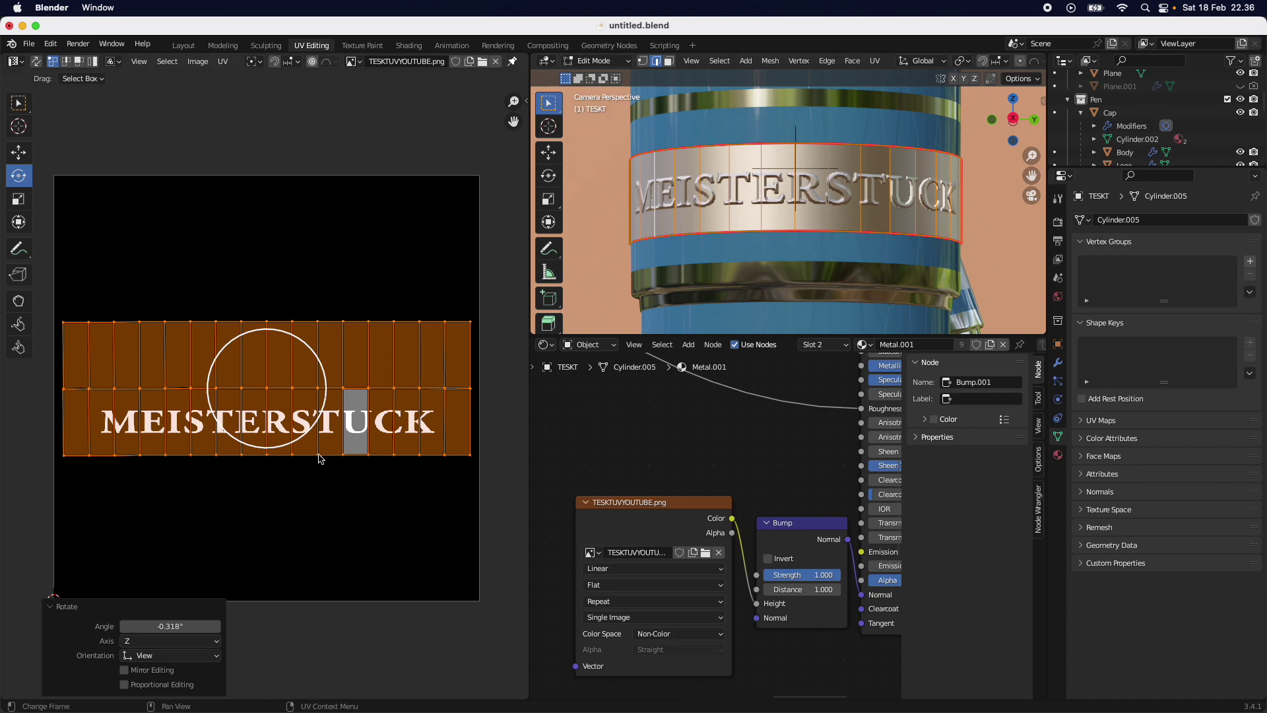
pyautogui.press('s')
pyautogui.press('x')
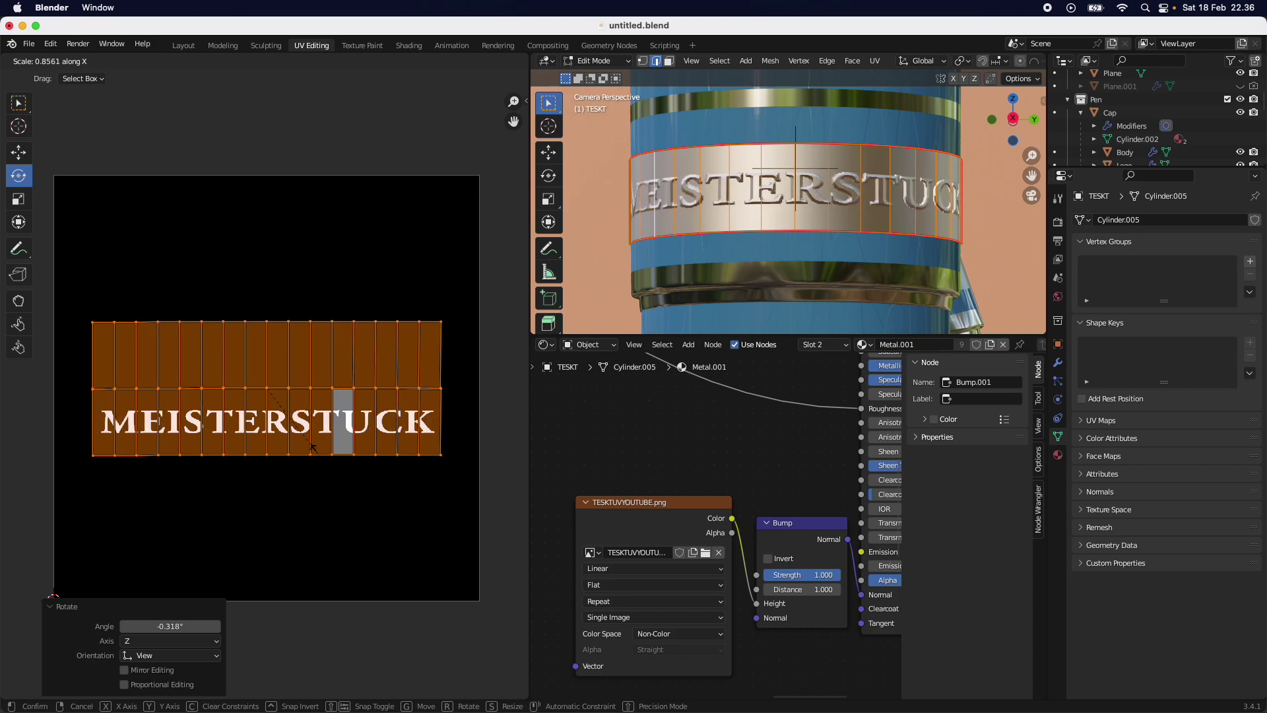
pyautogui.click(311, 448)
# Step: Scale all UVs along Y to about 0.718 and move them down about 18.6 mm along Y
pyautogui.press('s')
pyautogui.press('y')
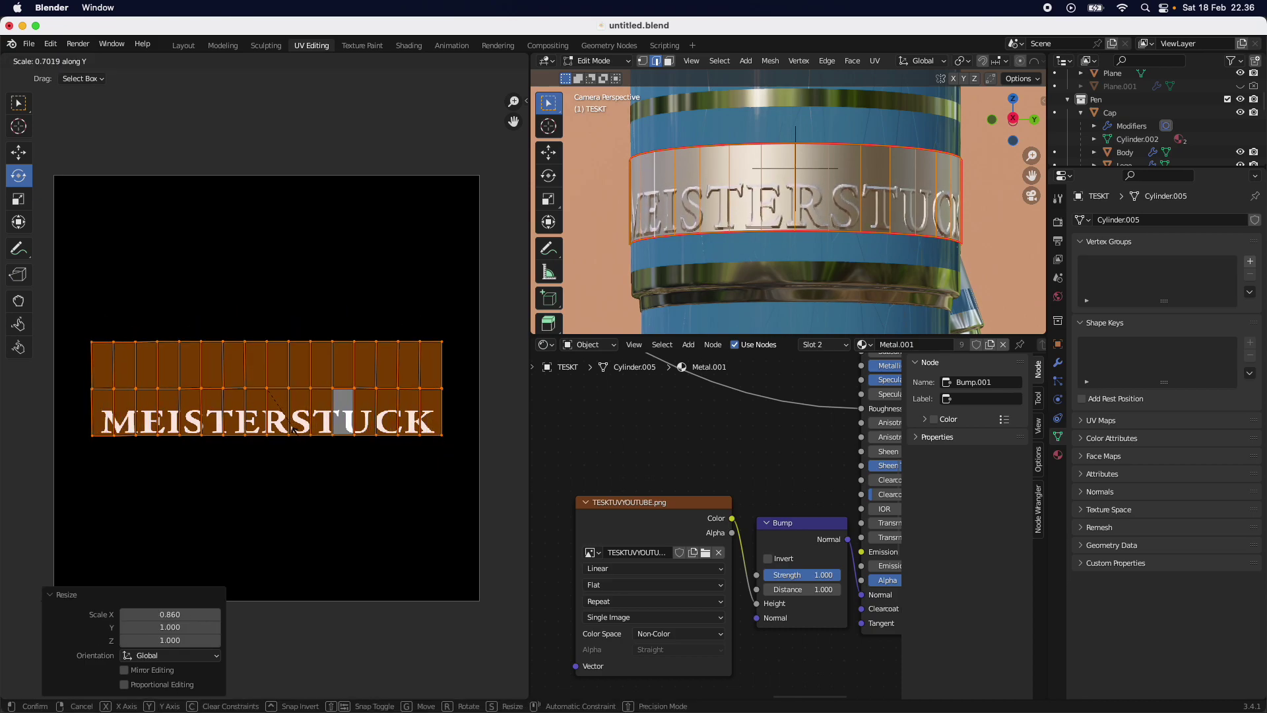
pyautogui.click(296, 431)
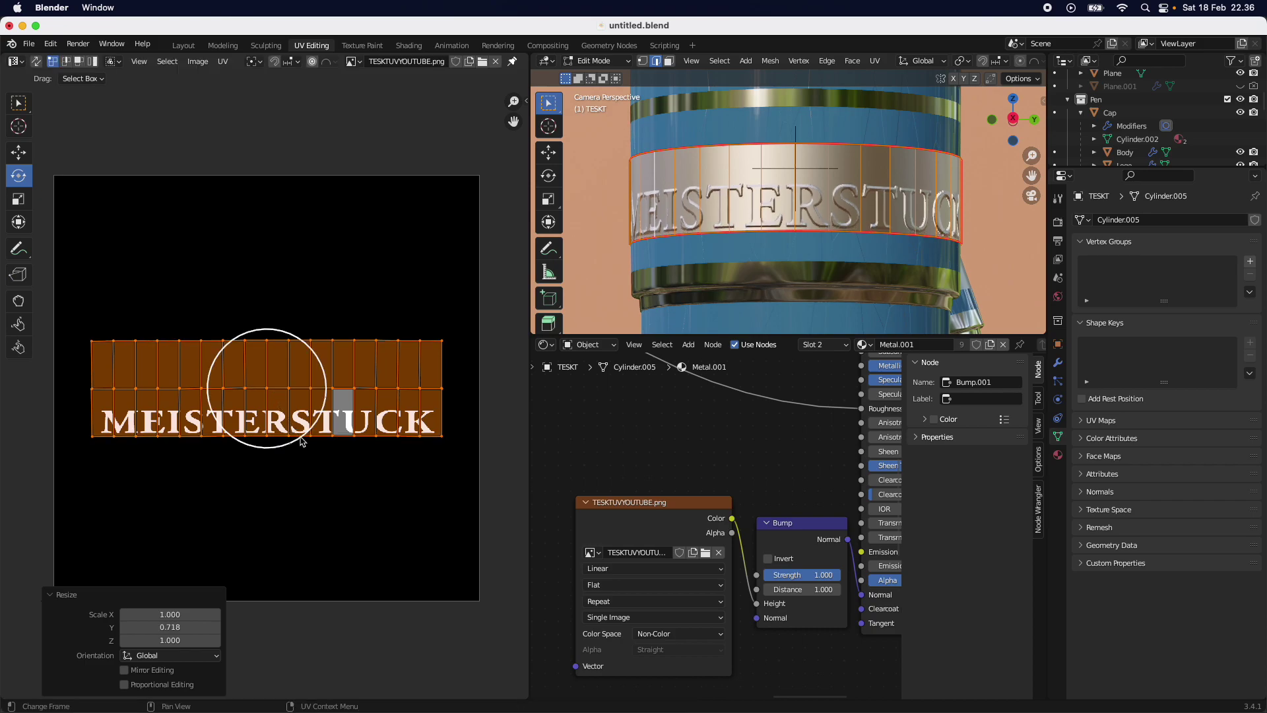
pyautogui.press('g')
pyautogui.press('y')
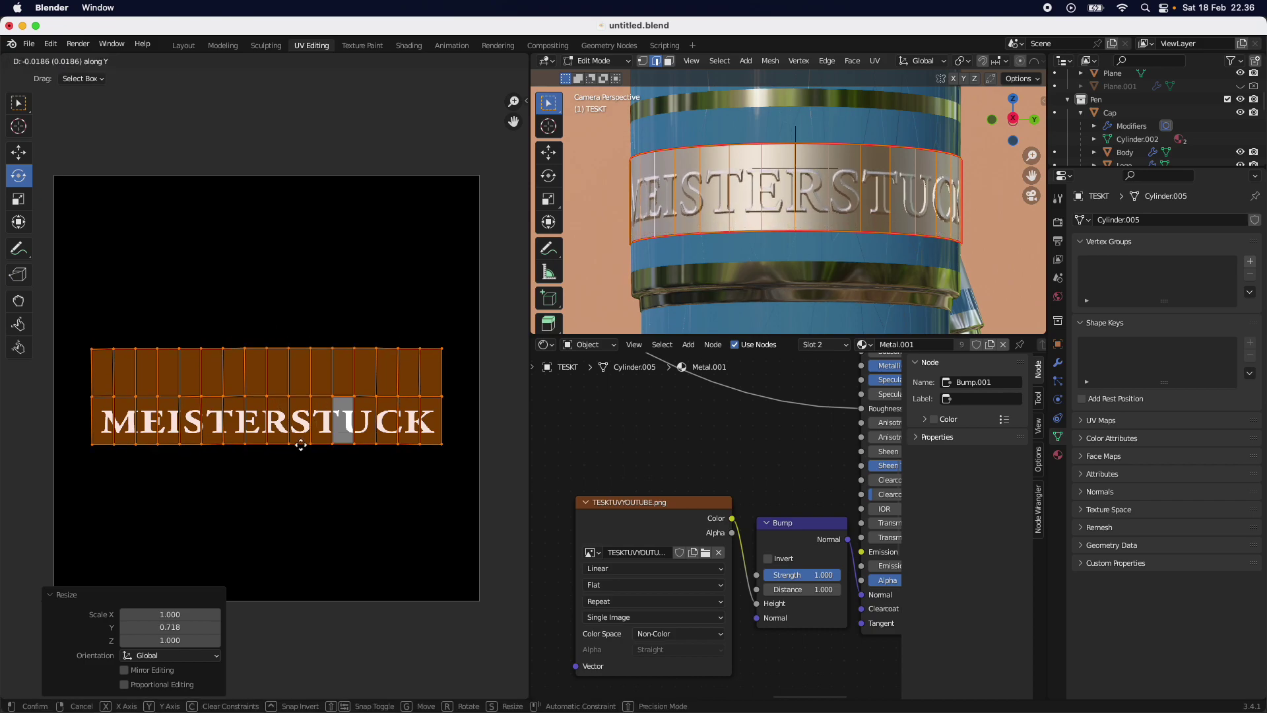
pyautogui.click(300, 445)
# Step: Scale all UVs along Y to about 0.897 and shift them down about 7.75 mm along Y
pyautogui.press('s')
pyautogui.press('y')
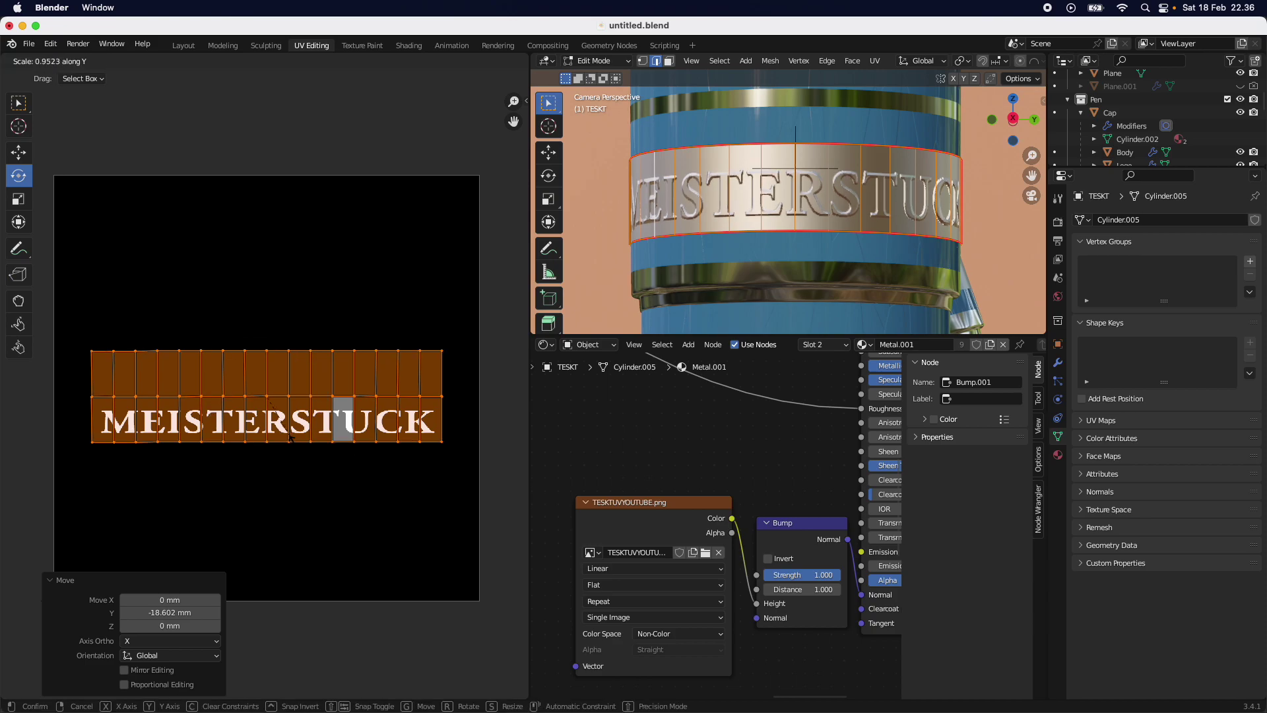
pyautogui.click(293, 441)
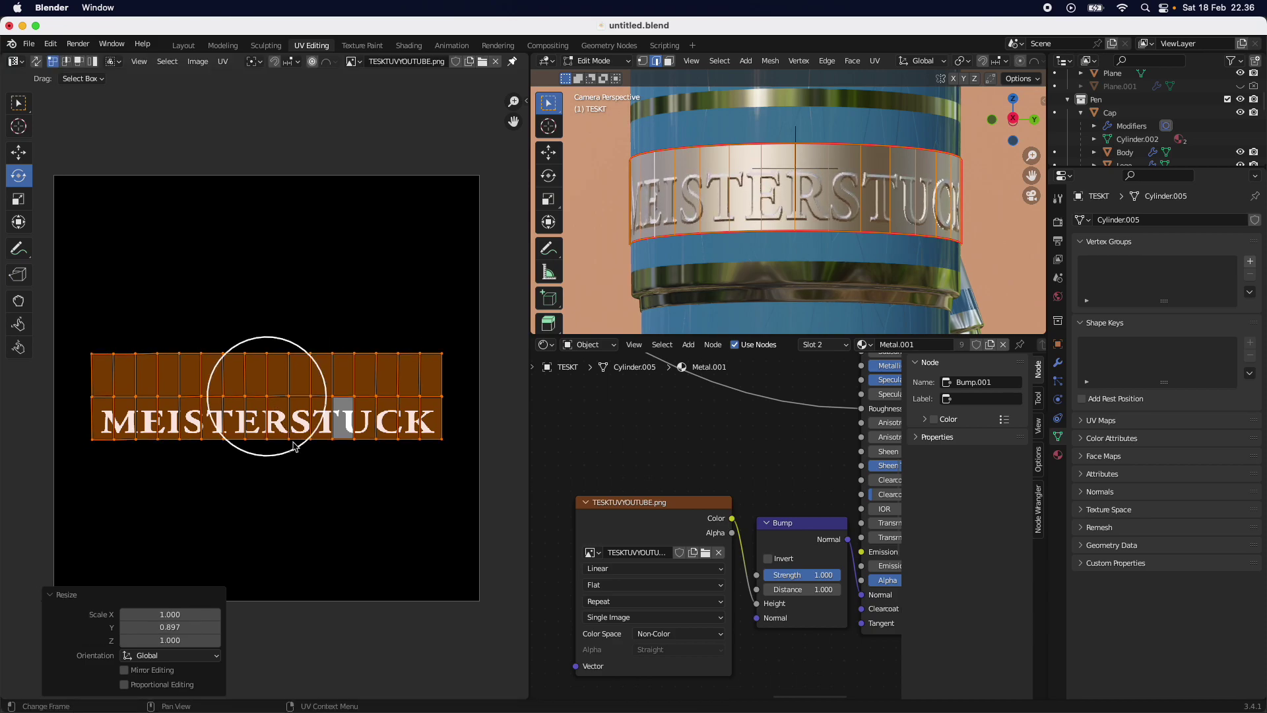
pyautogui.press('g')
pyautogui.press('y')
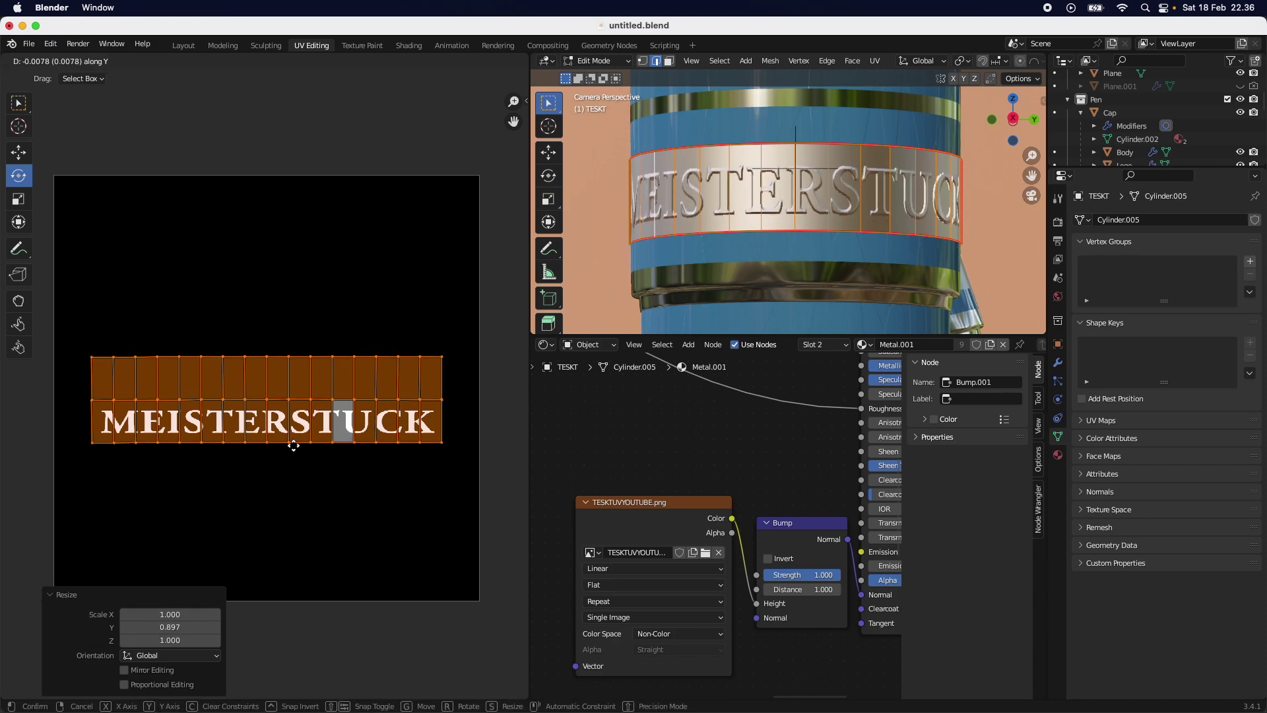
pyautogui.click(296, 450)
# Step: Scale all UVs along Y to about 1.095 and move them up about 3.1 mm along Y
pyautogui.press('s')
pyautogui.press('y')
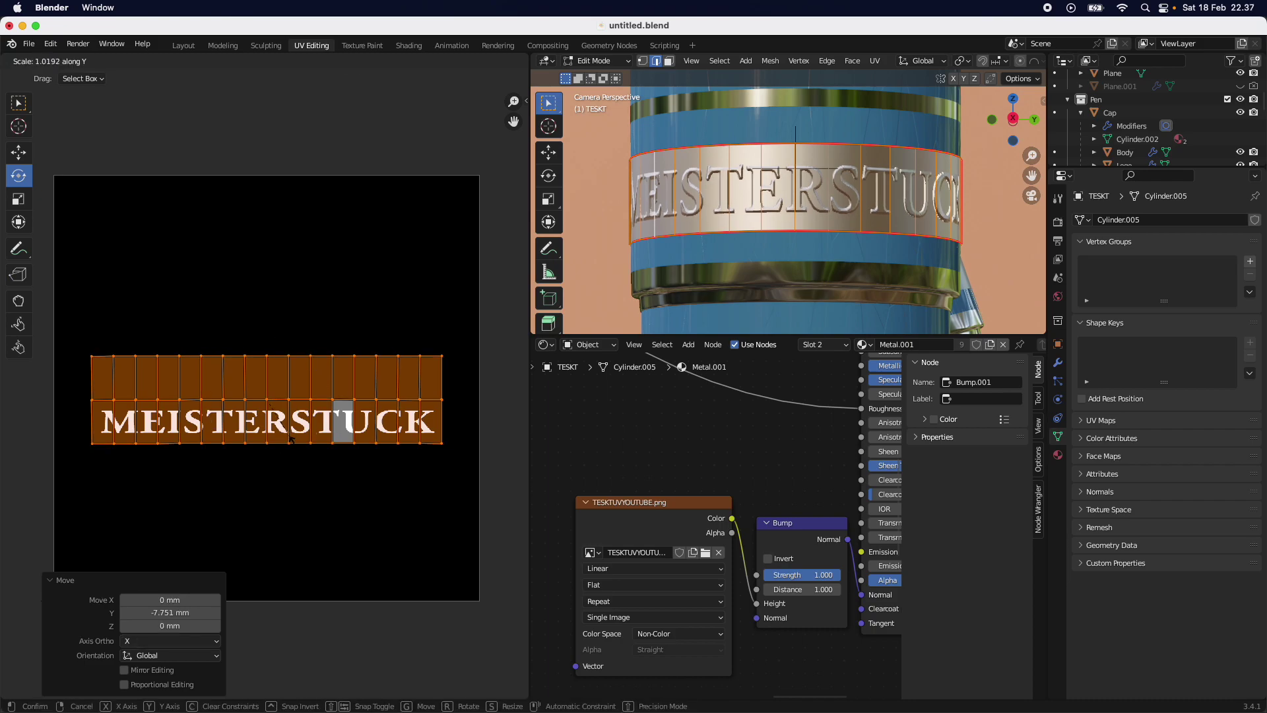
pyautogui.click(297, 443)
pyautogui.press('g')
pyautogui.press('y')
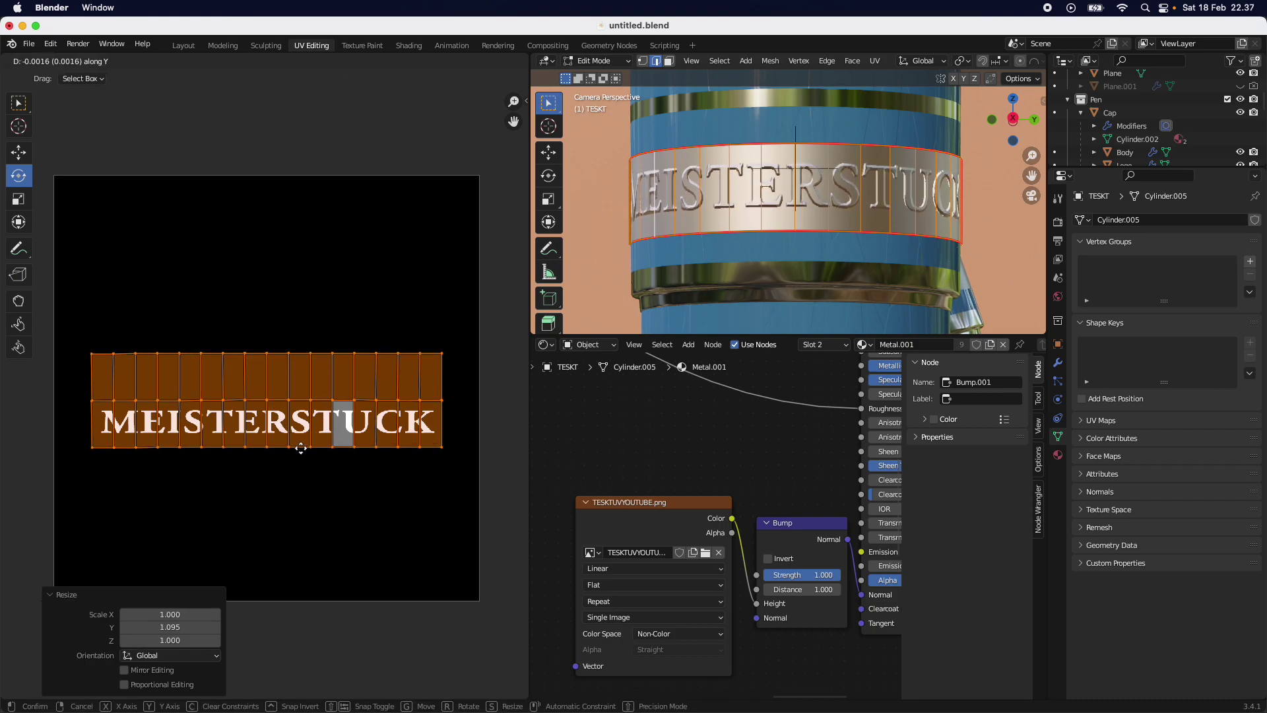
pyautogui.click(301, 443)
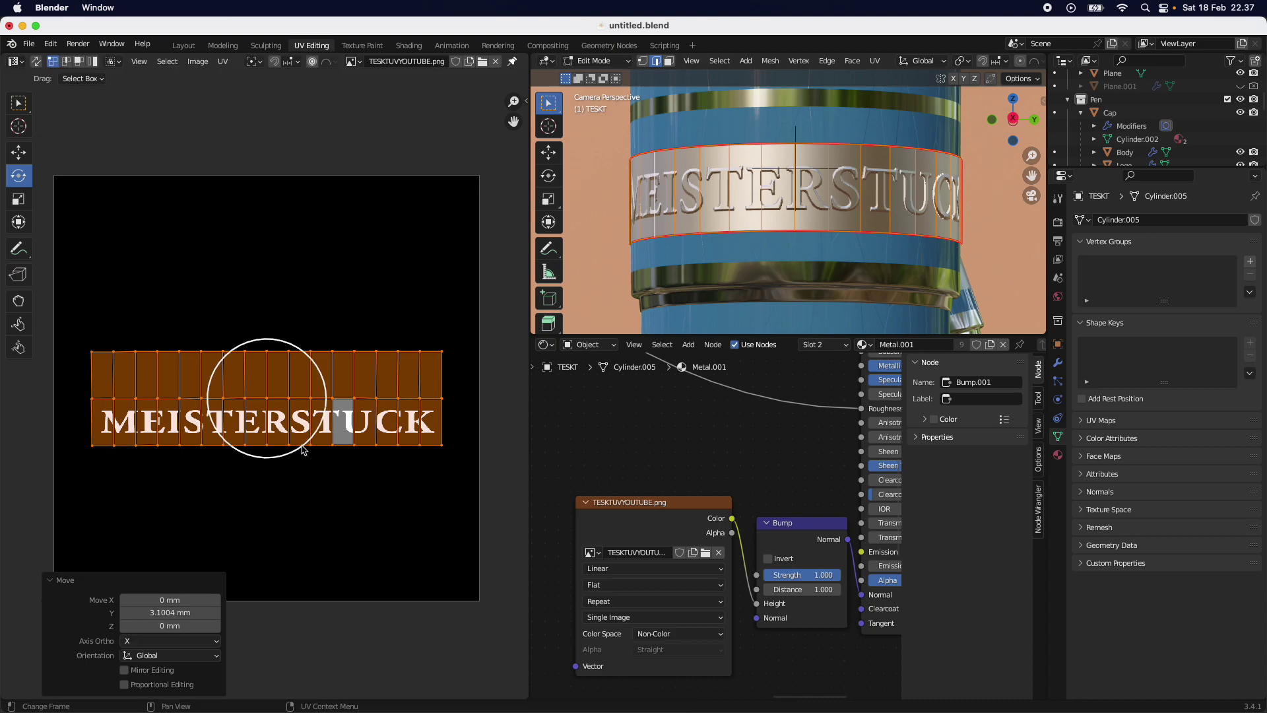
# Step: Enable Invert on Metal.001's Bump node and check the engraved text on the rendered band in the Layout workspace
pyautogui.click(702, 459)
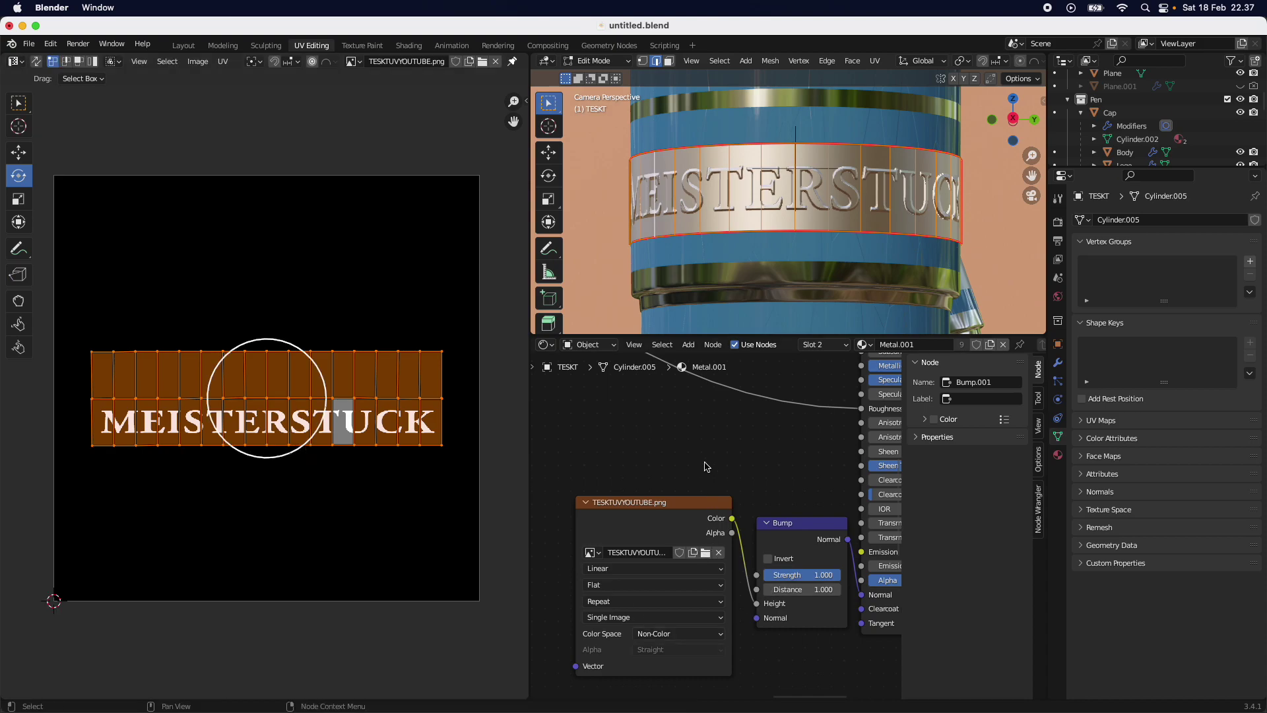
pyautogui.click(770, 561)
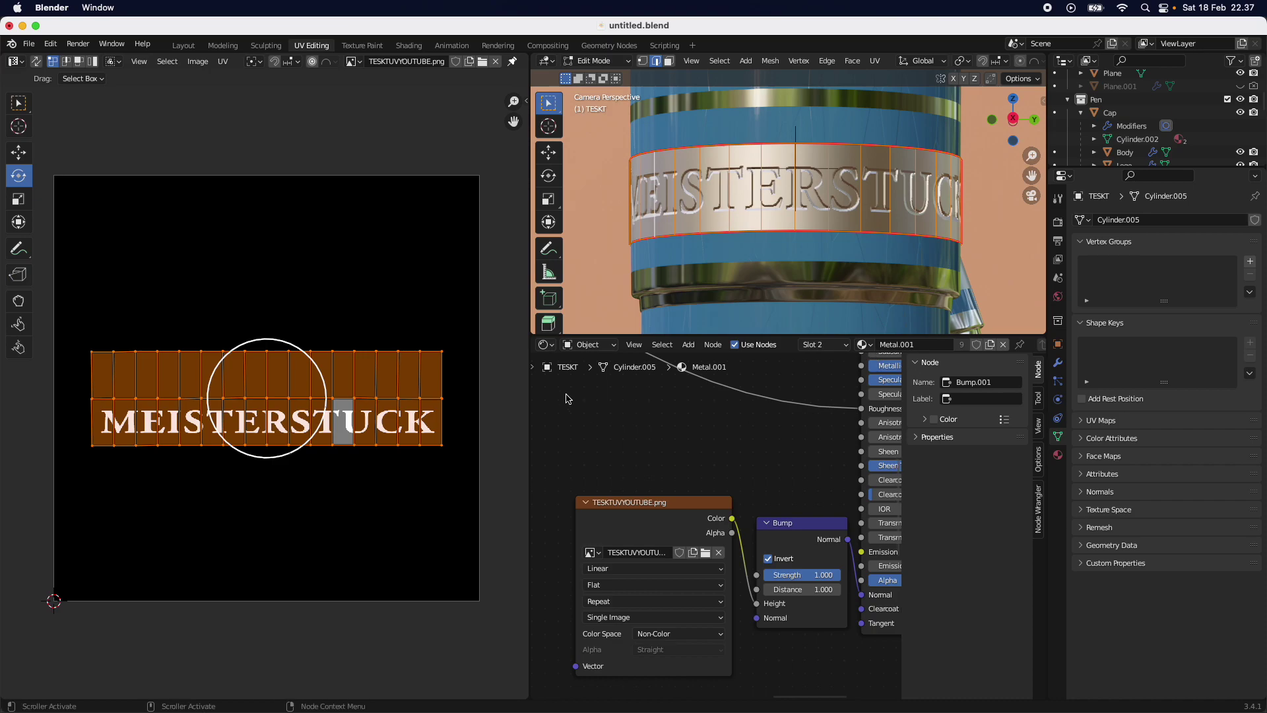
pyautogui.scroll(-2, 759, 442)
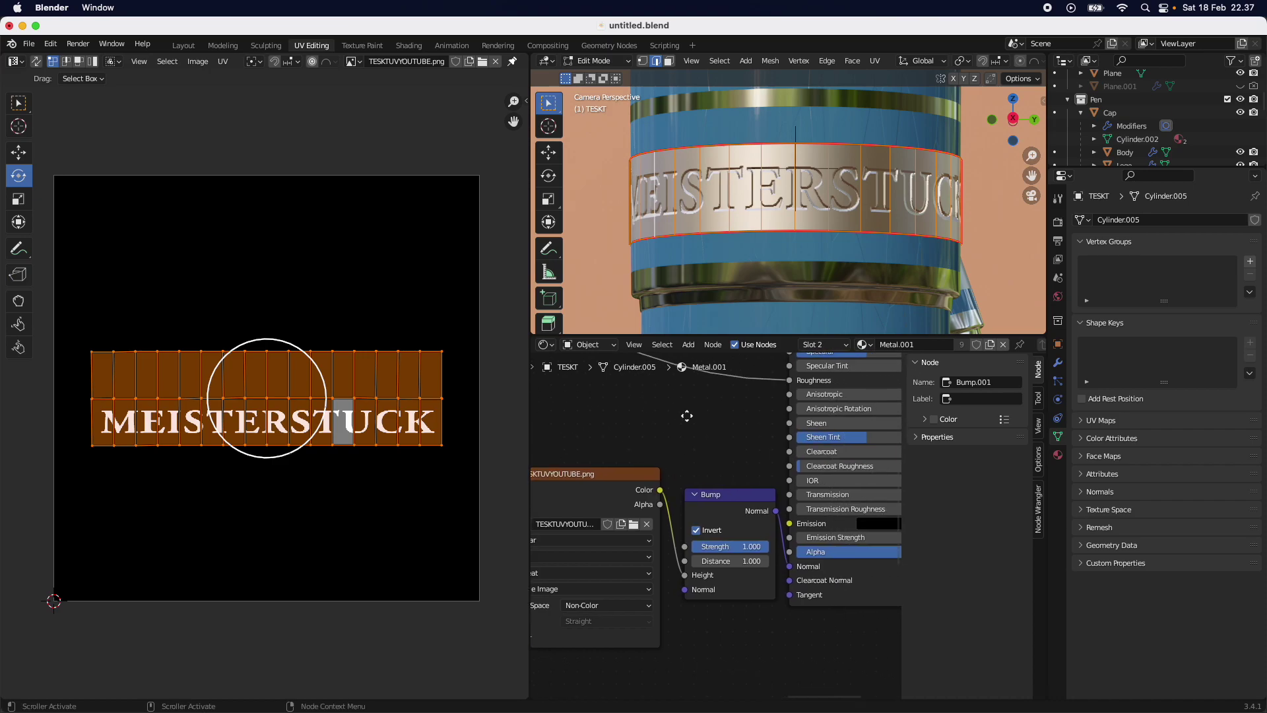
pyautogui.moveTo(607, 466); pyautogui.dragTo(649, 483, button='middle')
pyautogui.scroll(-1, 396, 224)
pyautogui.click(184, 46)
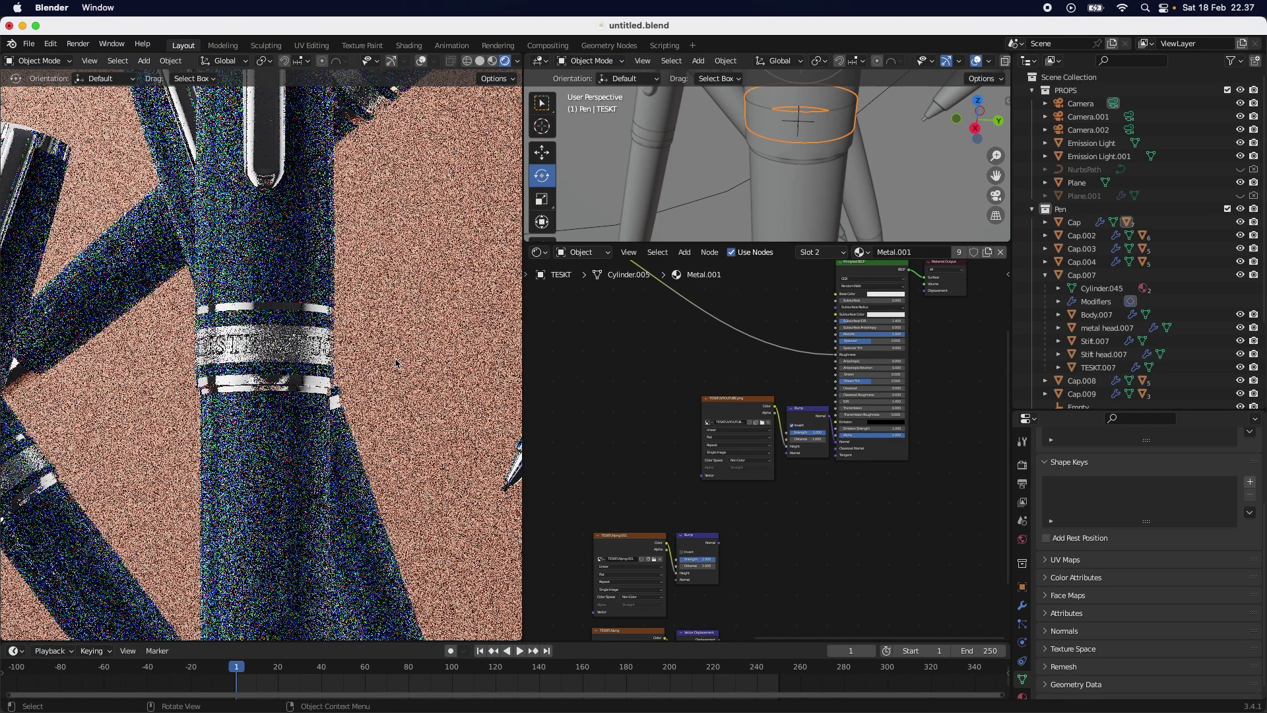
pyautogui.scroll(3, 380, 362)
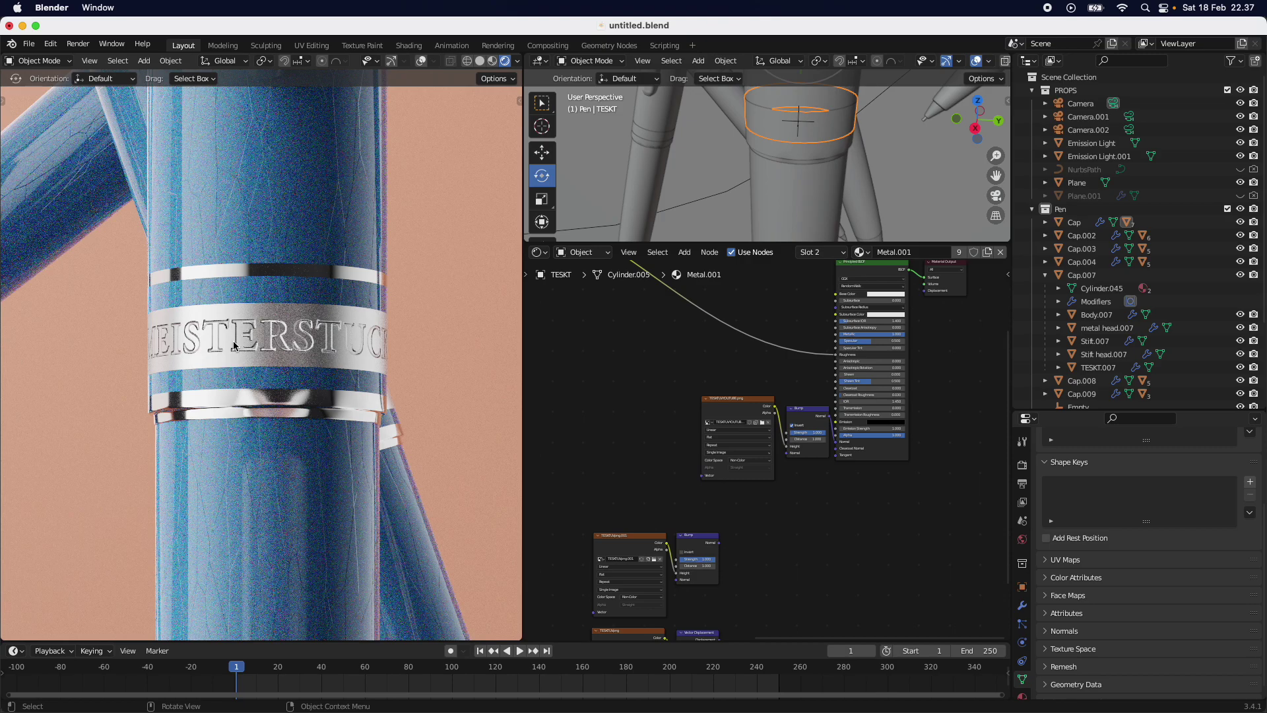
pyautogui.scroll(-6, 750, 183)
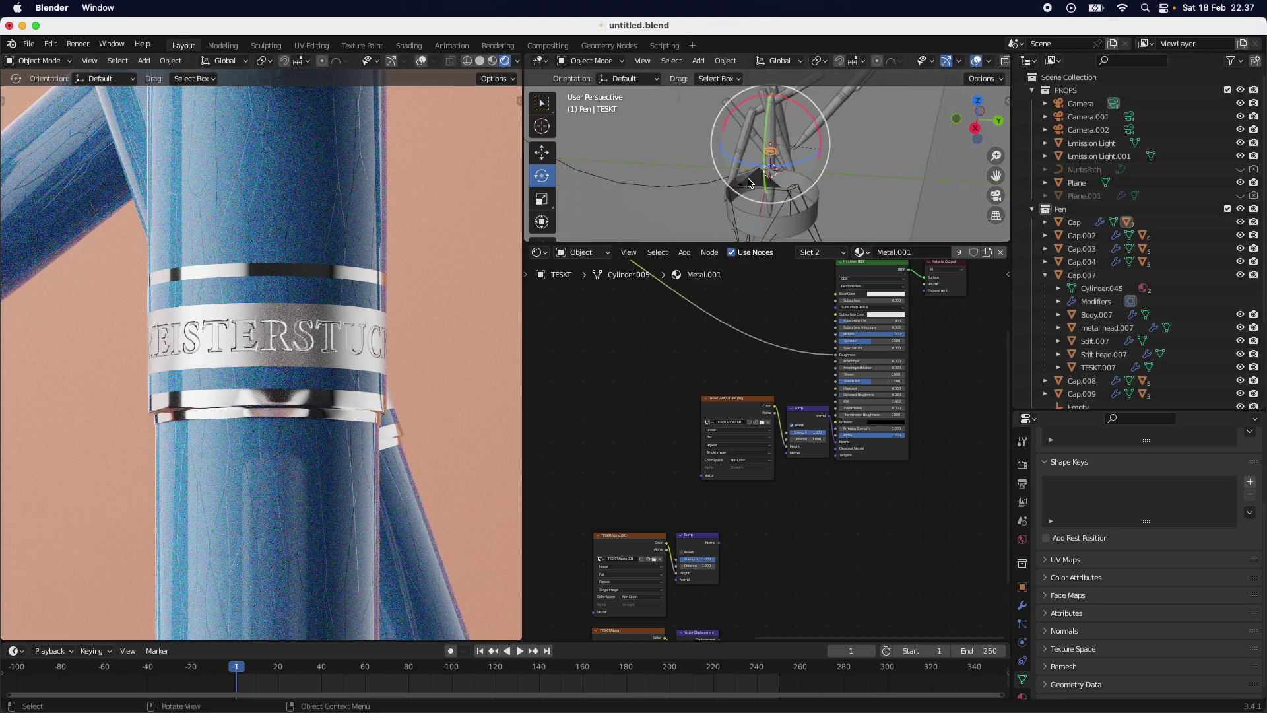
pyautogui.click(802, 209)
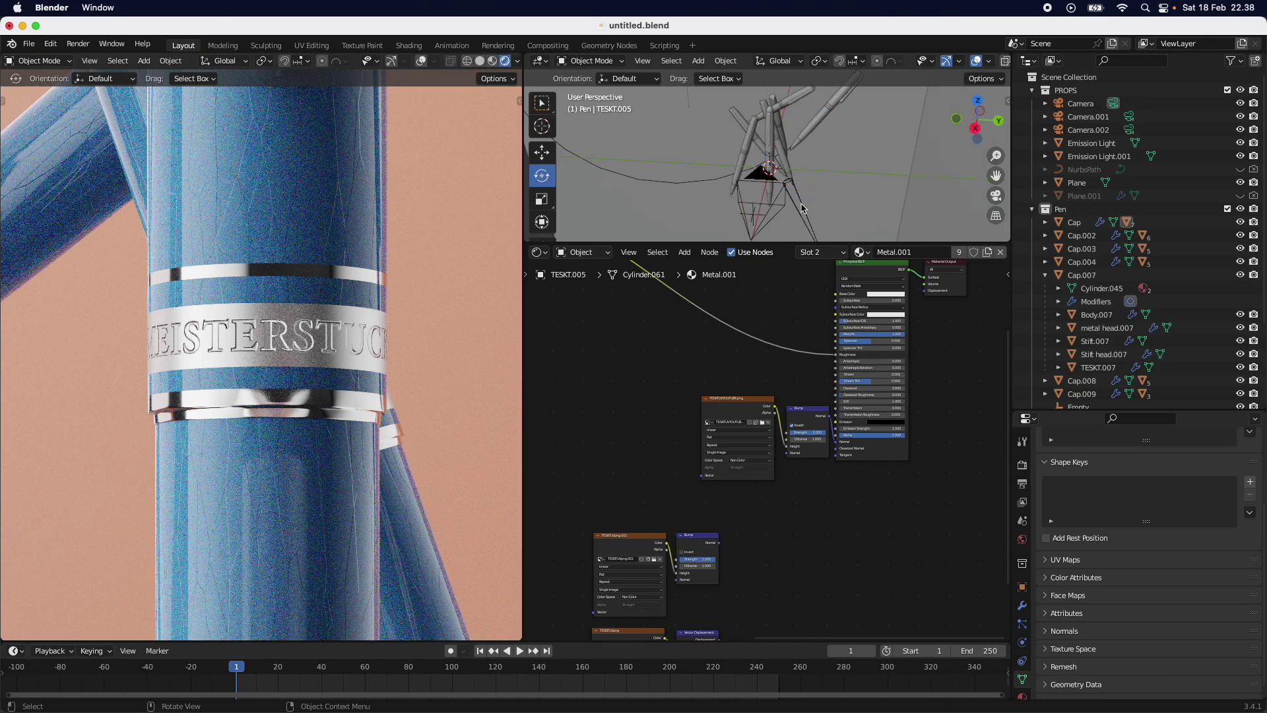
pyautogui.scroll(2, 388, 377)
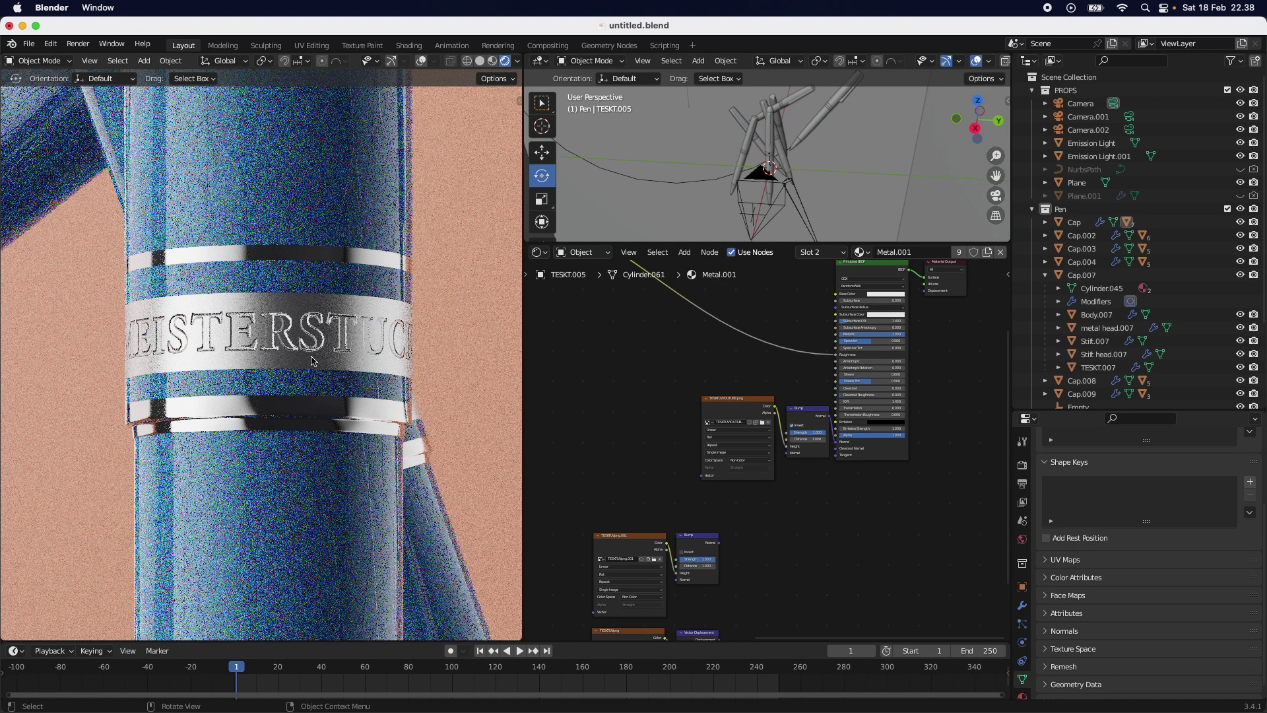
pyautogui.scroll(1, 327, 360)
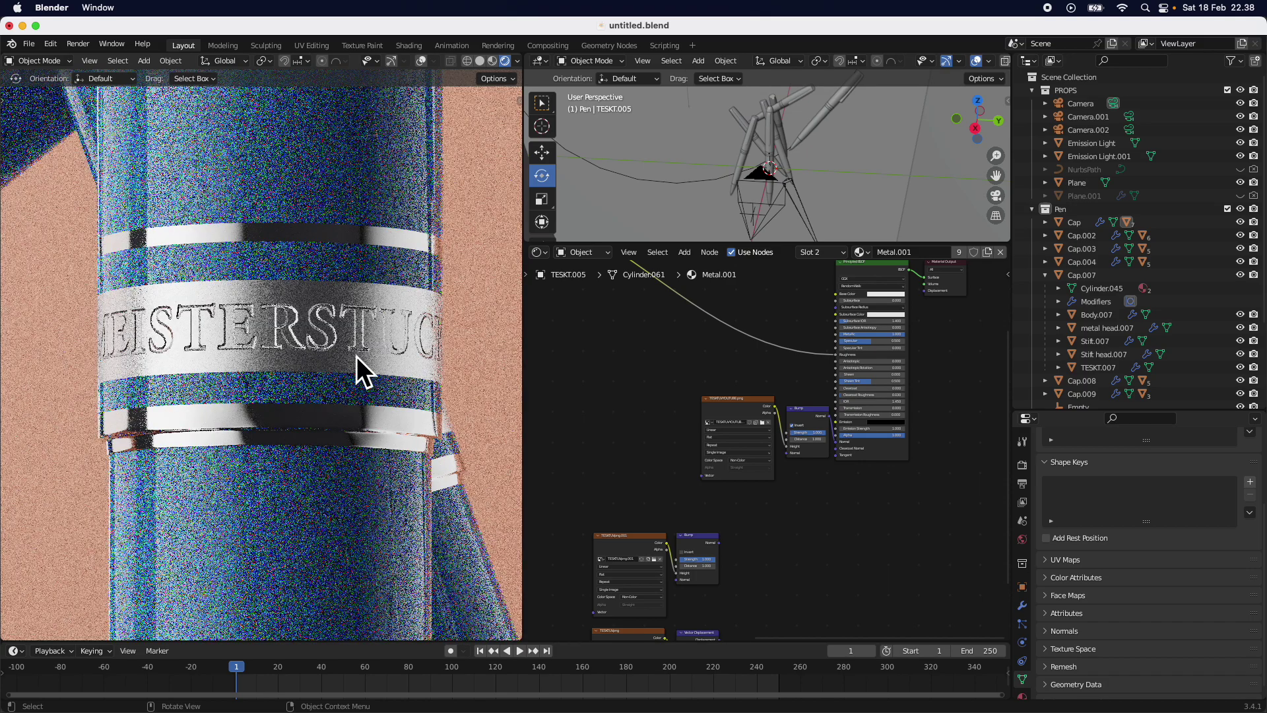
# Step: Try a strength of 0.5 on Metal.001's Bump node and restore it to 1
pyautogui.scroll(3, 765, 449)
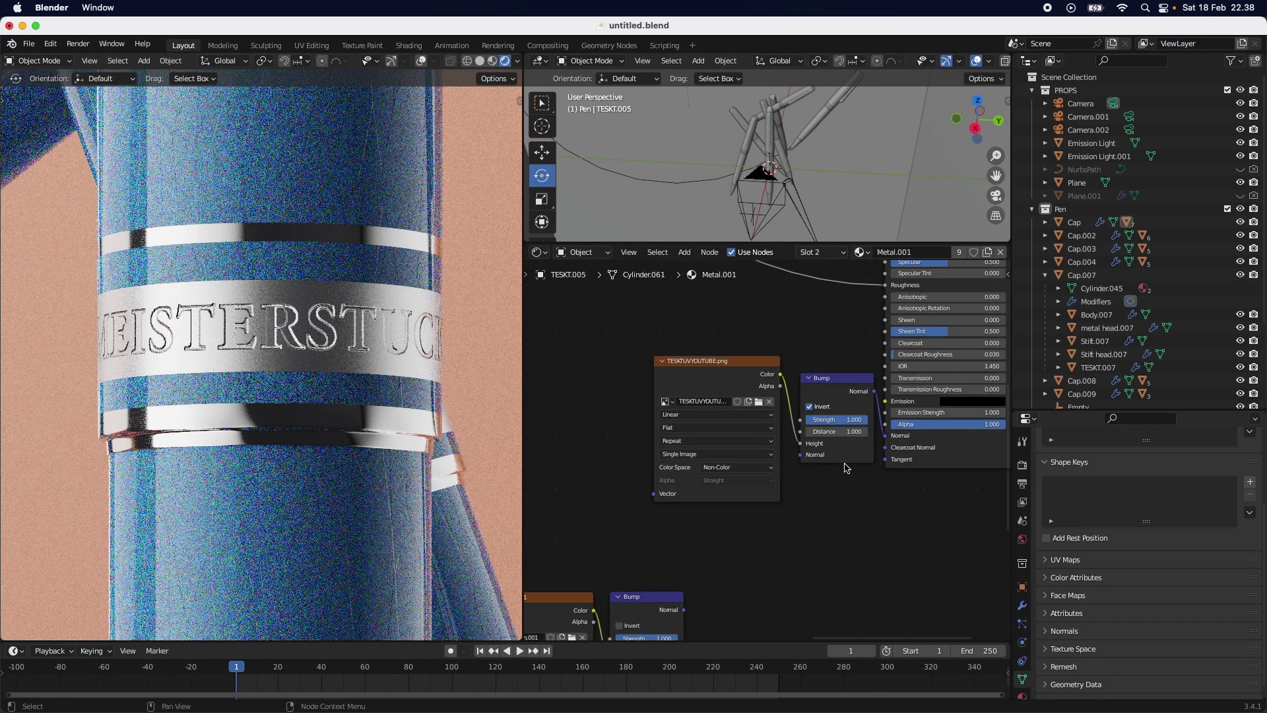
pyautogui.scroll(2, 792, 488)
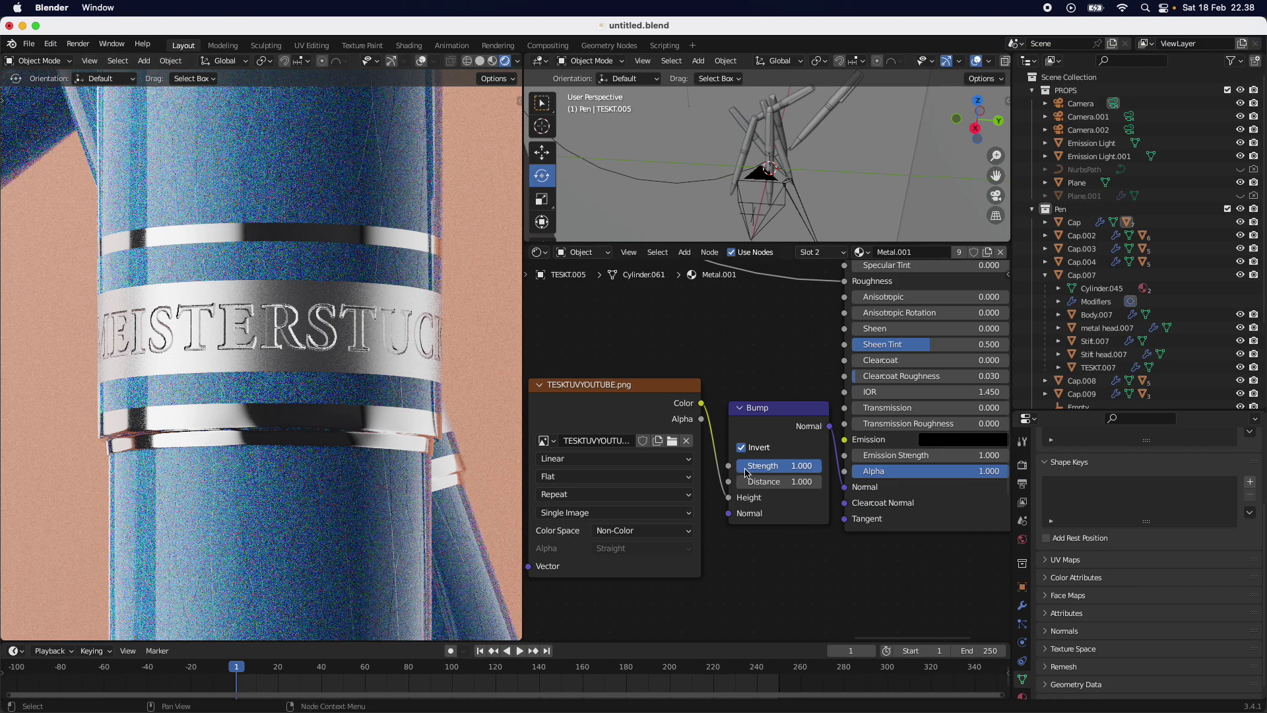
pyautogui.click(771, 466)
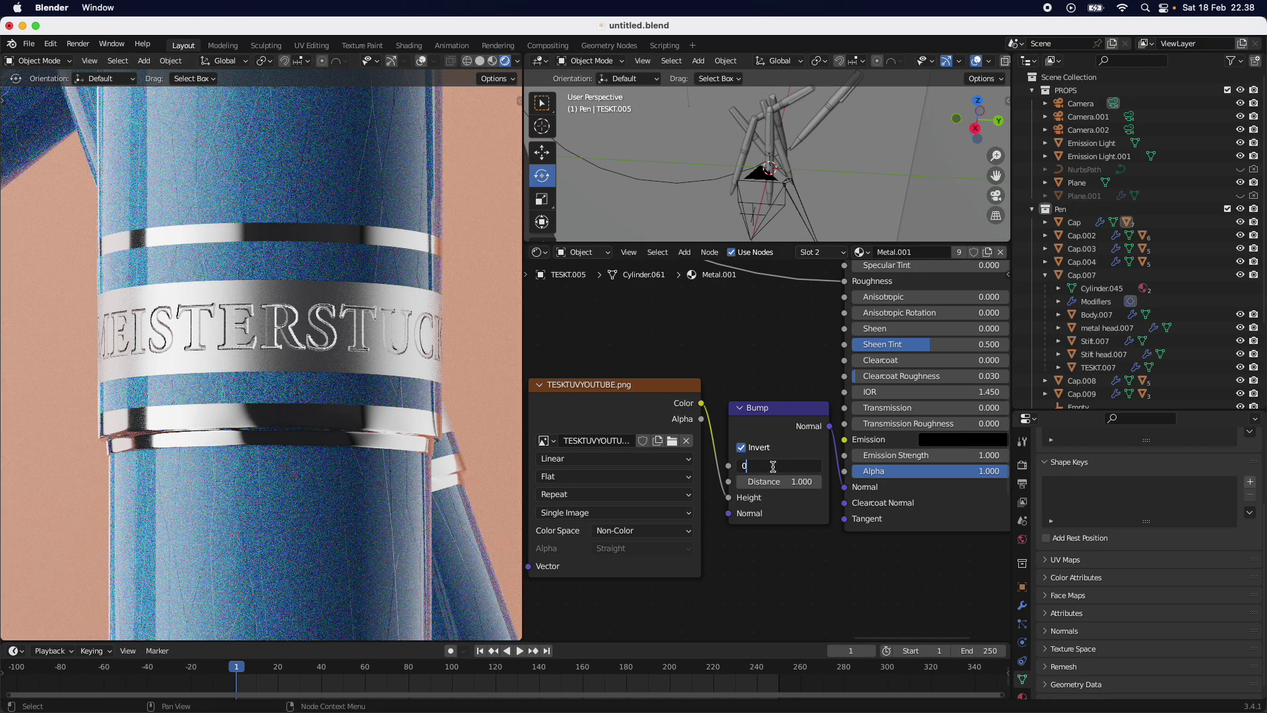
pyautogui.write('0.5')
pyautogui.press('Return')
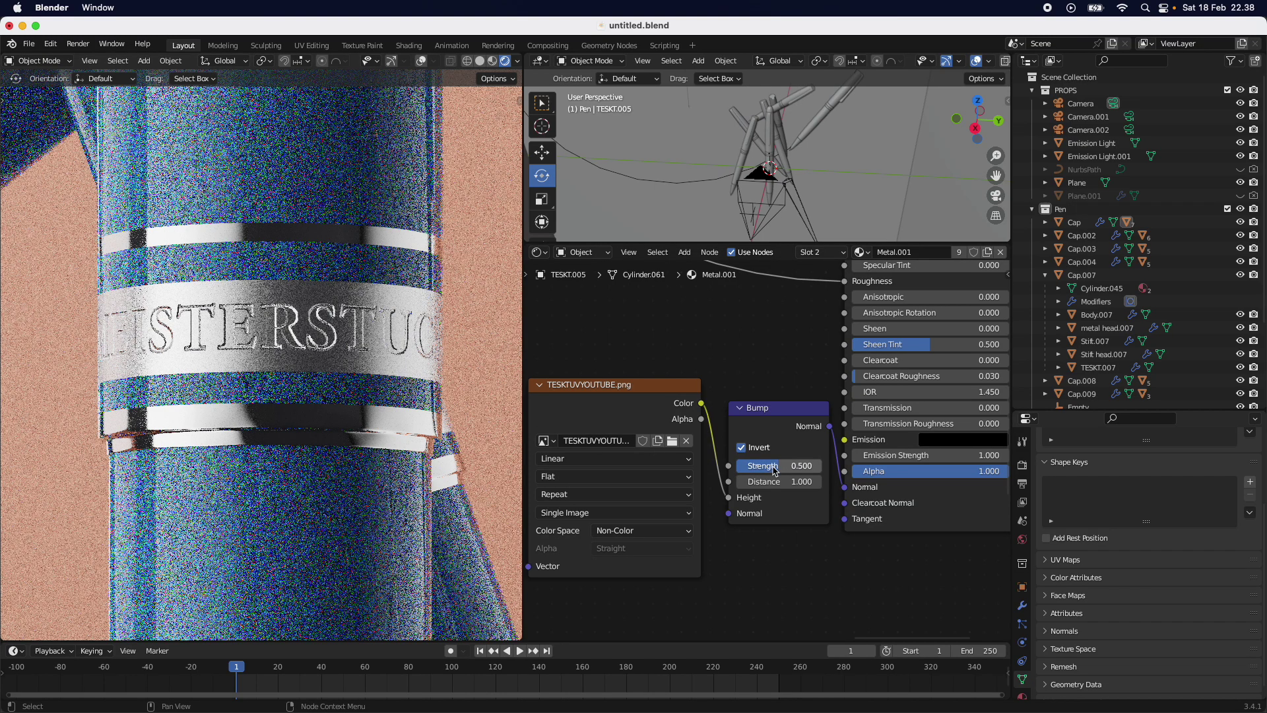
pyautogui.click(774, 467)
pyautogui.write('1')
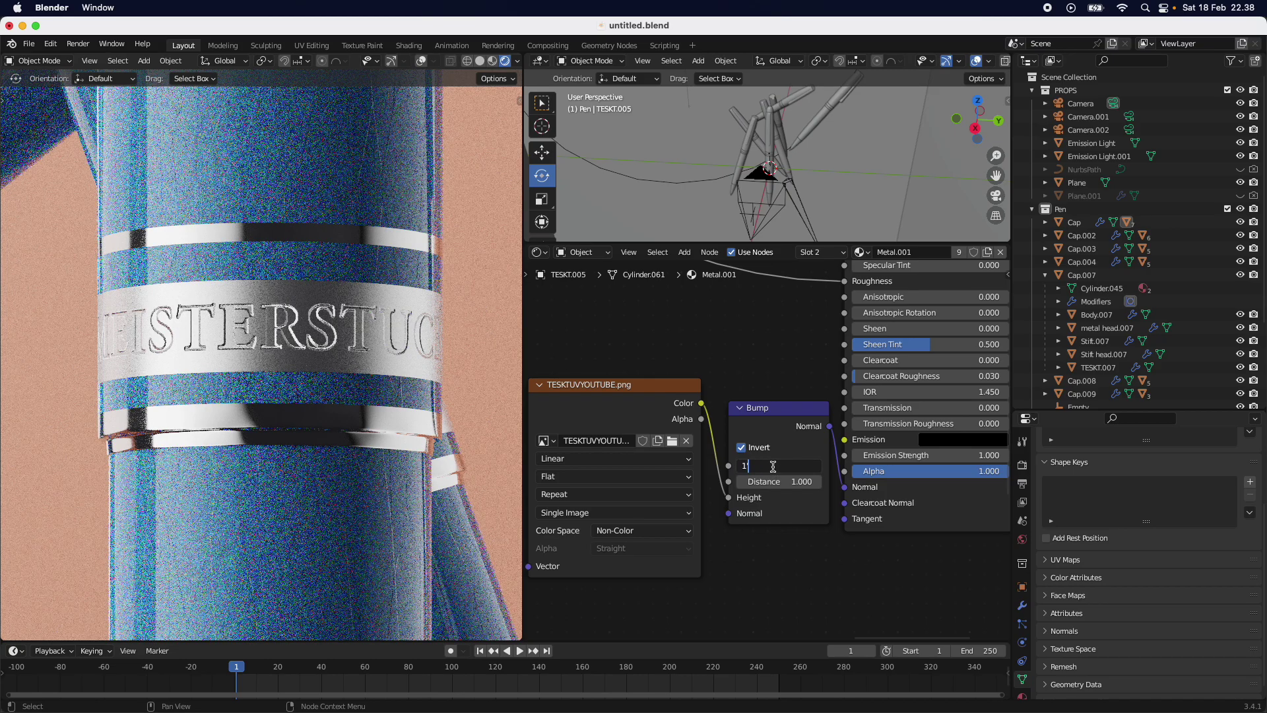
pyautogui.press('Return')
# Step: Try distances of 0.1, 0.005, 0.0005 and 0.00001 on Metal.001's Bump node to soften the engraving
pyautogui.click(787, 480)
pyautogui.write('0.1')
pyautogui.press('Return')
pyautogui.click(787, 481)
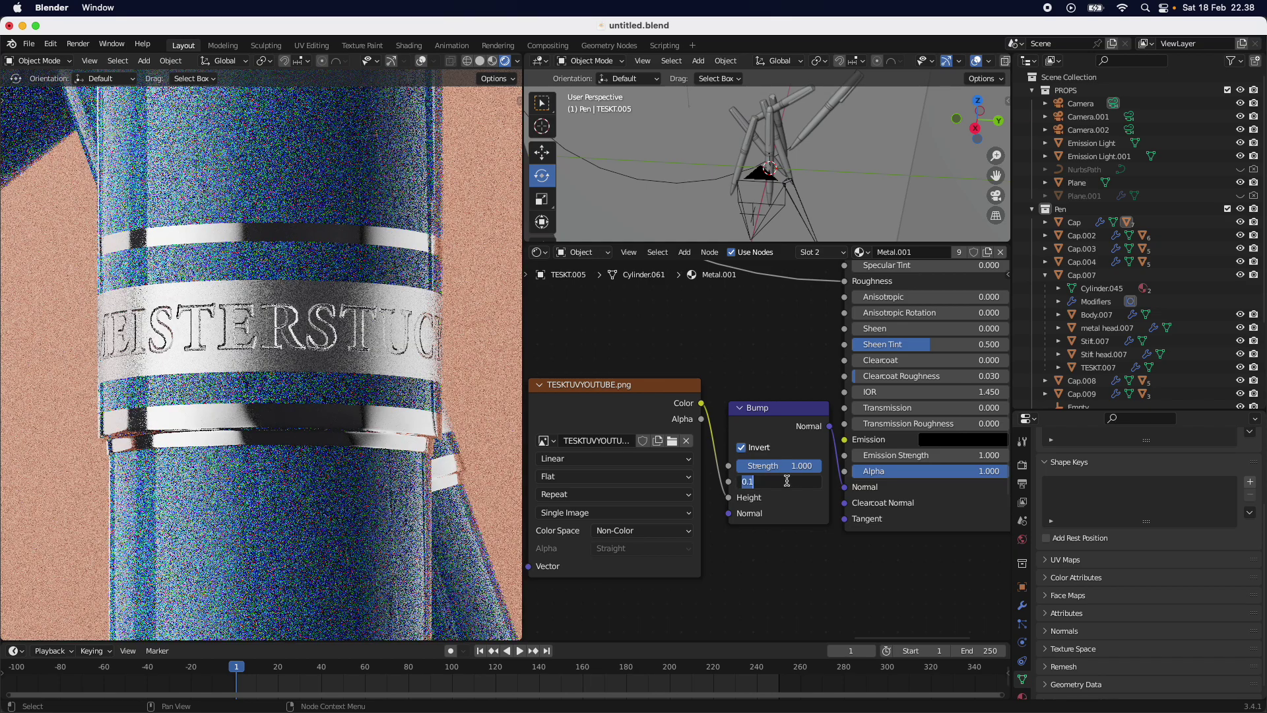
pyautogui.write('0.005')
pyautogui.press('Return')
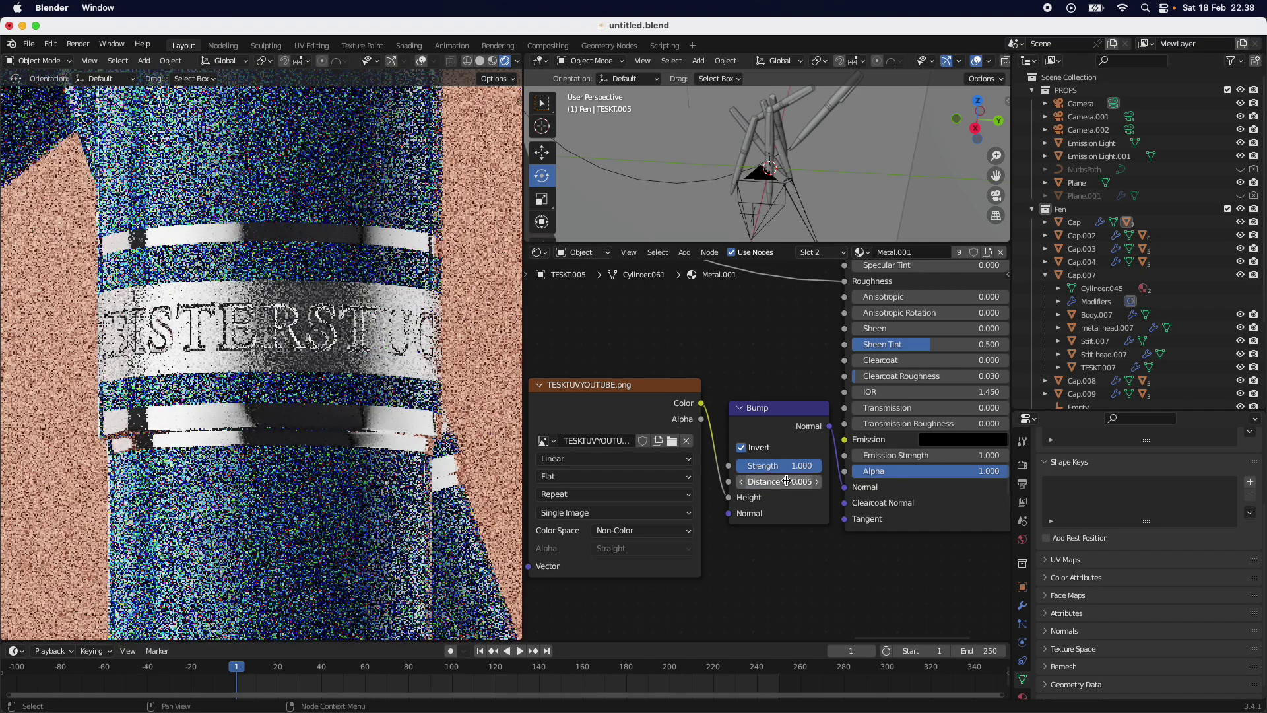
pyautogui.click(787, 481)
pyautogui.write('0.0005')
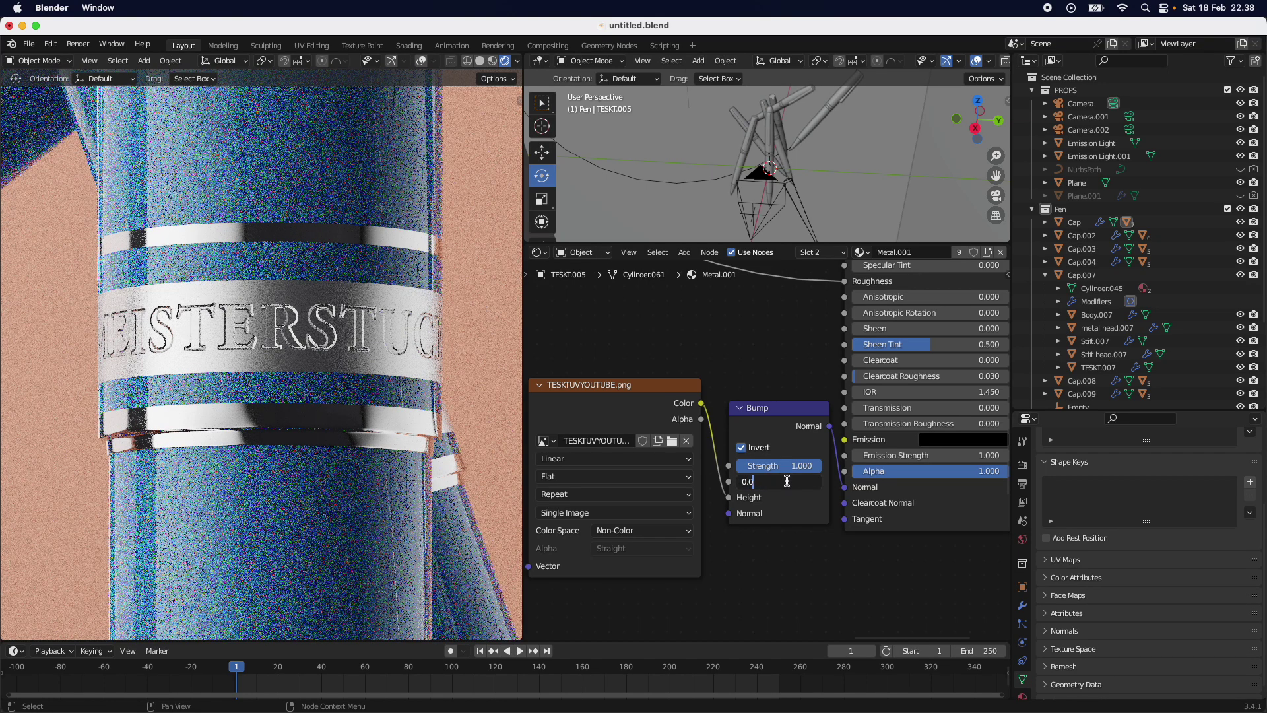
pyautogui.press('Return')
pyautogui.click(787, 481)
pyautogui.write('0.00001')
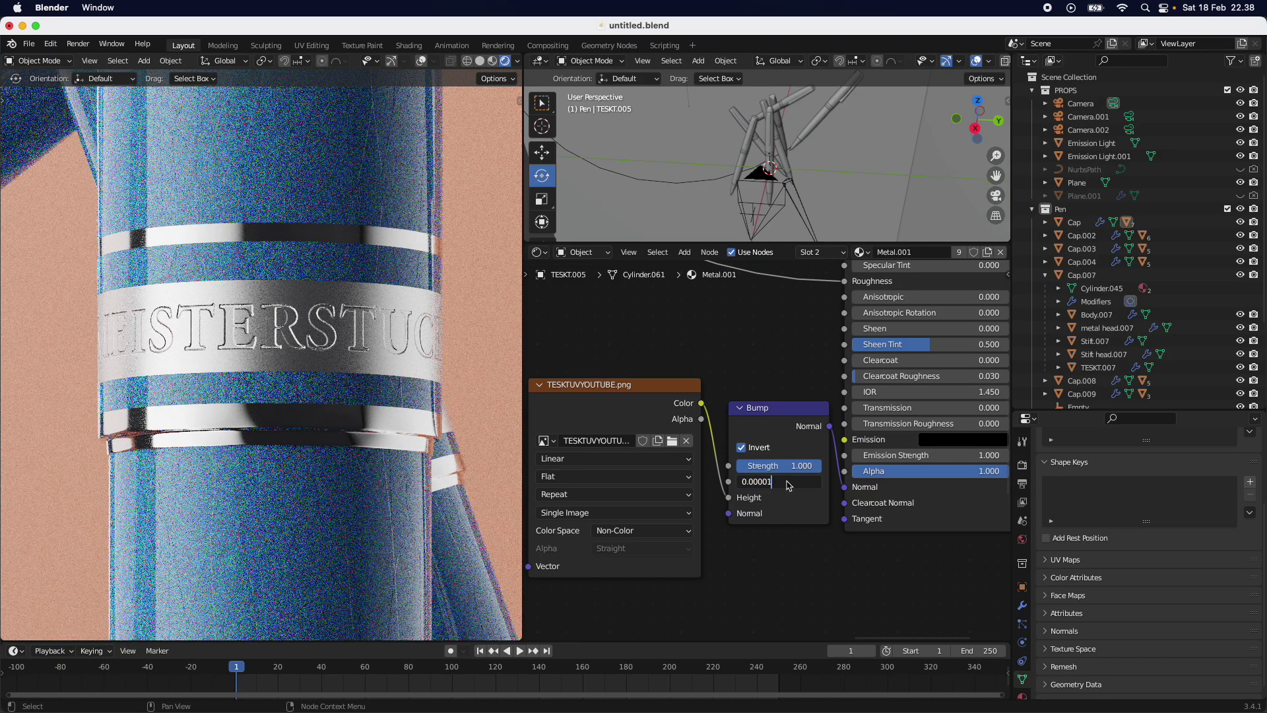
pyautogui.press('Return')
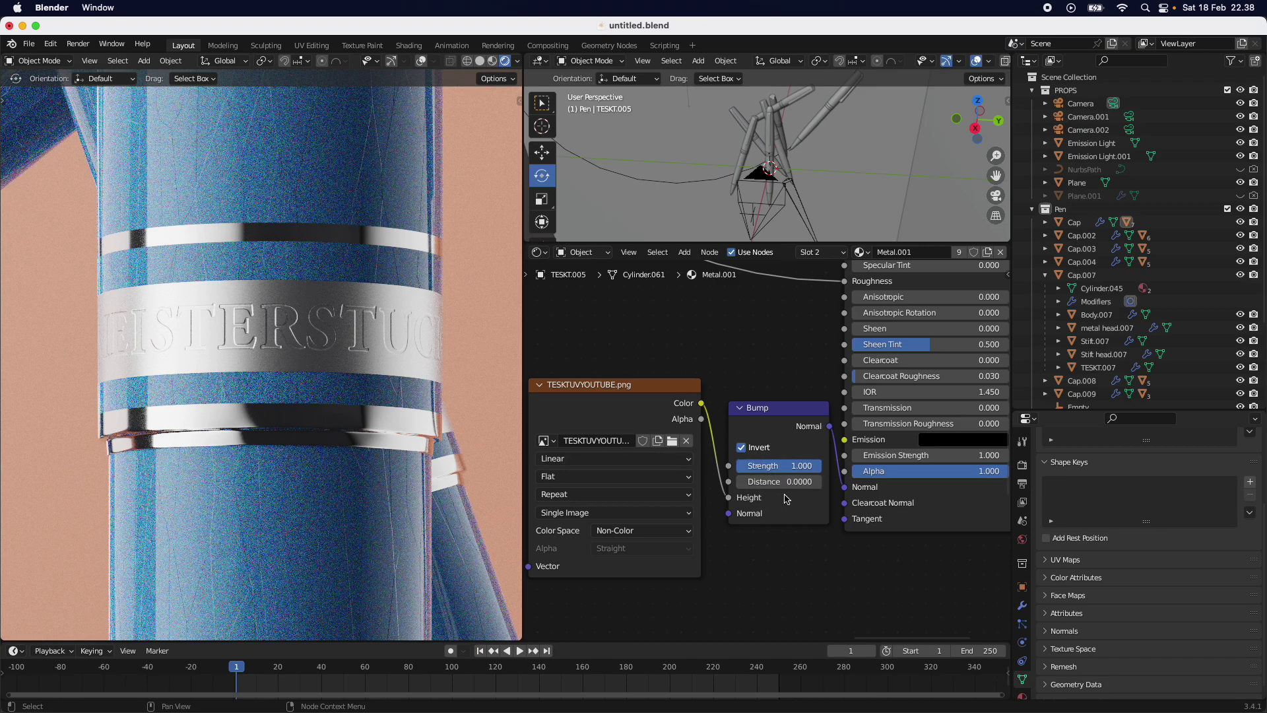
# Step: Set the distance of Metal.001's Bump node to 0.000025
pyautogui.click(791, 483)
pyautogui.write('0.00001')
pyautogui.press('BackSpace')
pyautogui.write('25')
pyautogui.press('Return')
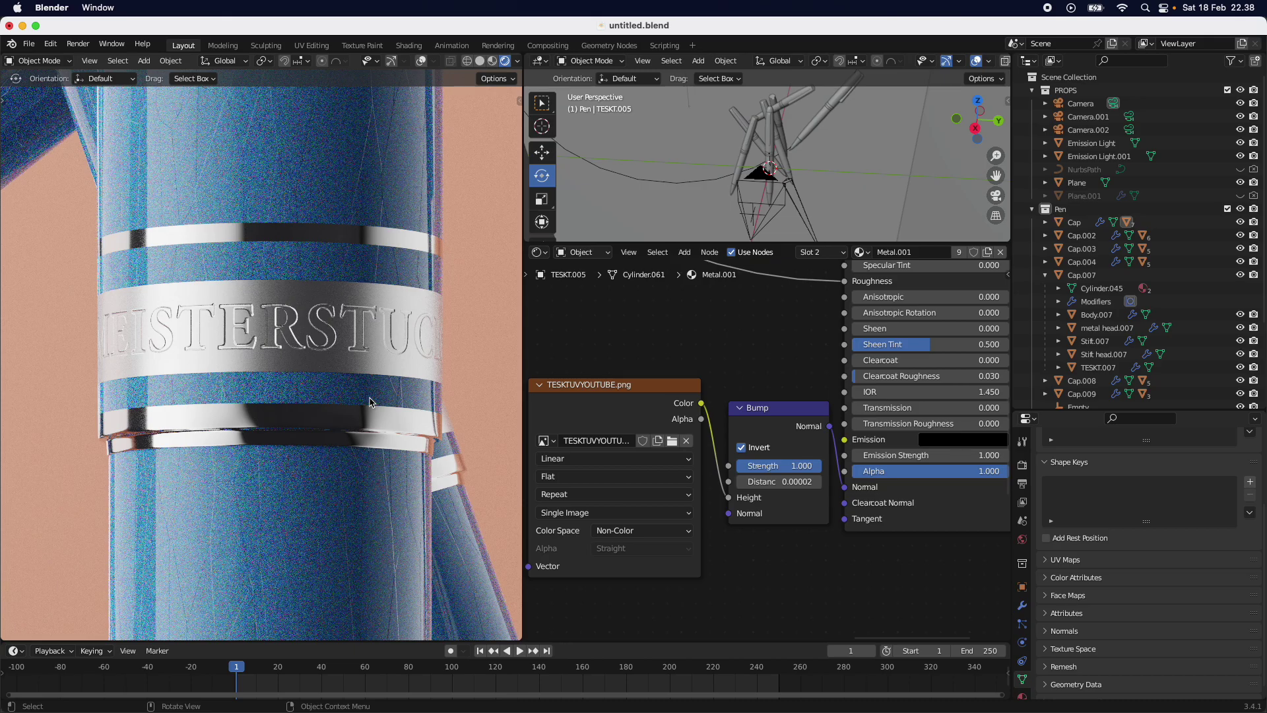
# Step: Select the blue pen body Body.004 behind the central pen to bring up its Plastic material nodes
pyautogui.scroll(-8, 370, 402)
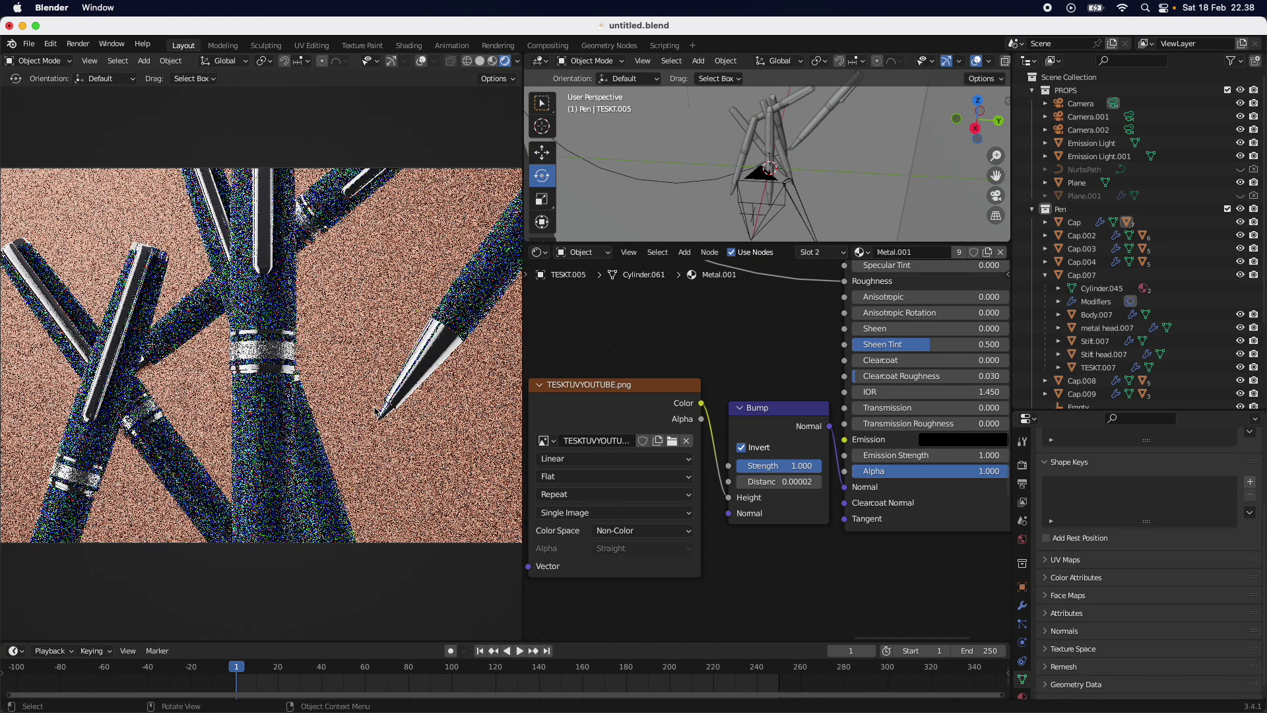
pyautogui.click(362, 421)
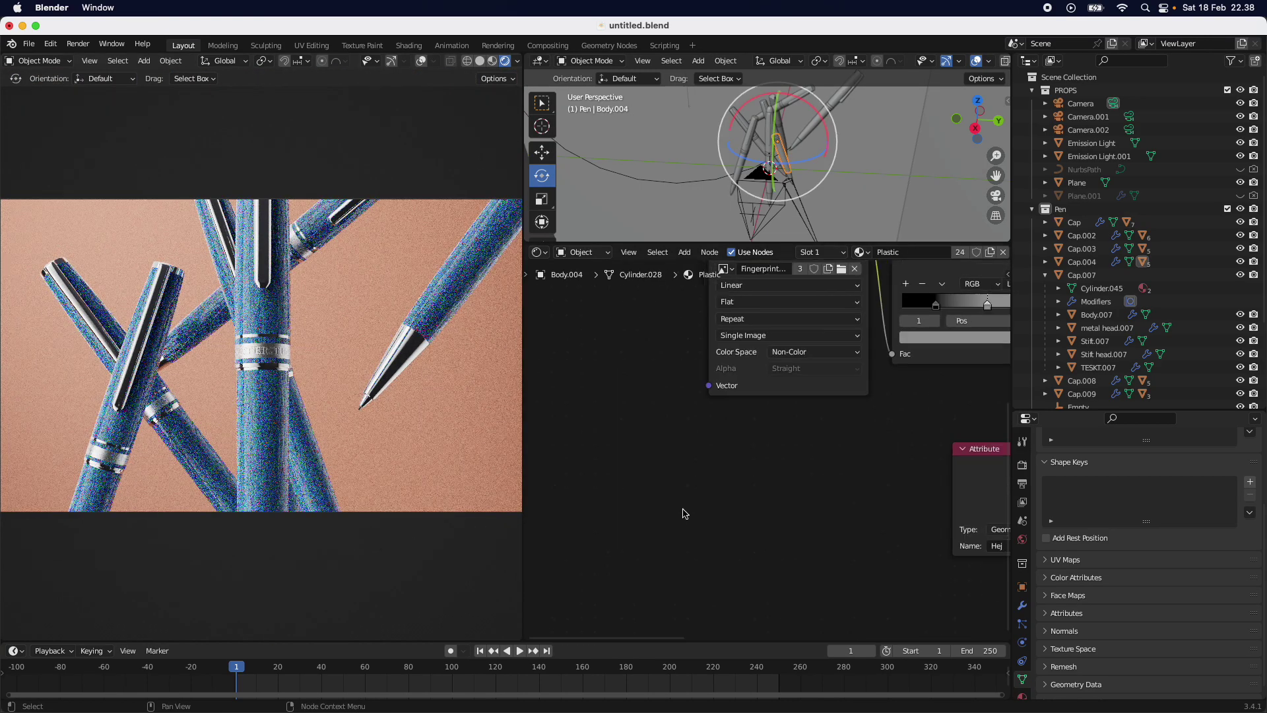